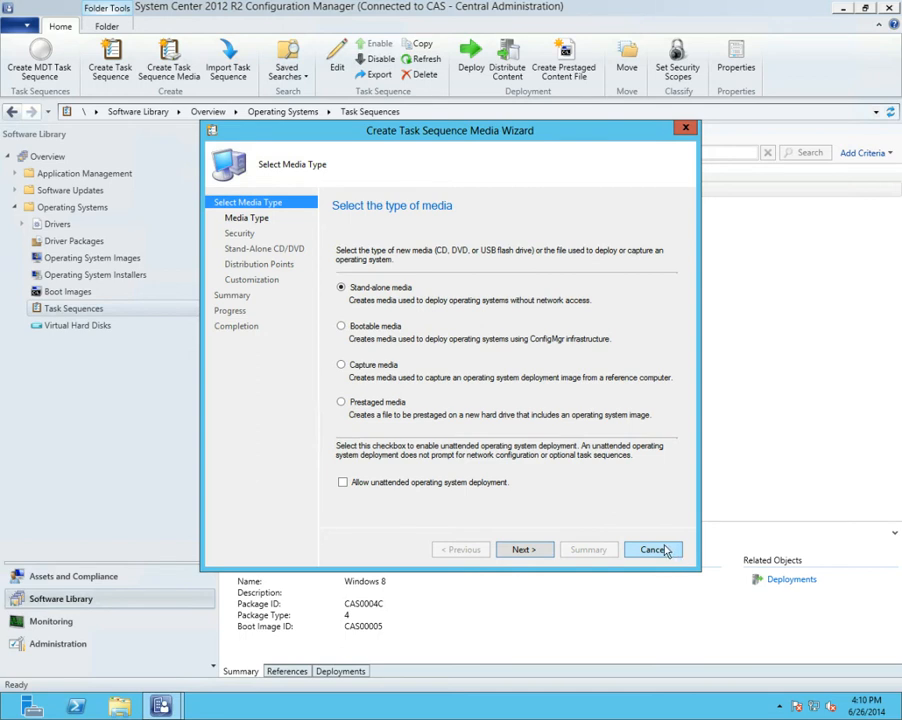
Cancel the Create Task Sequence Media Wizard and discard its unsaved changes
click(663, 552)
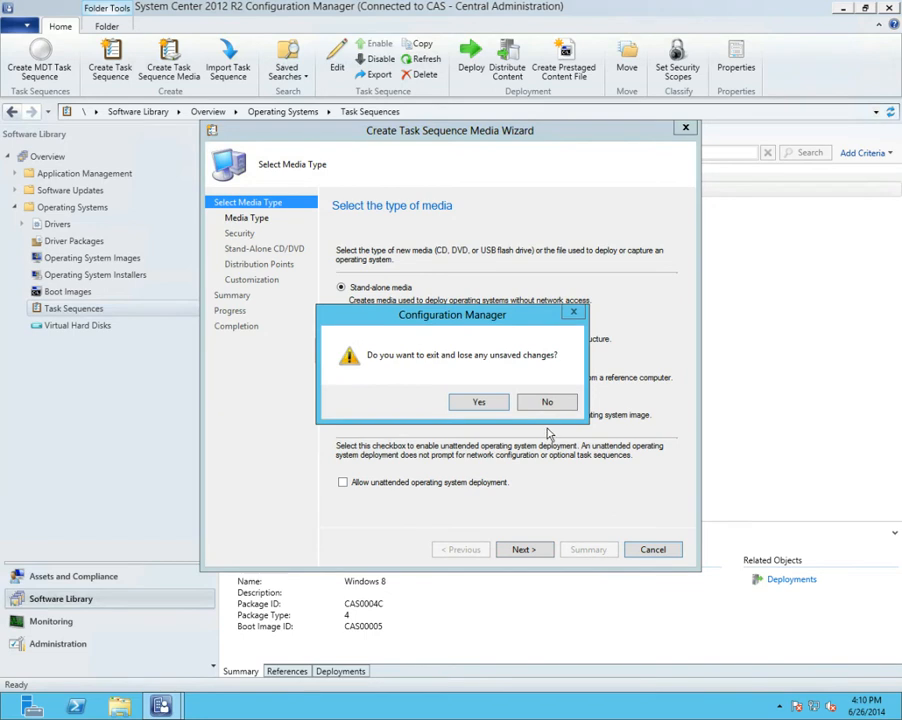
click(478, 401)
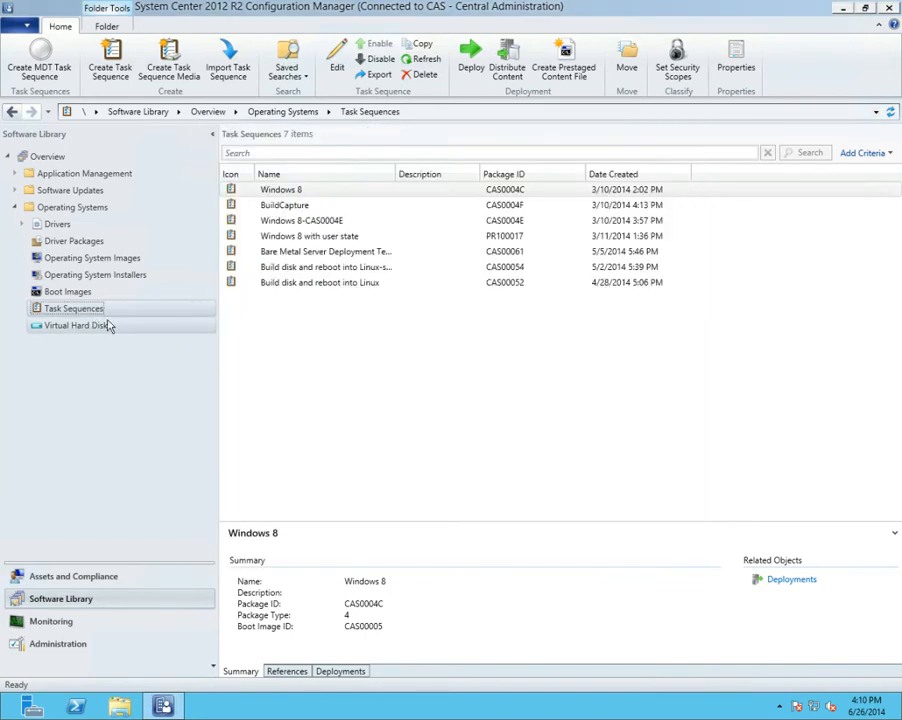
Review the available boot images and the capture and Windows 8 Enterprise operating system images
click(60, 292)
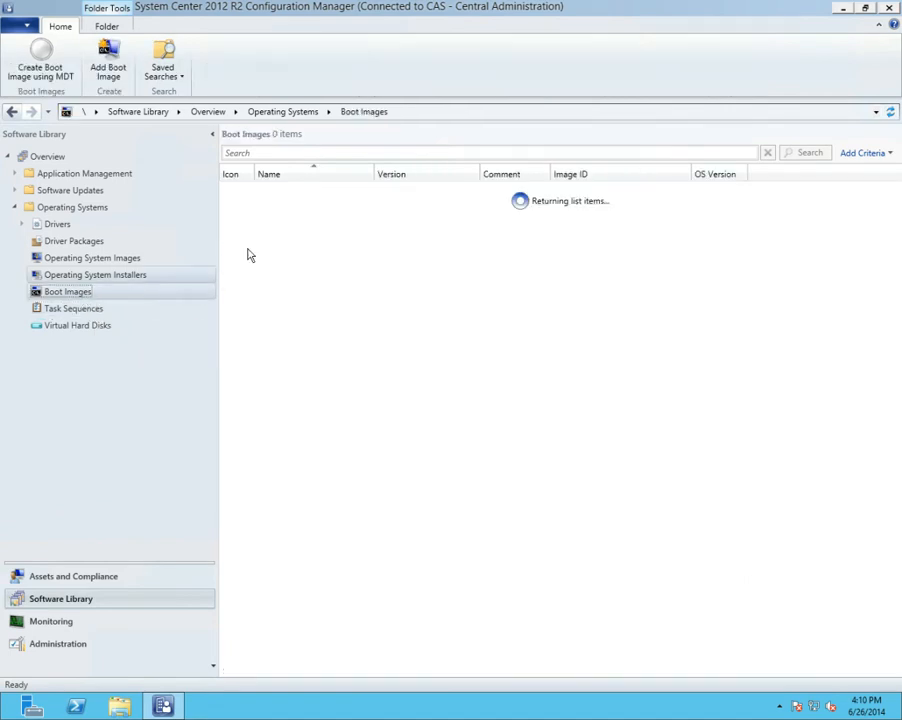
click(72, 259)
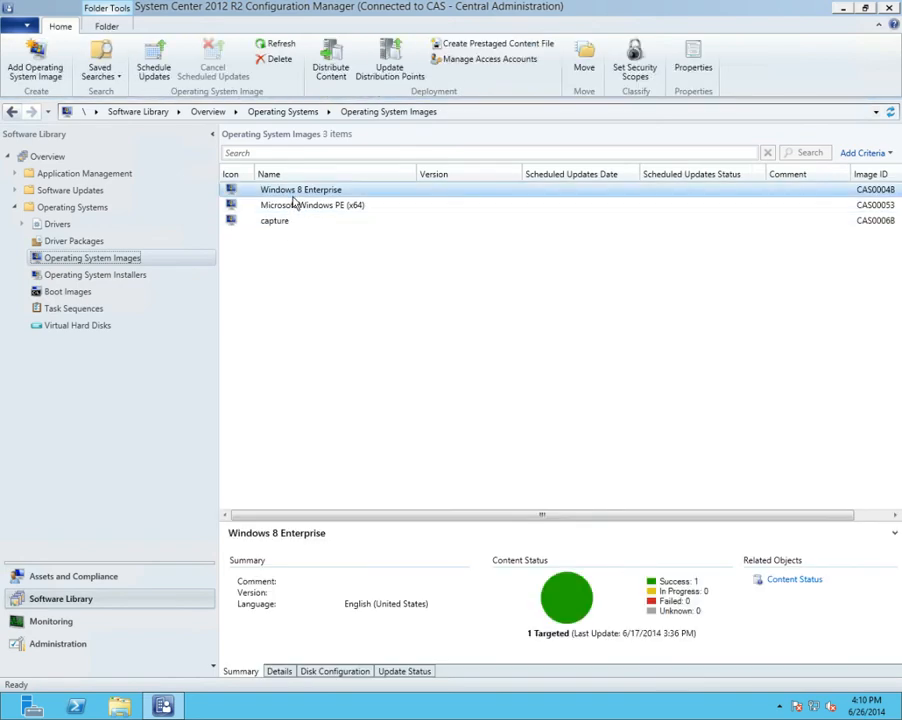
click(282, 222)
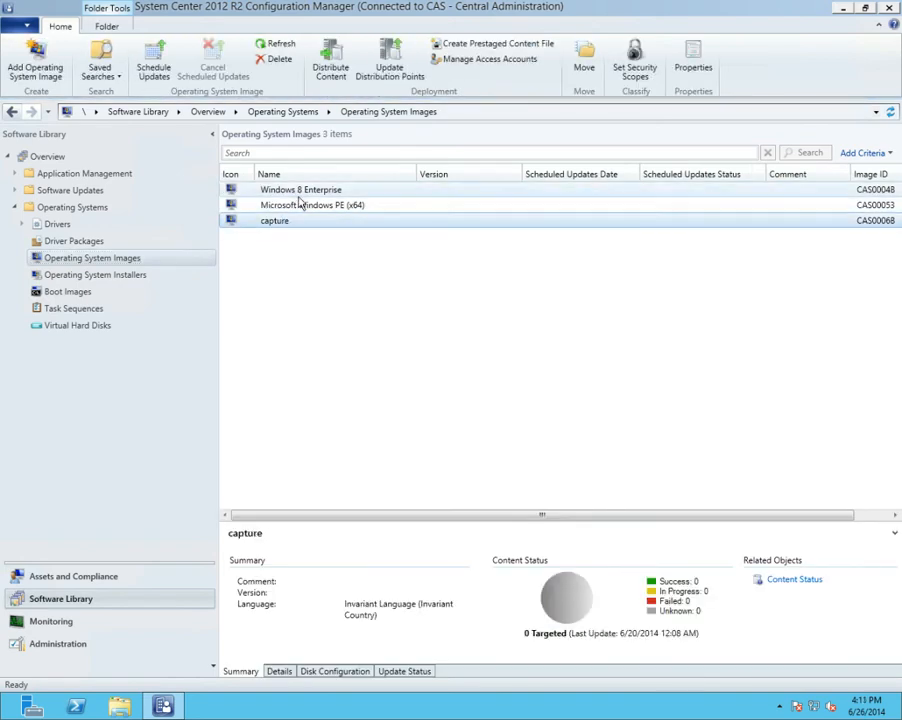
click(299, 195)
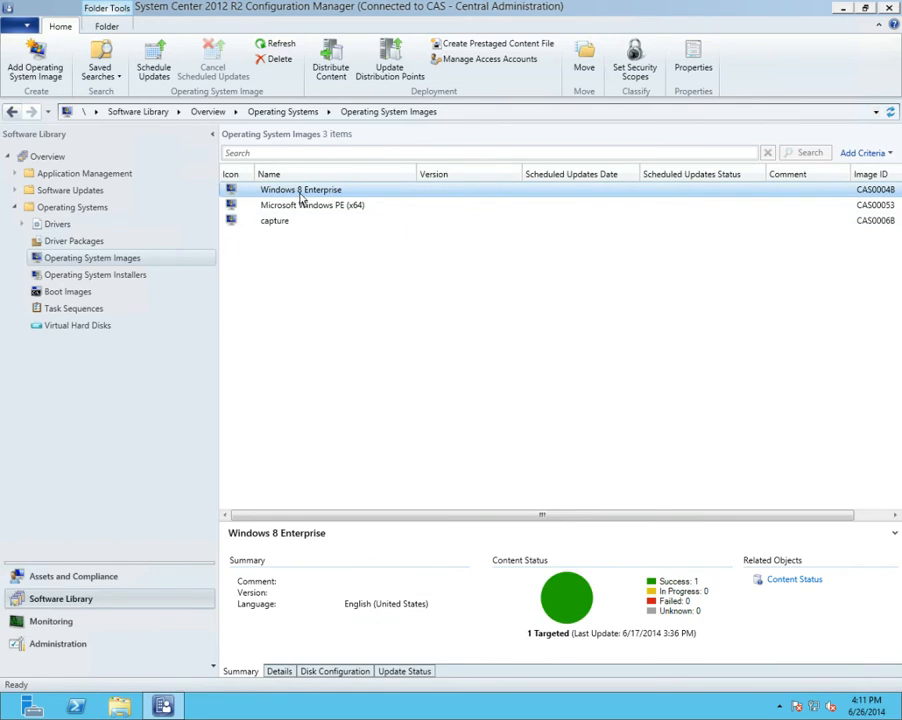
Start a new task sequence of the type that installs an existing image package
click(78, 313)
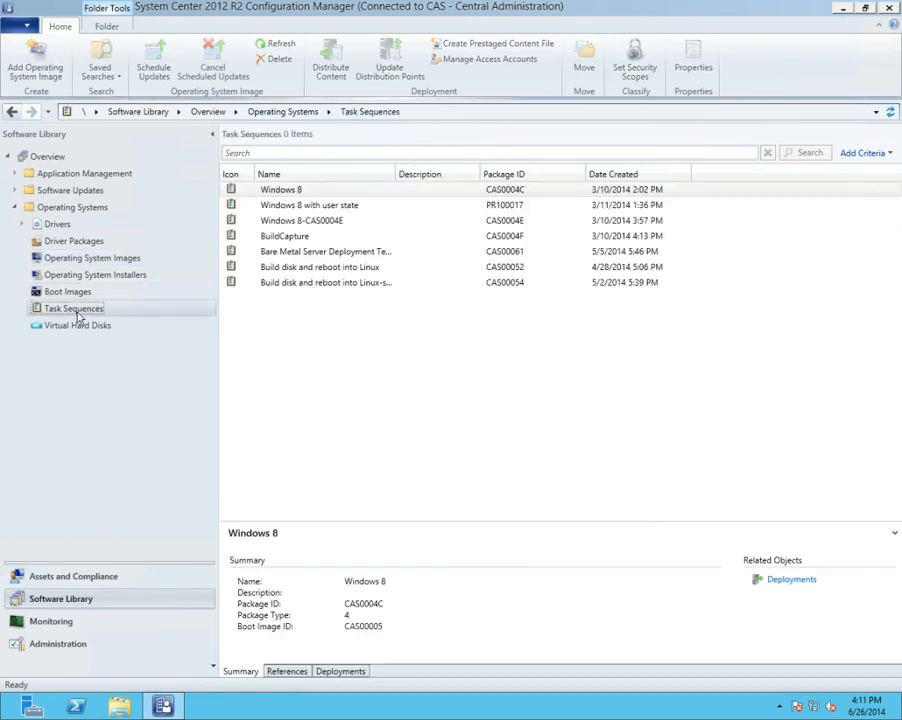
right_click(78, 313)
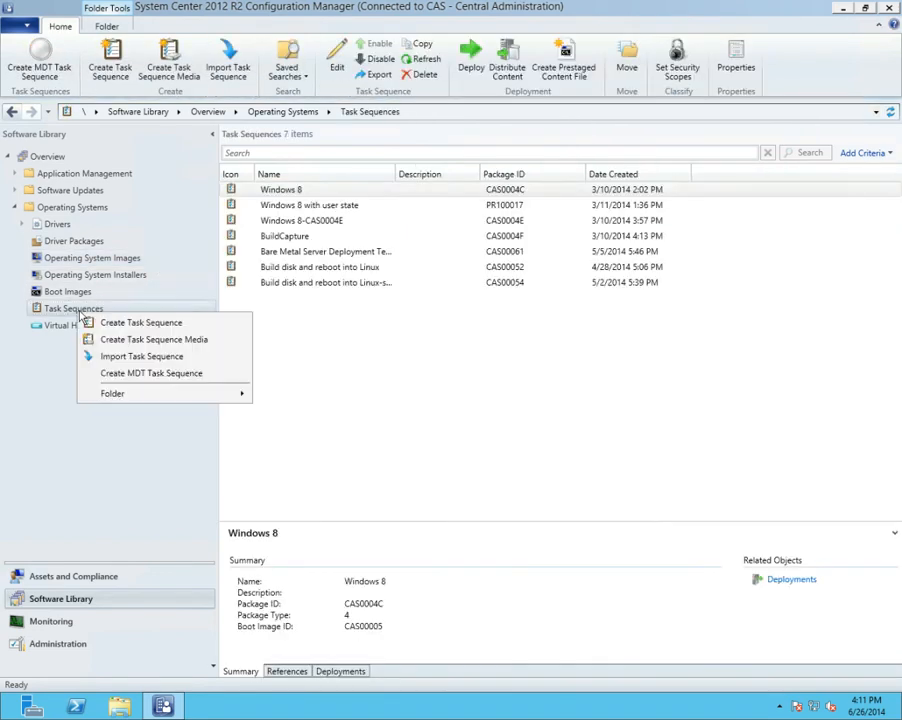
click(141, 325)
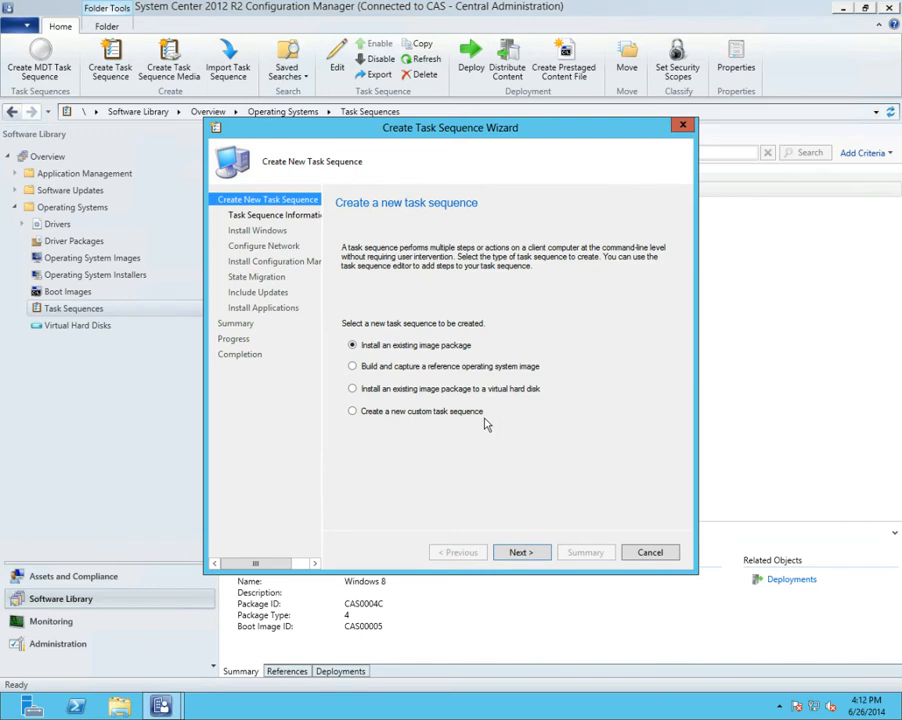
click(537, 560)
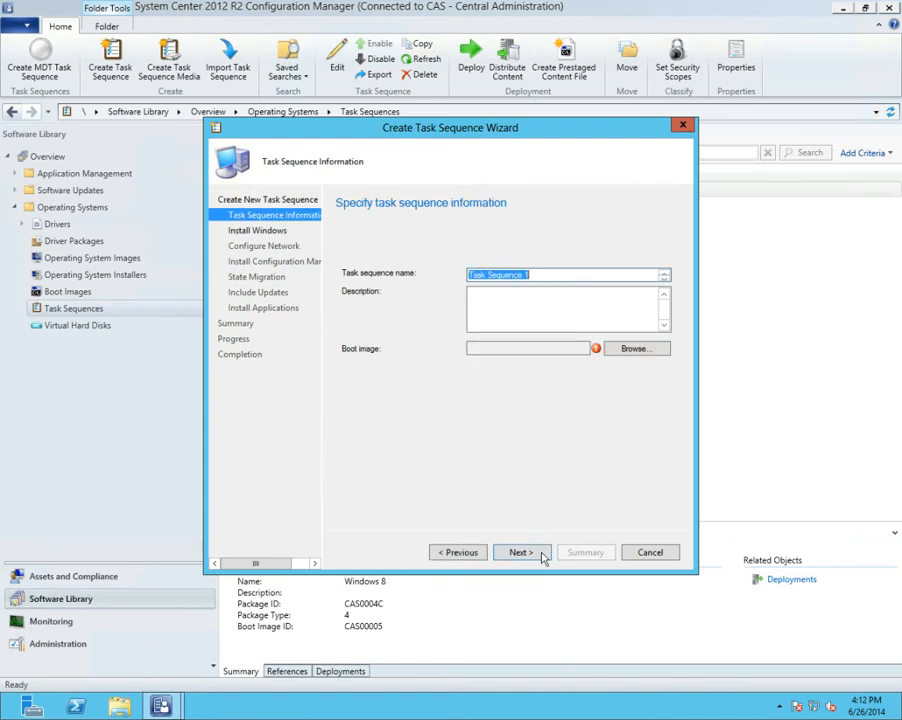
Name the task sequence Basic and assign it the boot image (x64) 6.3.9600.16384
text(Basic)
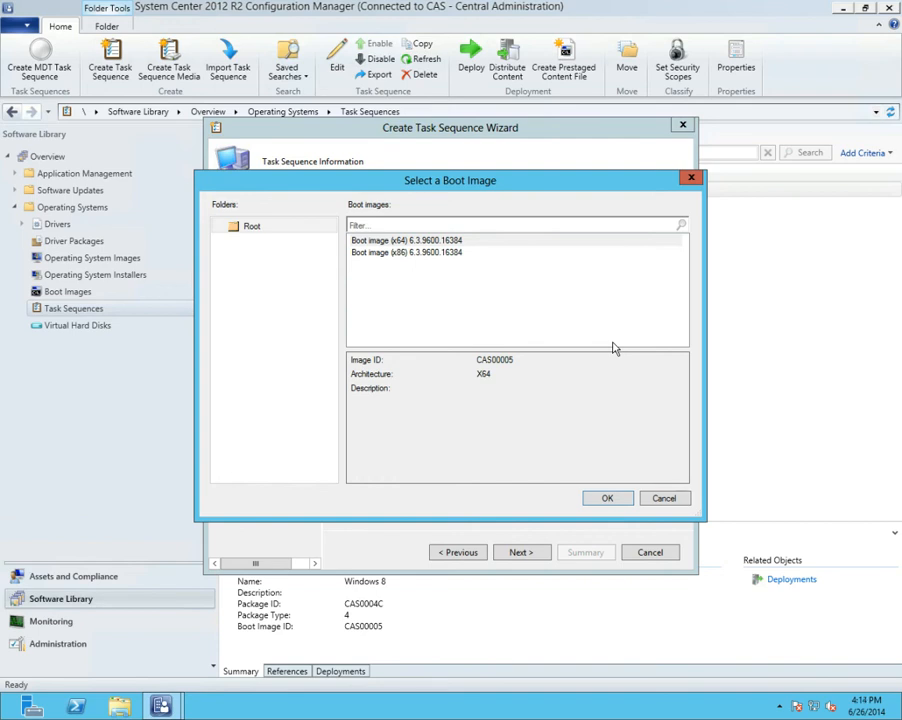
click(475, 242)
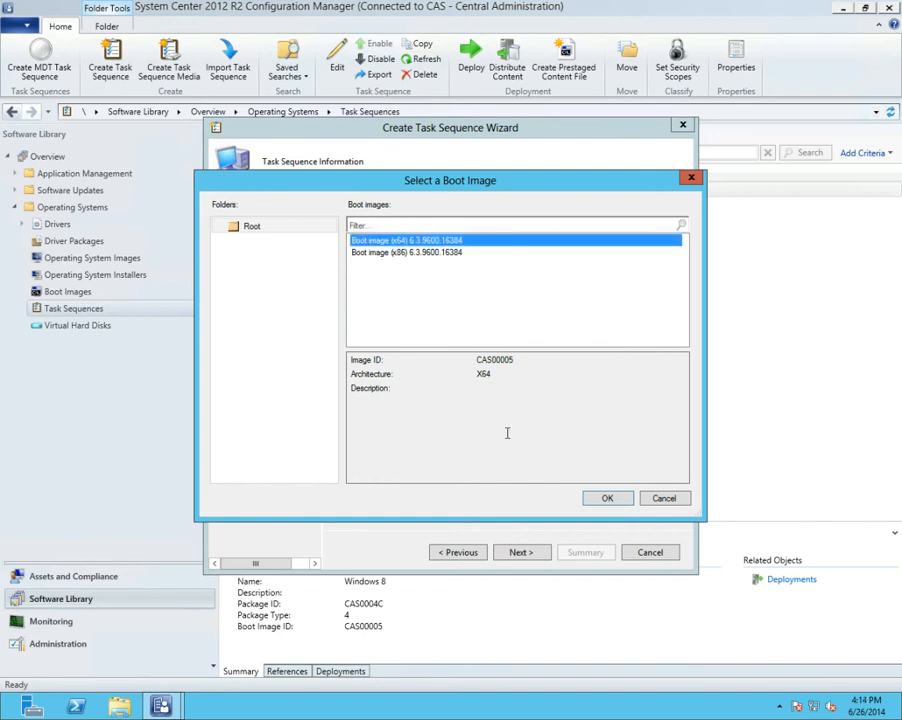
click(606, 498)
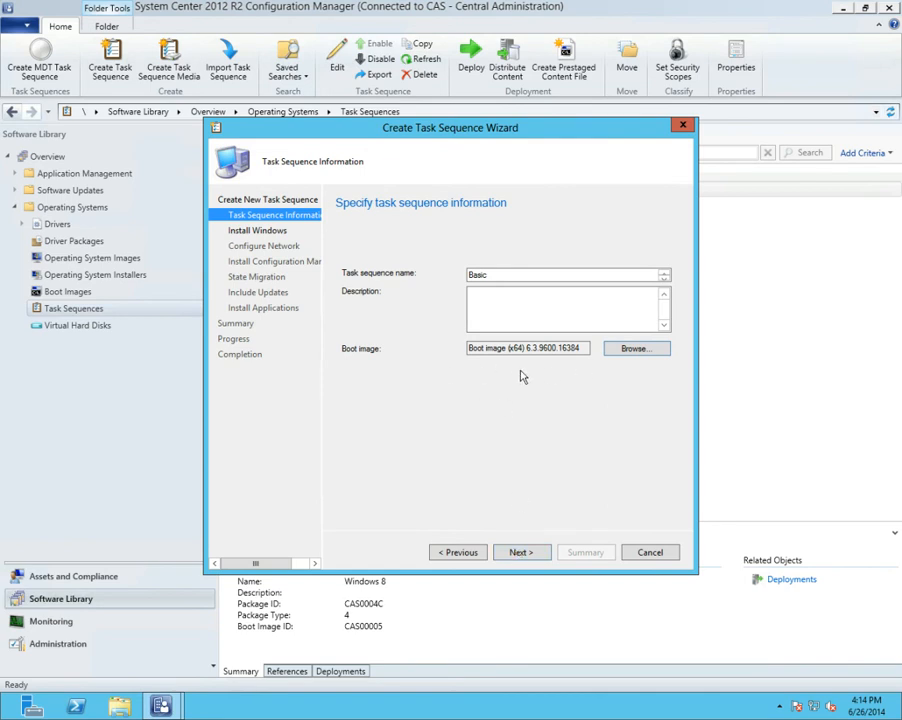
click(522, 553)
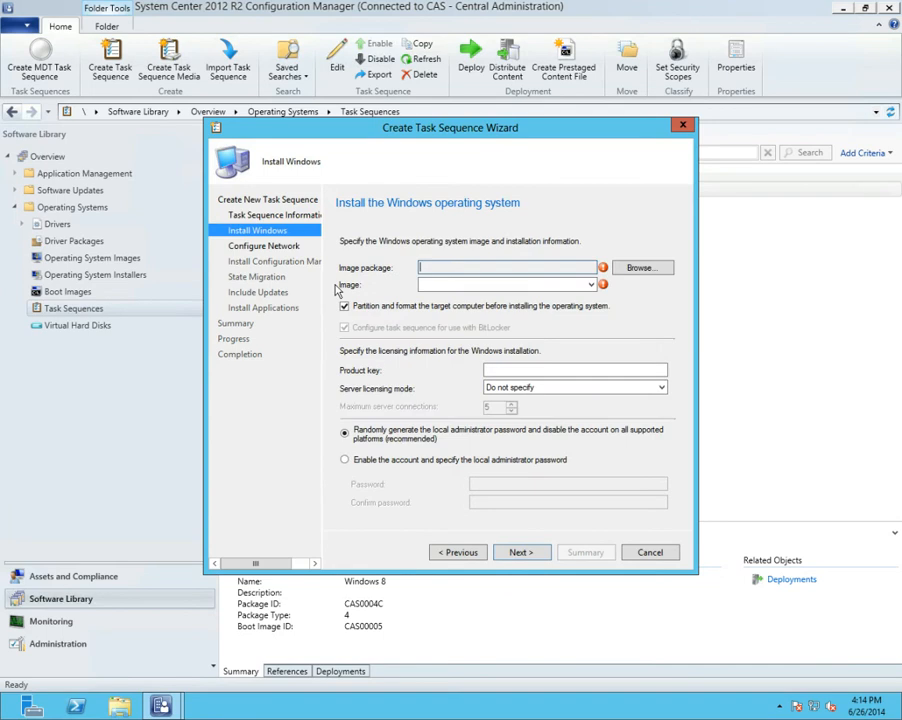
Set the image package to Windows 8 Enterprise en-US and disable configuring the task sequence for BitLocker
click(621, 269)
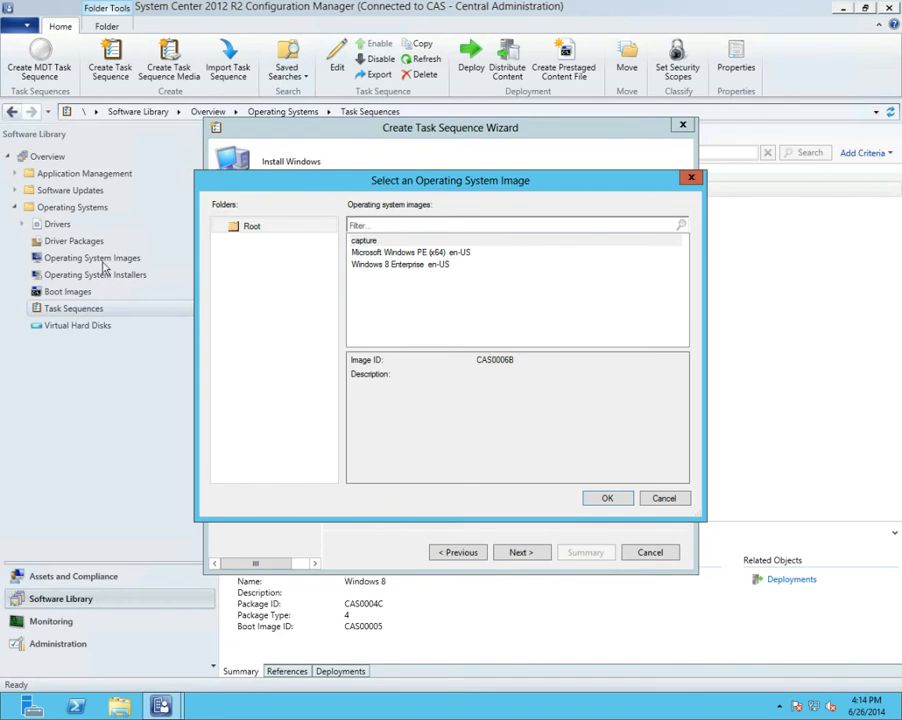
click(385, 271)
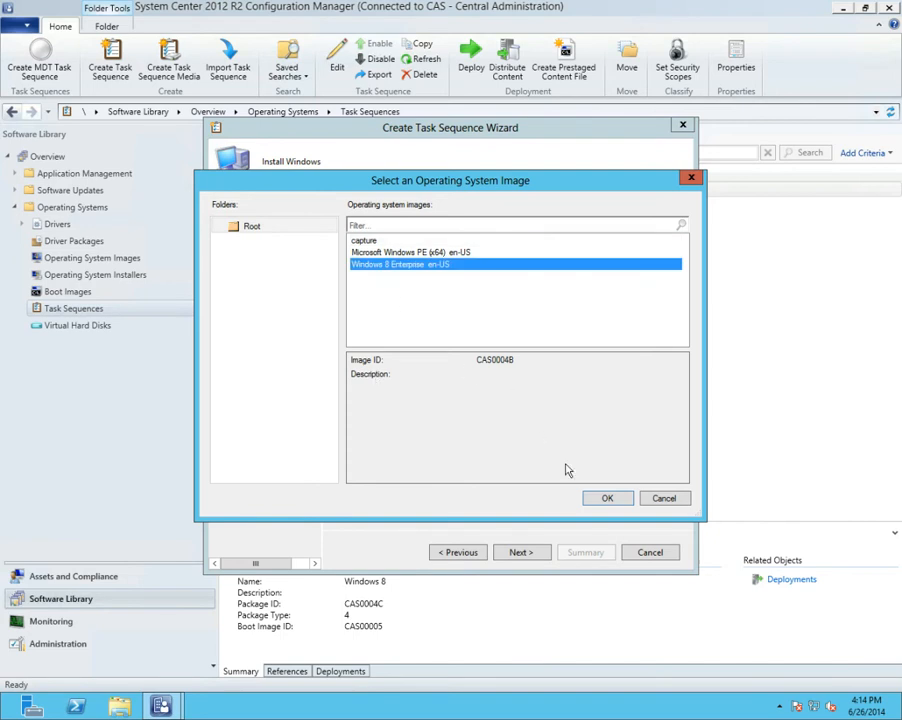
click(608, 499)
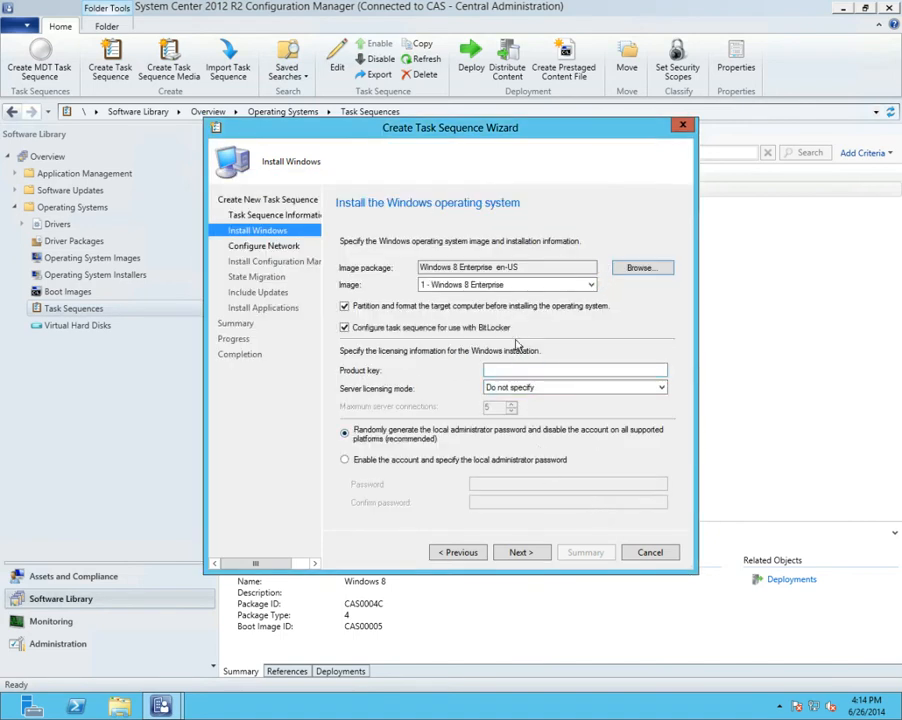
click(590, 285)
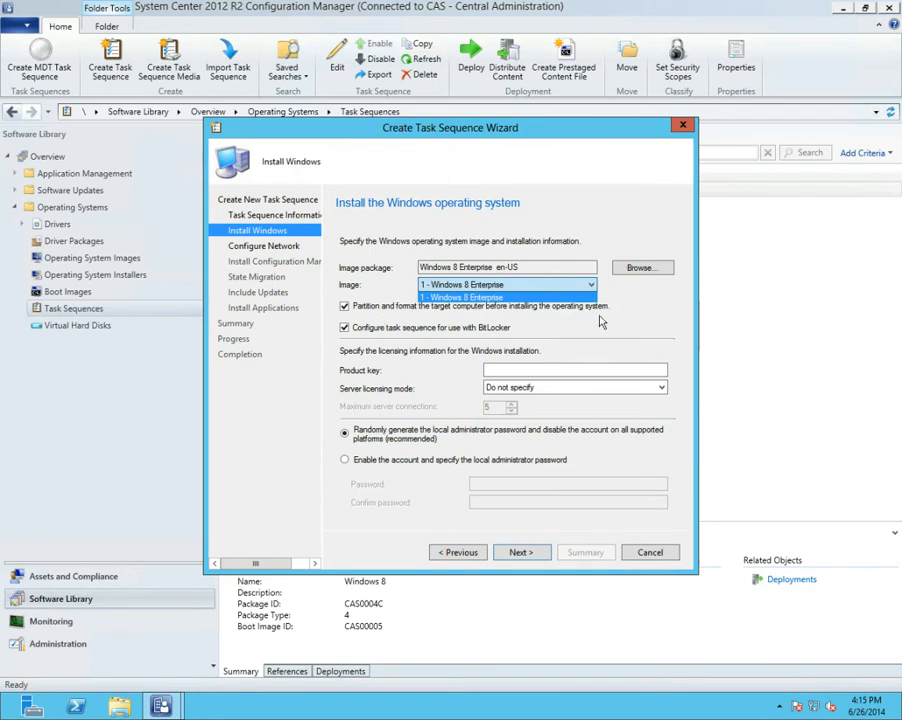
click(522, 332)
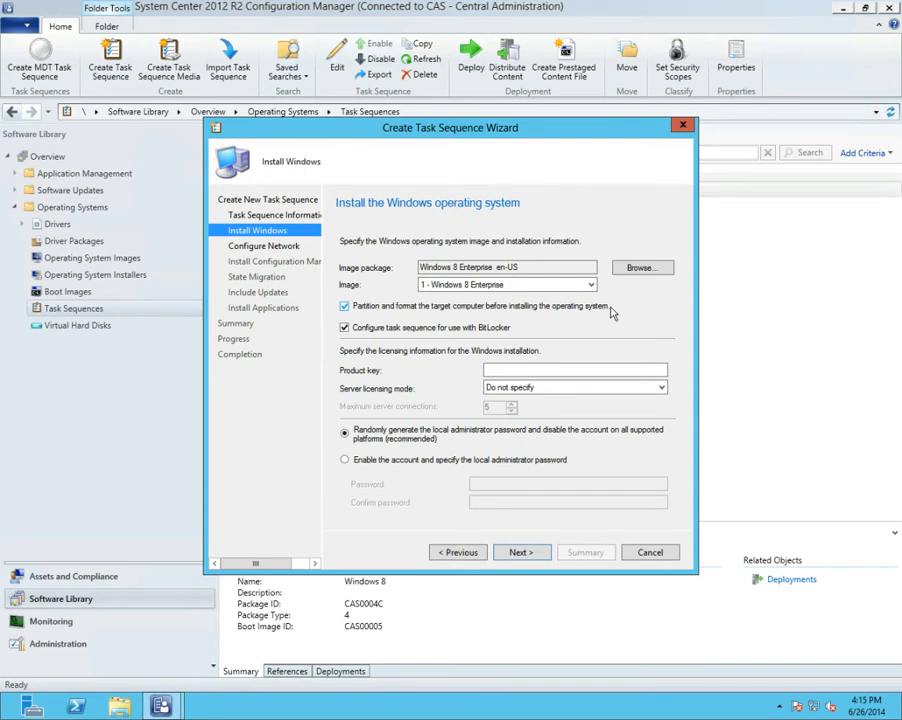
click(347, 330)
click(512, 551)
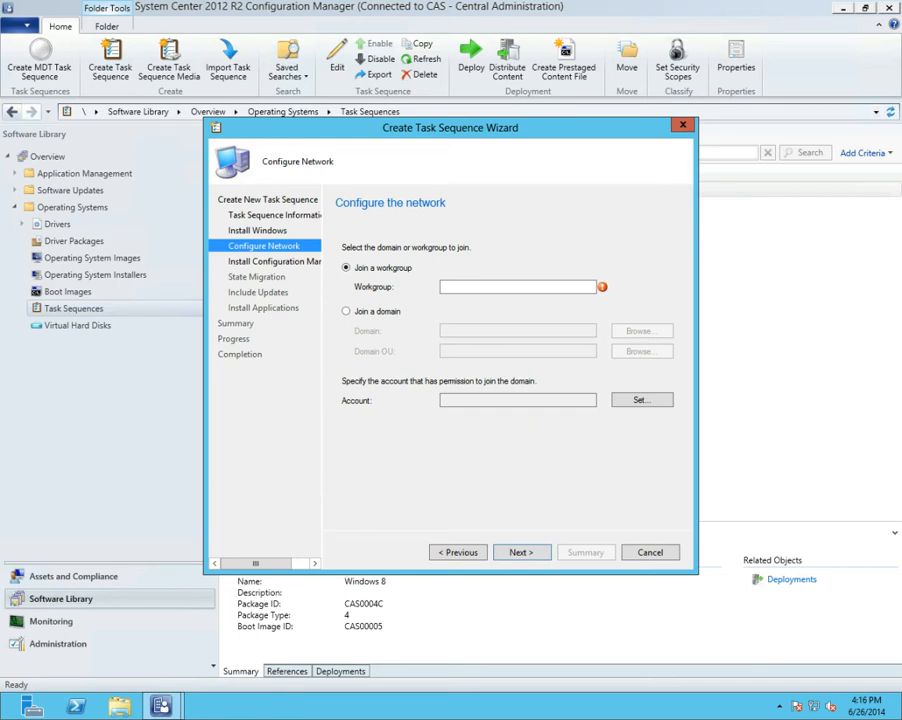
Set the task sequence to join a workgroup named w and accept the network configuration
click(492, 285)
text(w)
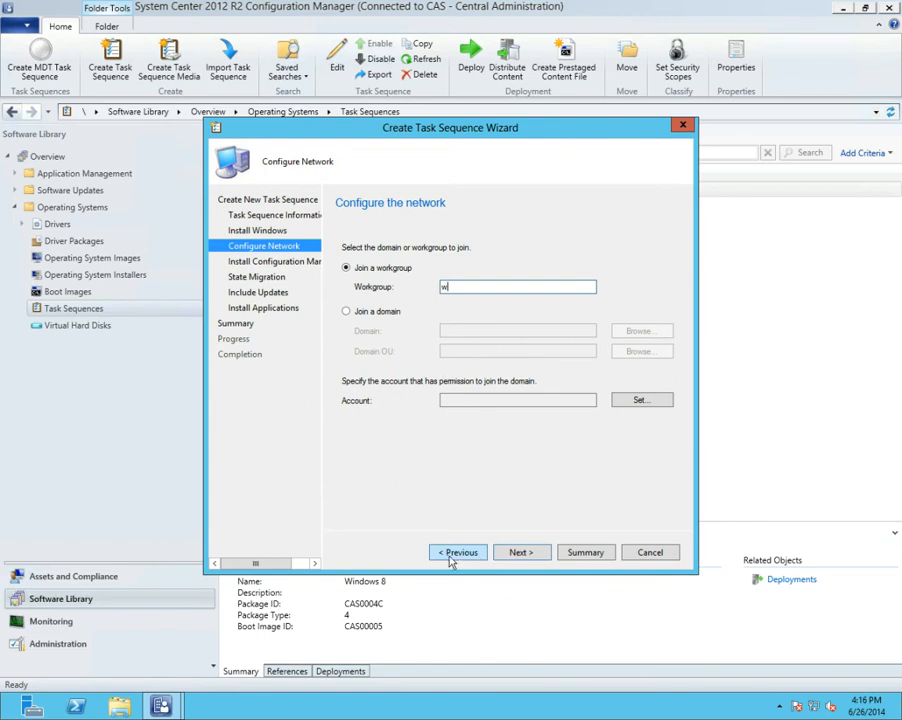
click(522, 556)
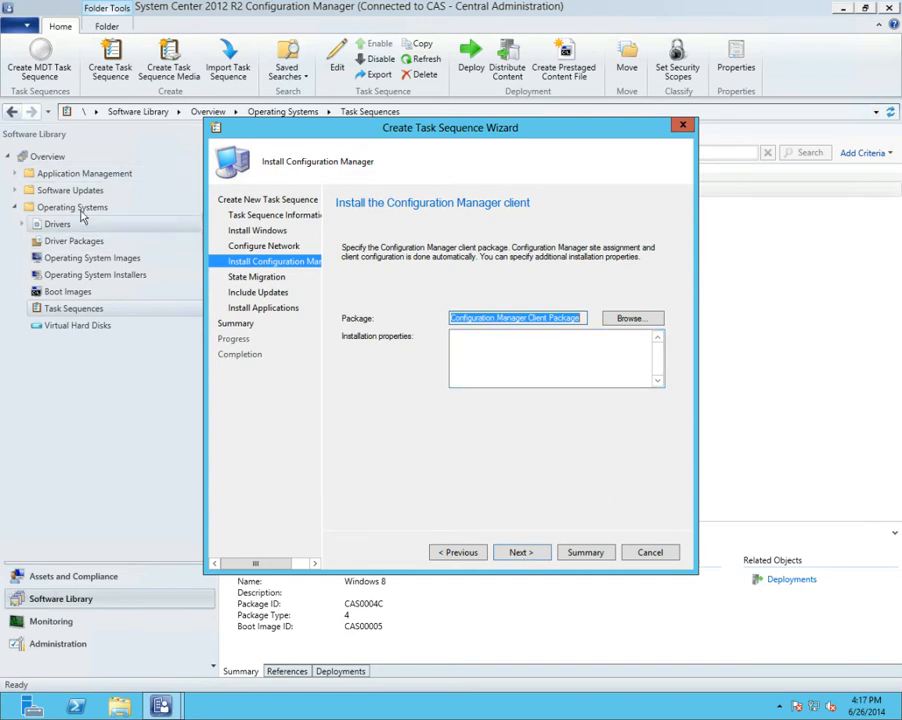
Check the programs and deployments of the ConfigMgr Client Package under Application Management
click(15, 174)
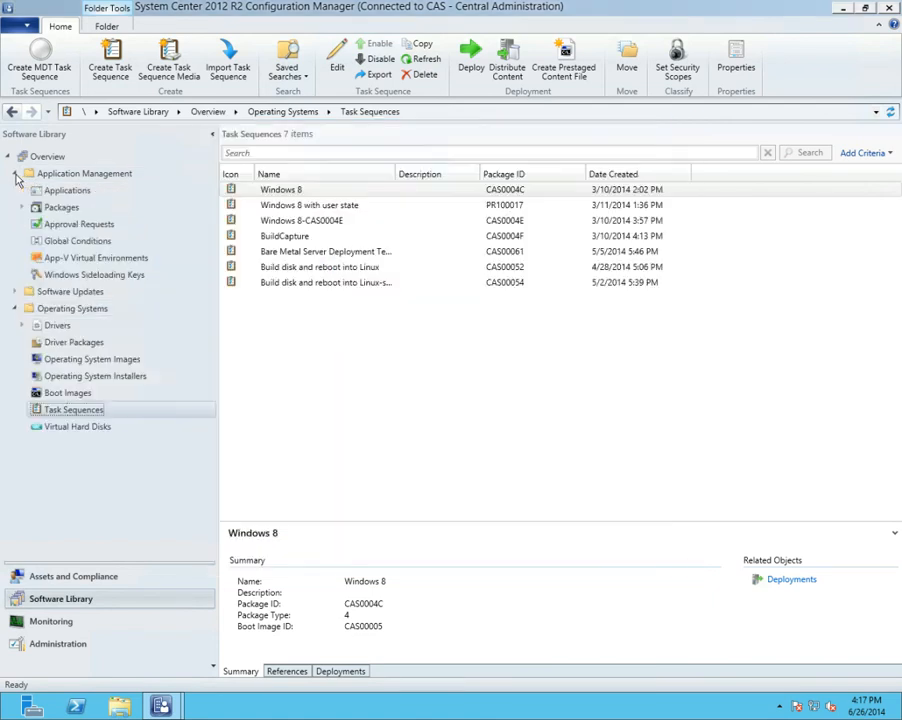
click(46, 207)
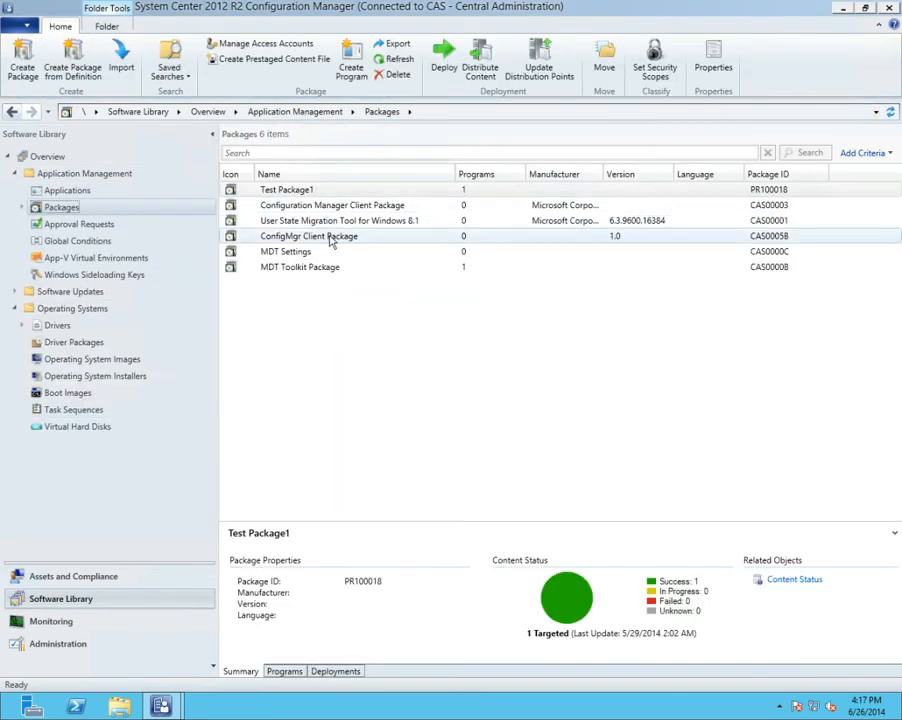
click(336, 237)
click(285, 671)
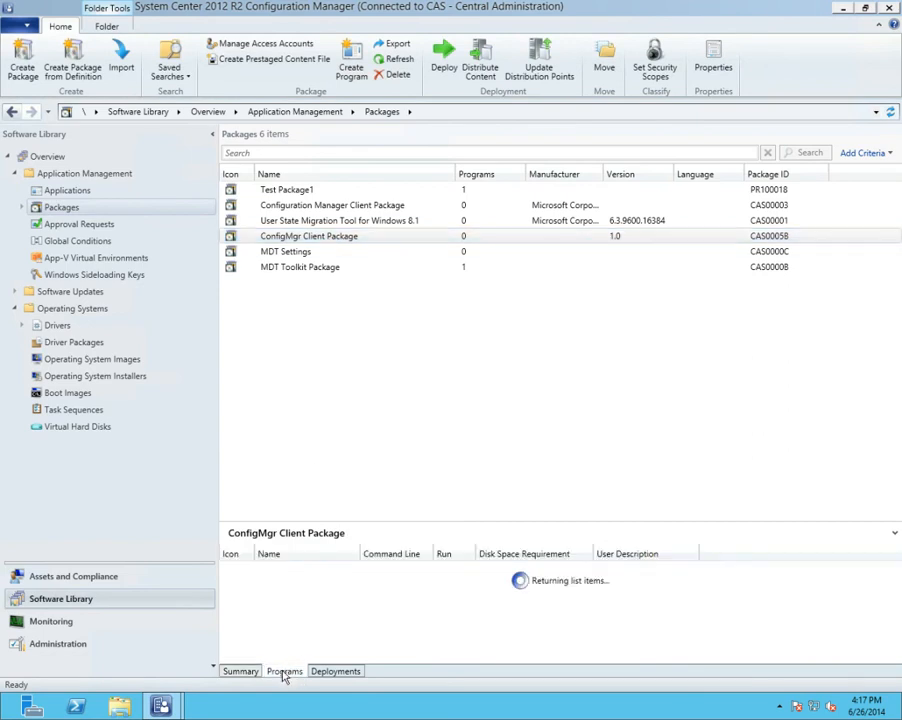
click(334, 671)
Examine the content locations in the ConfigMgr Client Package's properties and close them without changes
click(332, 238)
right_click(332, 240)
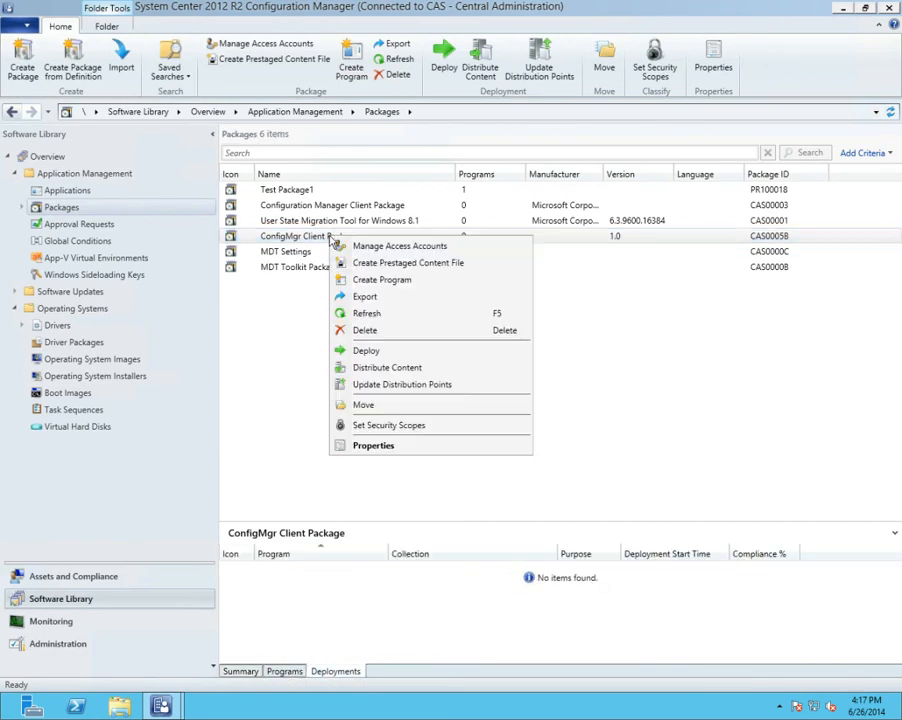
click(388, 450)
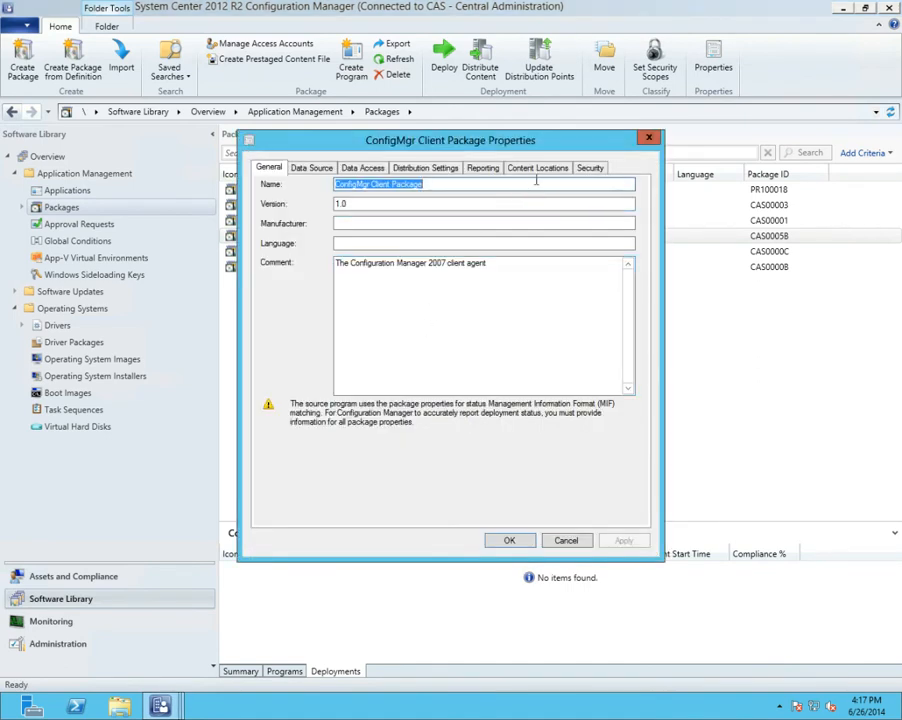
click(534, 169)
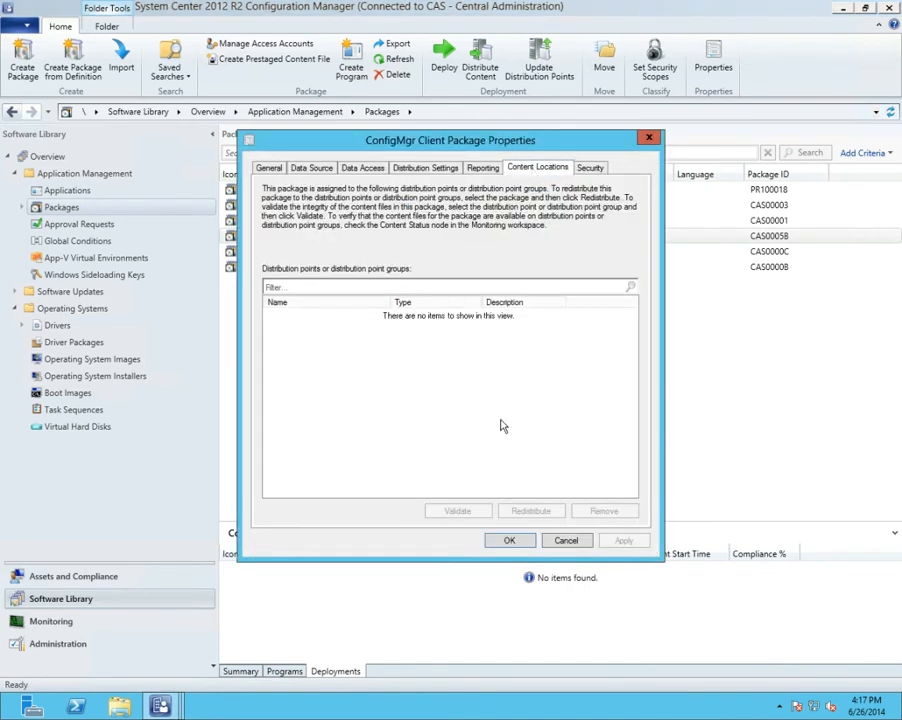
click(566, 540)
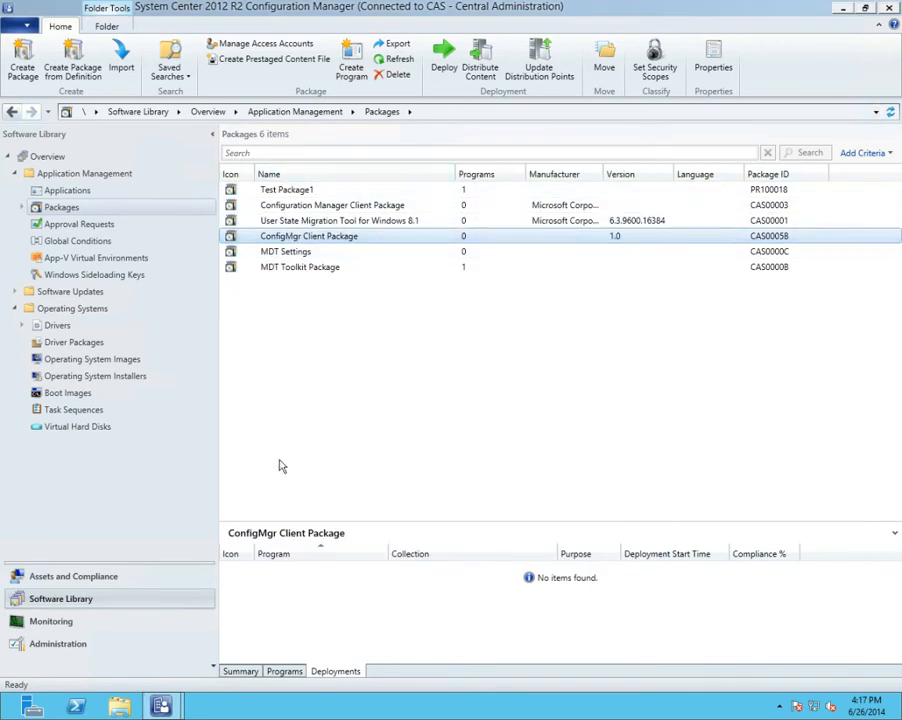
Examine the content locations in the Configuration Manager Client Package's properties and close them without changes
right_click(384, 206)
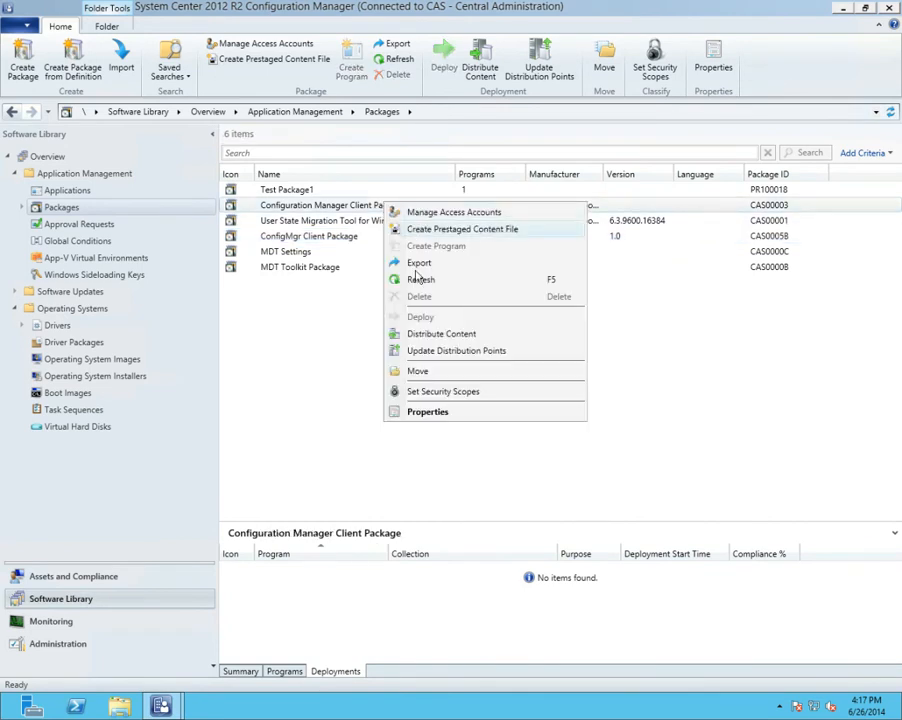
click(413, 411)
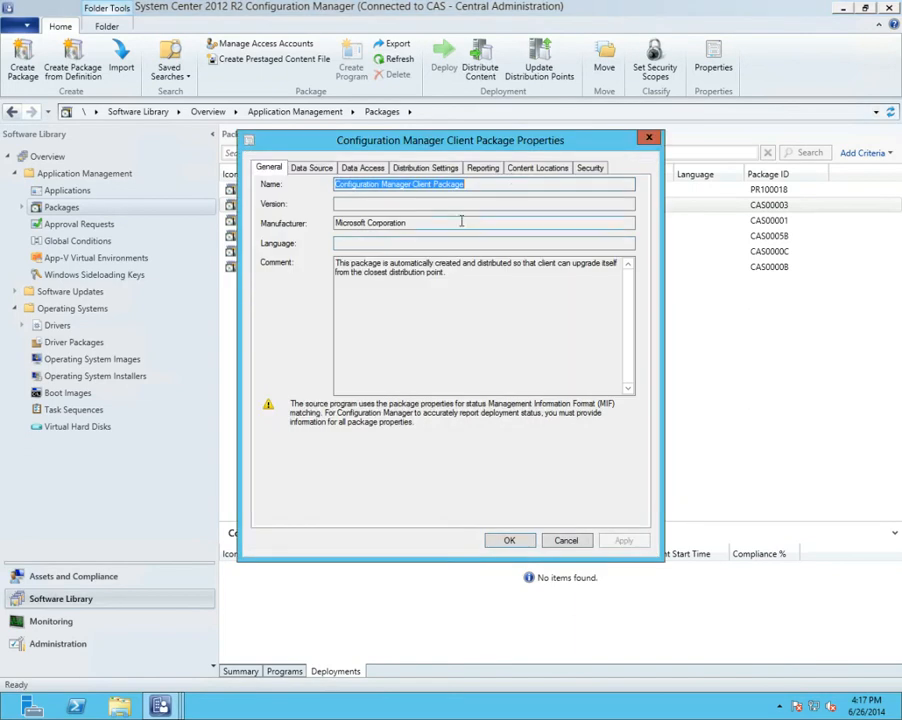
click(537, 167)
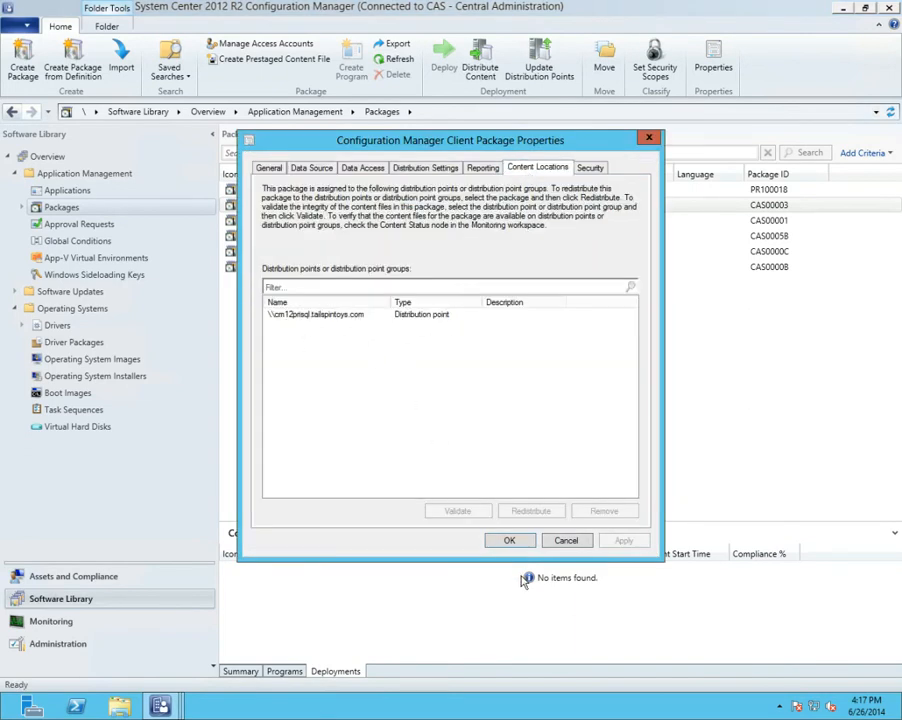
click(567, 540)
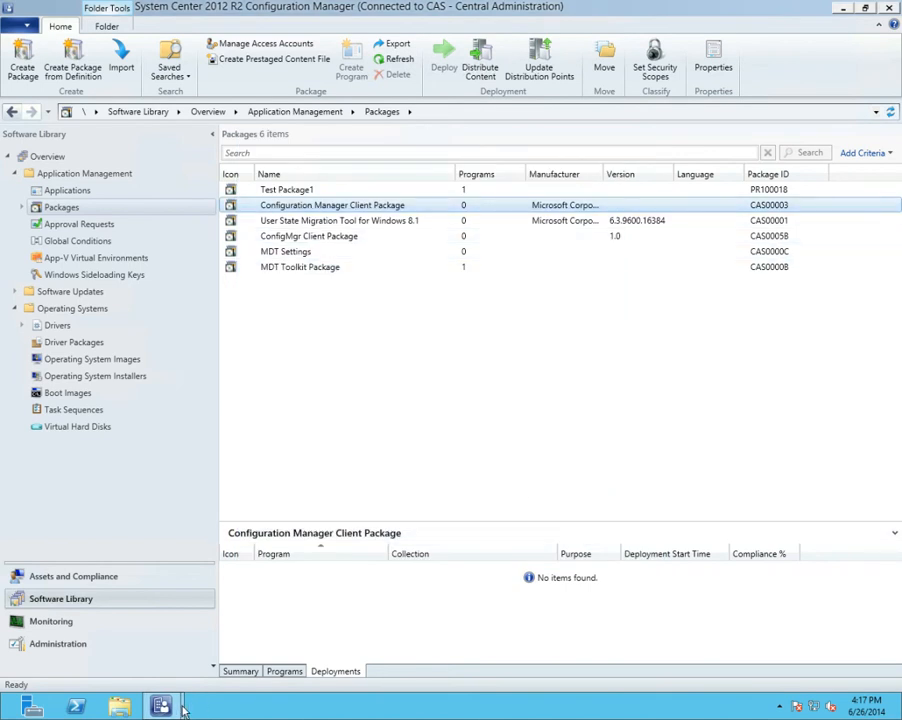
Return to the Create Task Sequence Wizard and accept the Configuration Manager Client Package with empty installation properties
mouse_move(160, 706)
click(240, 664)
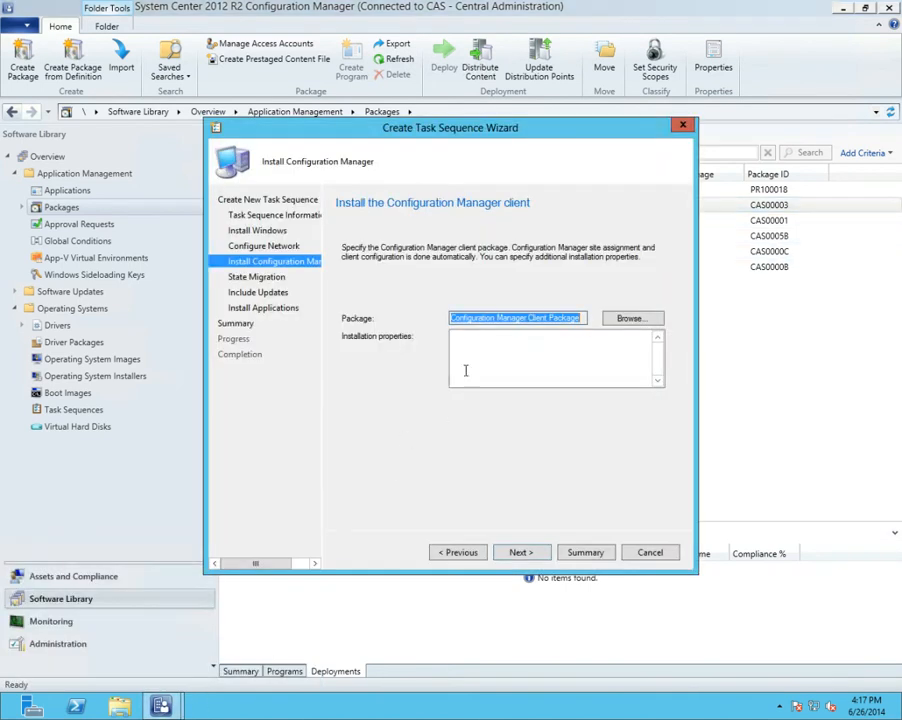
click(532, 355)
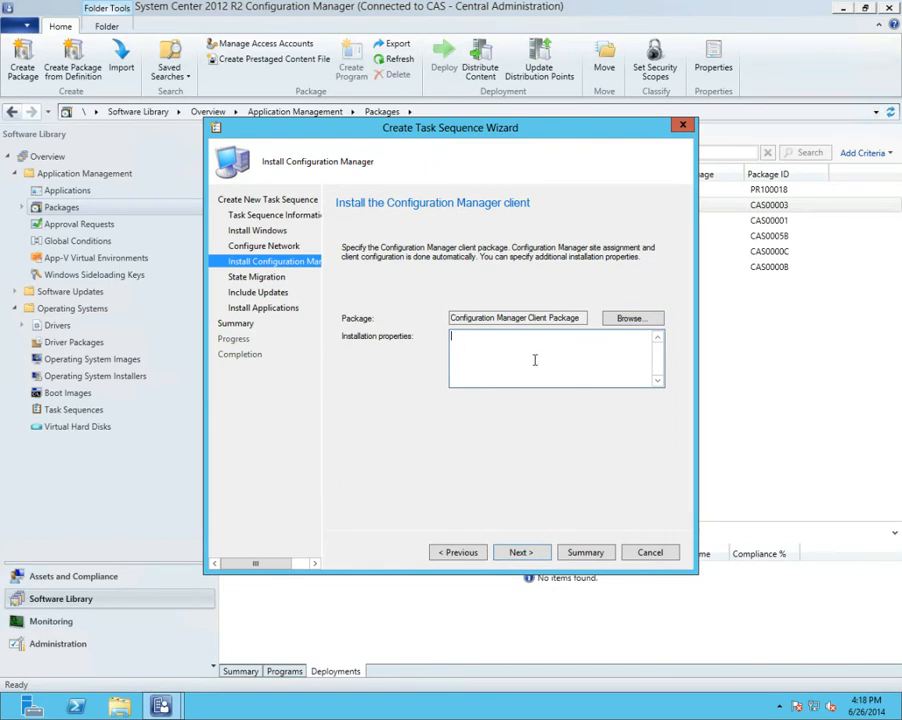
click(534, 551)
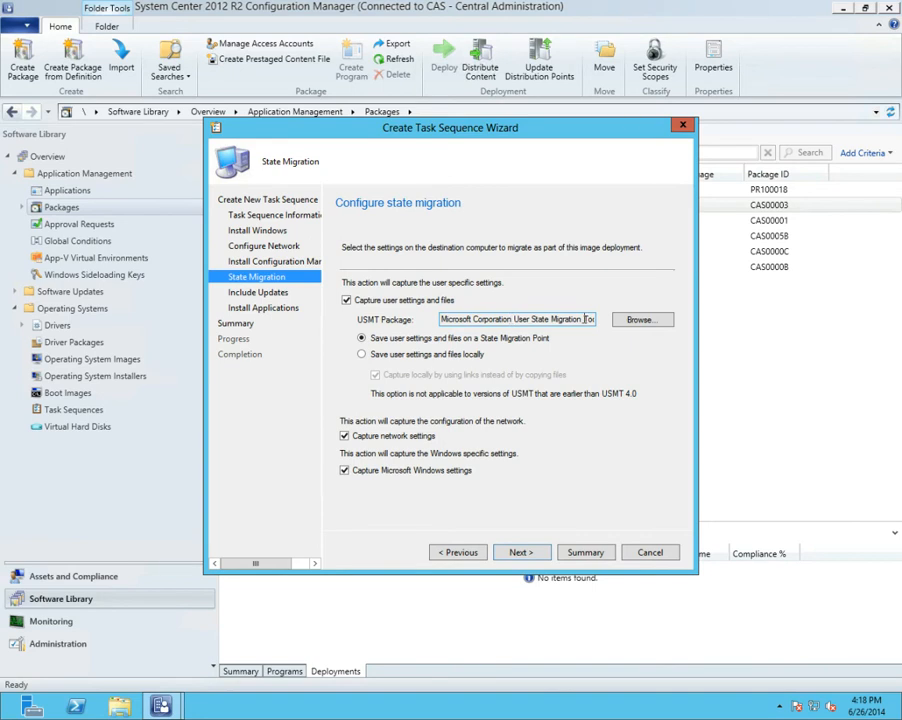
Exclude user settings and files from state migration, keep network and Windows settings capture, and accept not installing any software updates
click(346, 300)
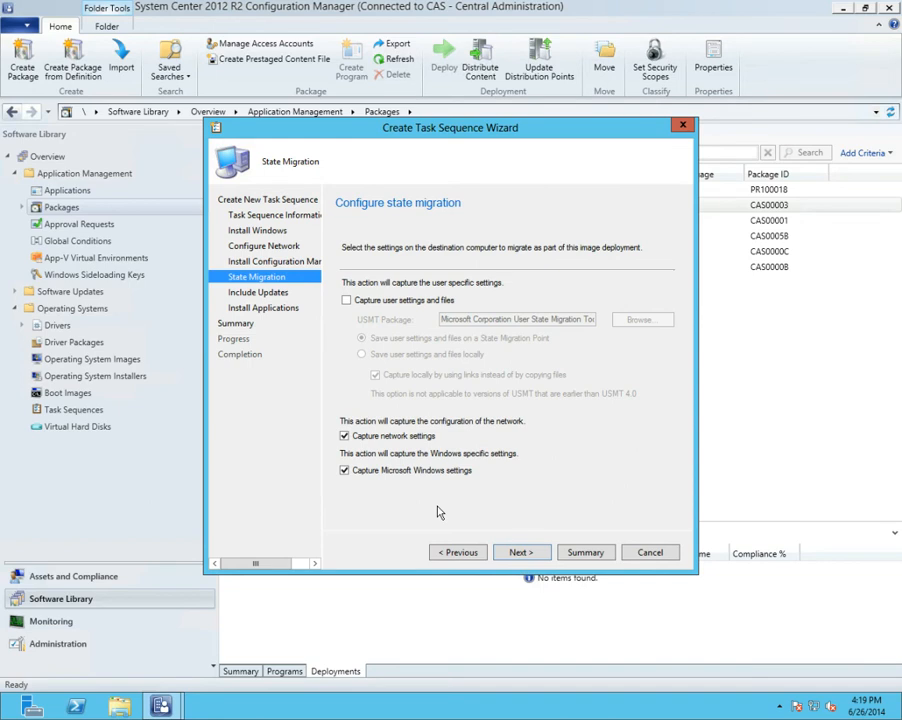
click(518, 557)
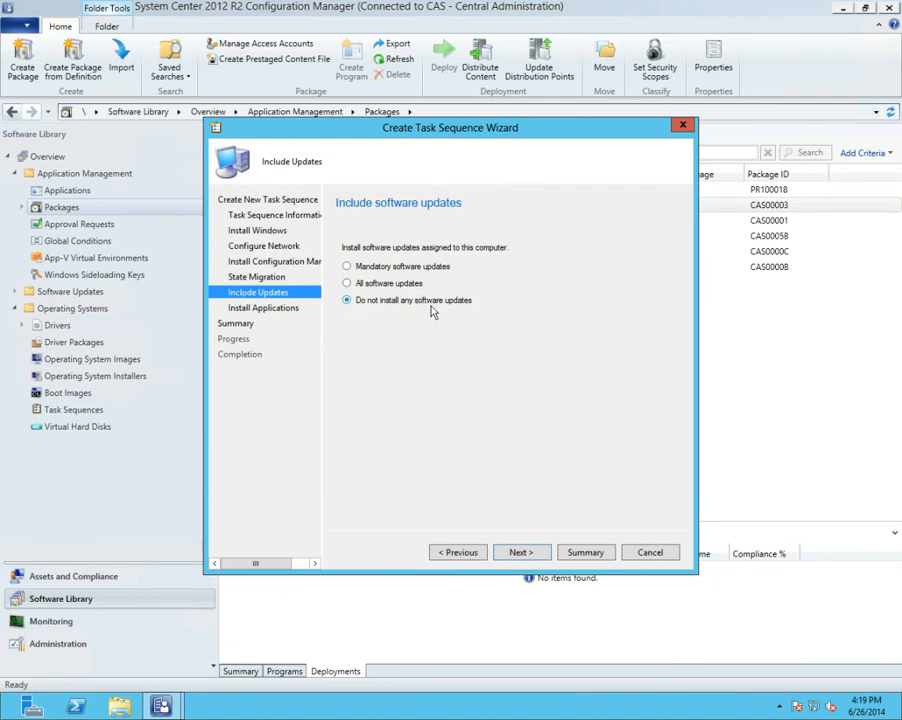
click(532, 551)
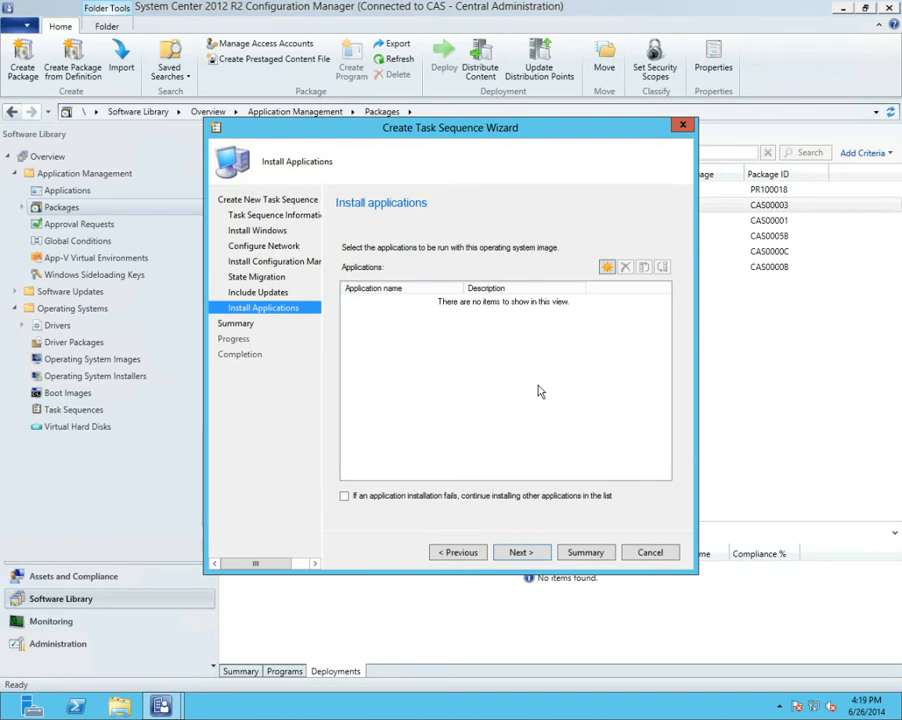
Leave the application list empty and finish creating the Basic task sequence, closing the completed wizard
click(505, 553)
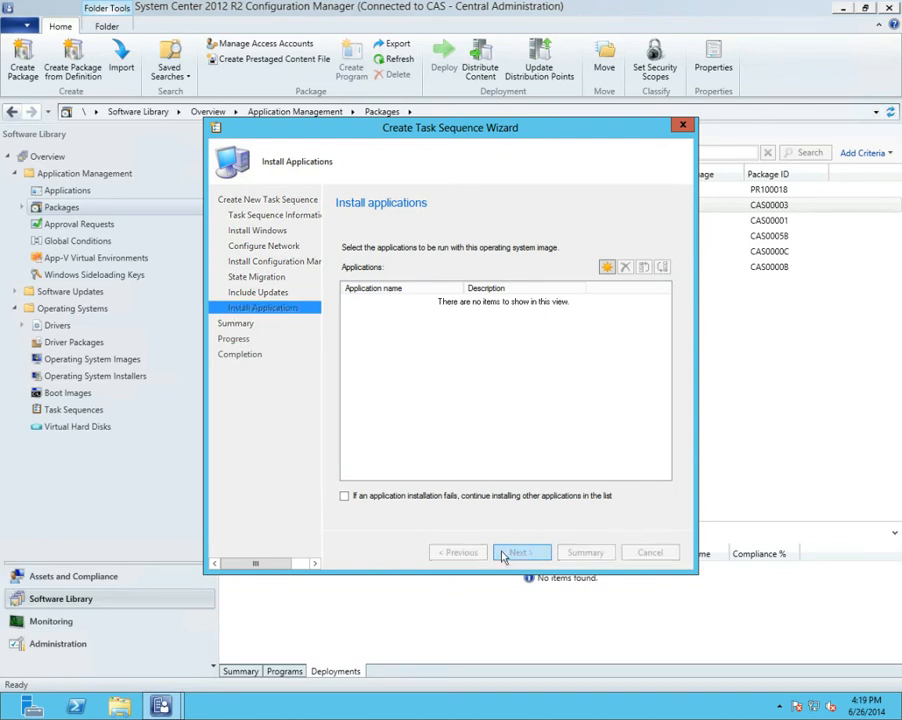
click(512, 553)
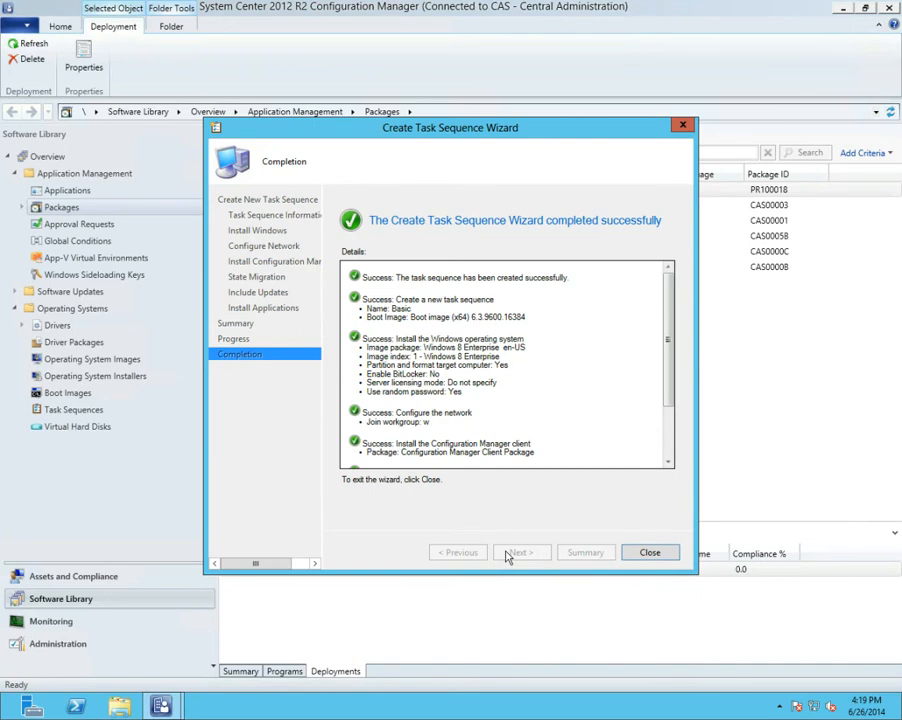
click(646, 553)
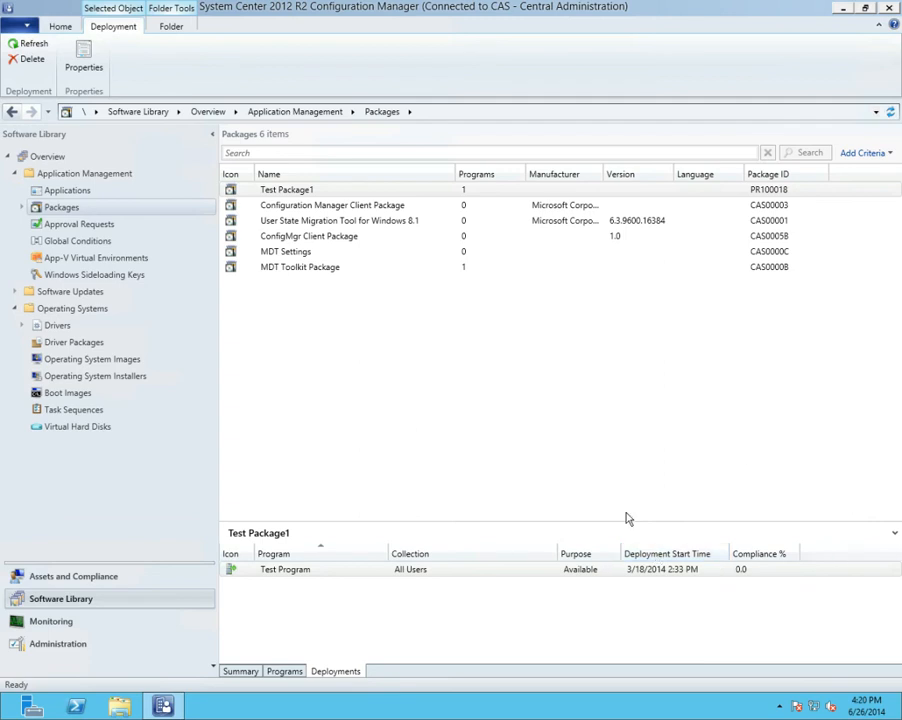
Examine the content referenced by the Basic task sequence under Operating Systems
click(90, 411)
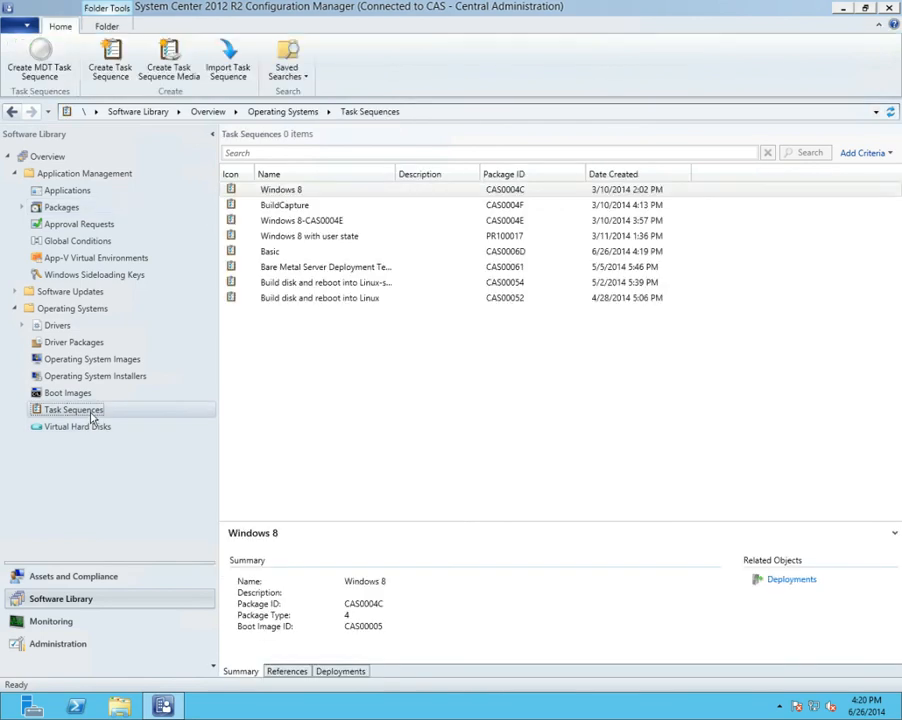
click(296, 255)
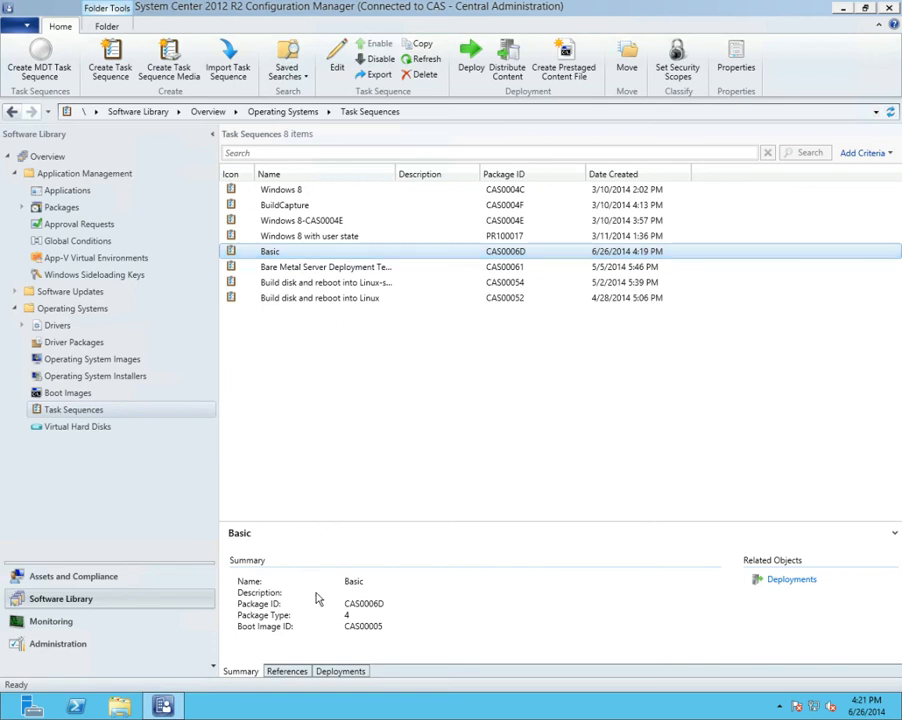
click(289, 673)
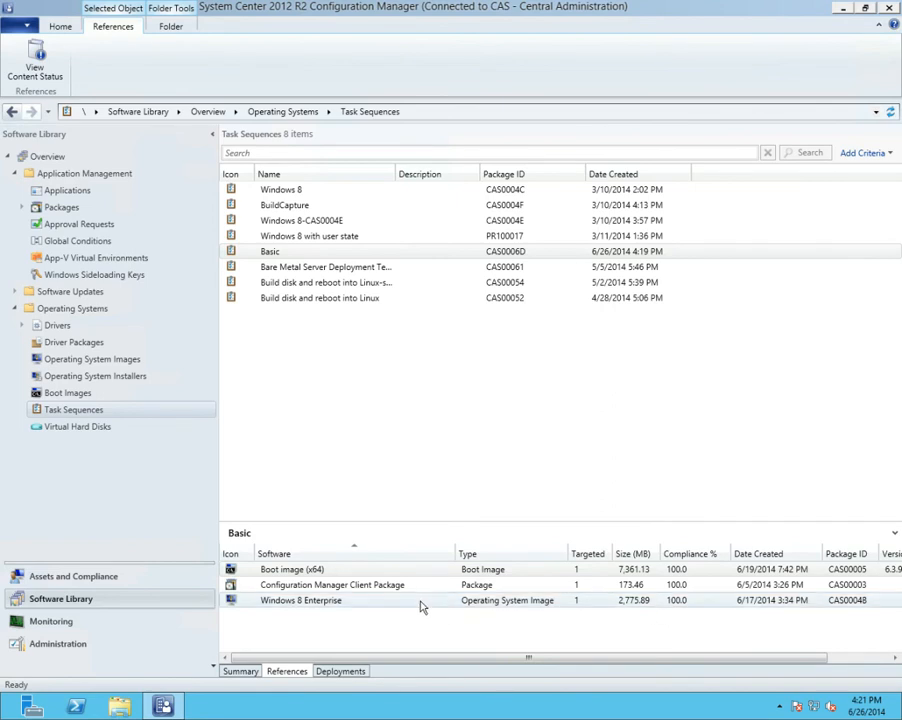
Examine the advanced settings in the Basic task sequence's properties and close them without changes
right_click(281, 248)
click(279, 256)
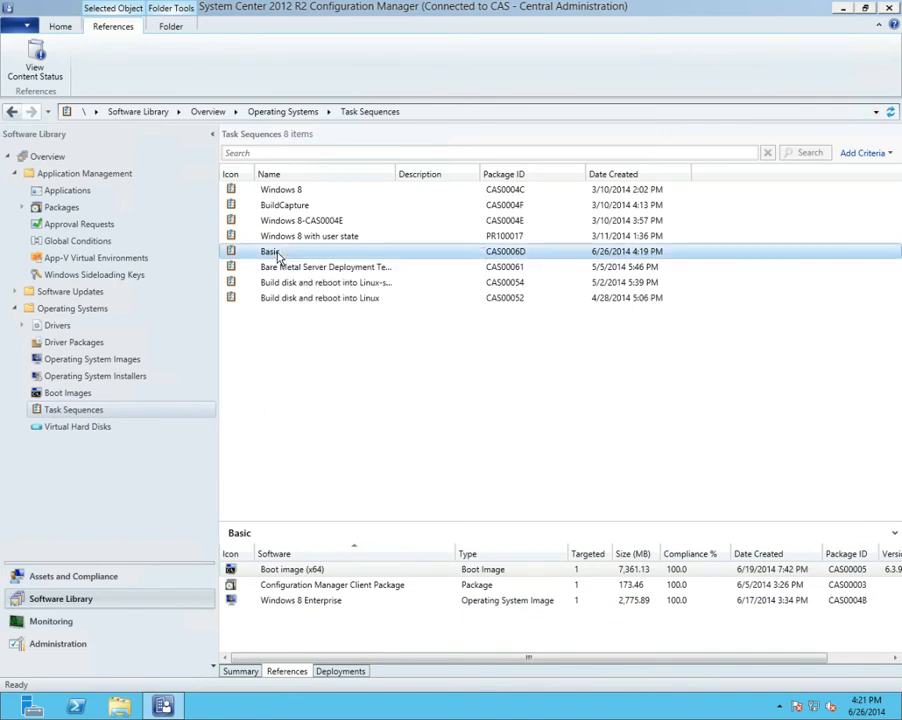
right_click(279, 256)
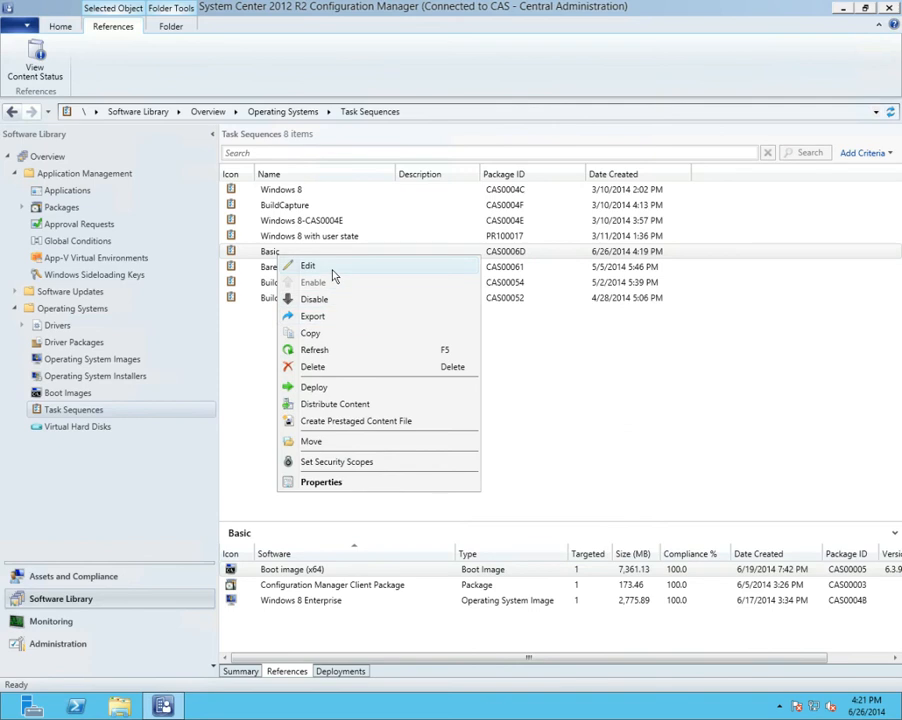
click(320, 482)
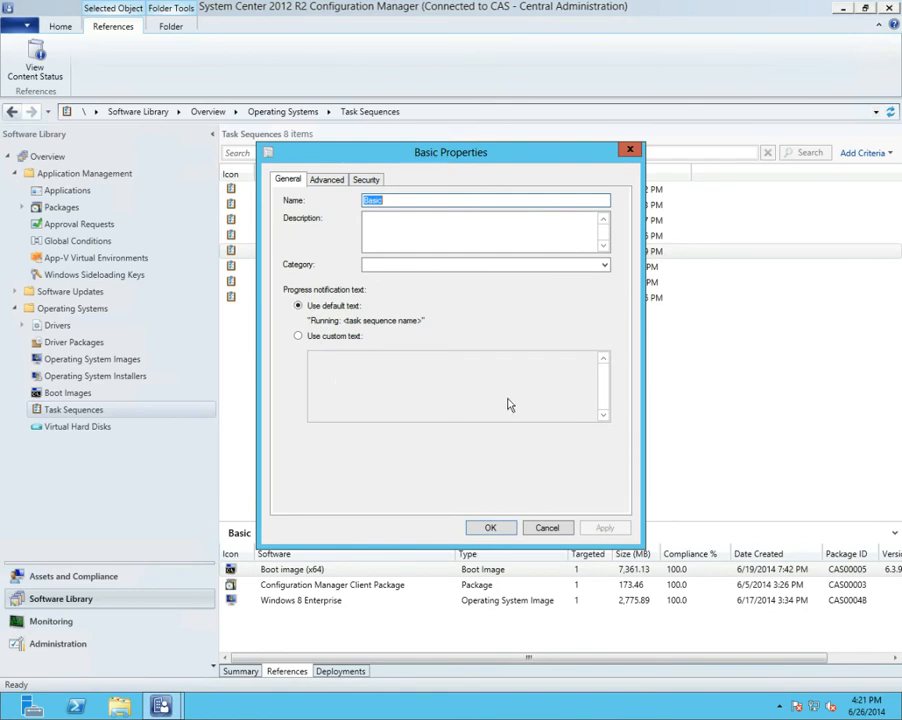
click(325, 180)
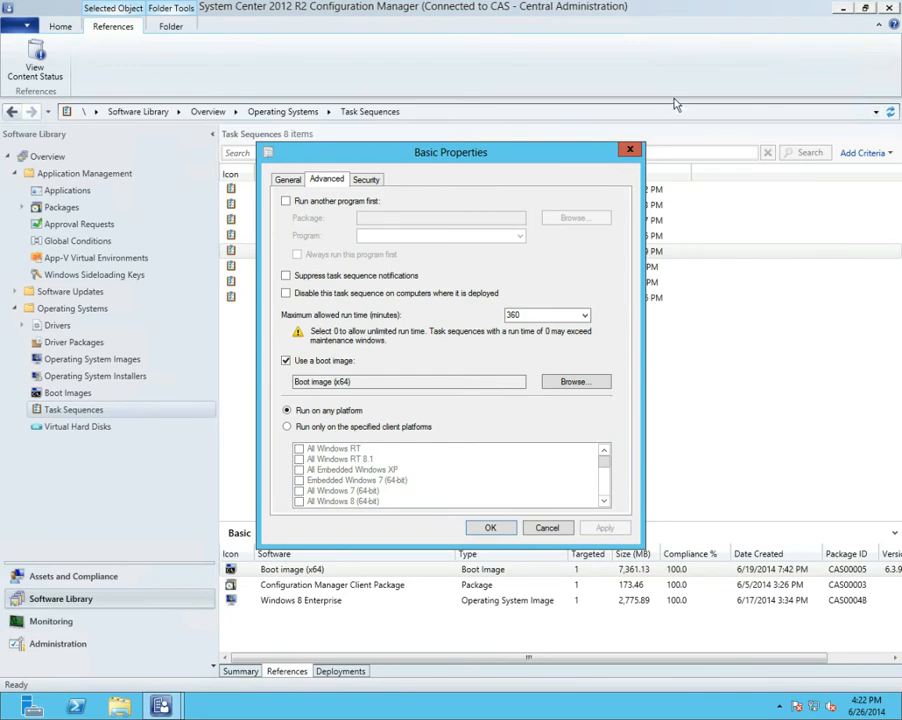
click(550, 524)
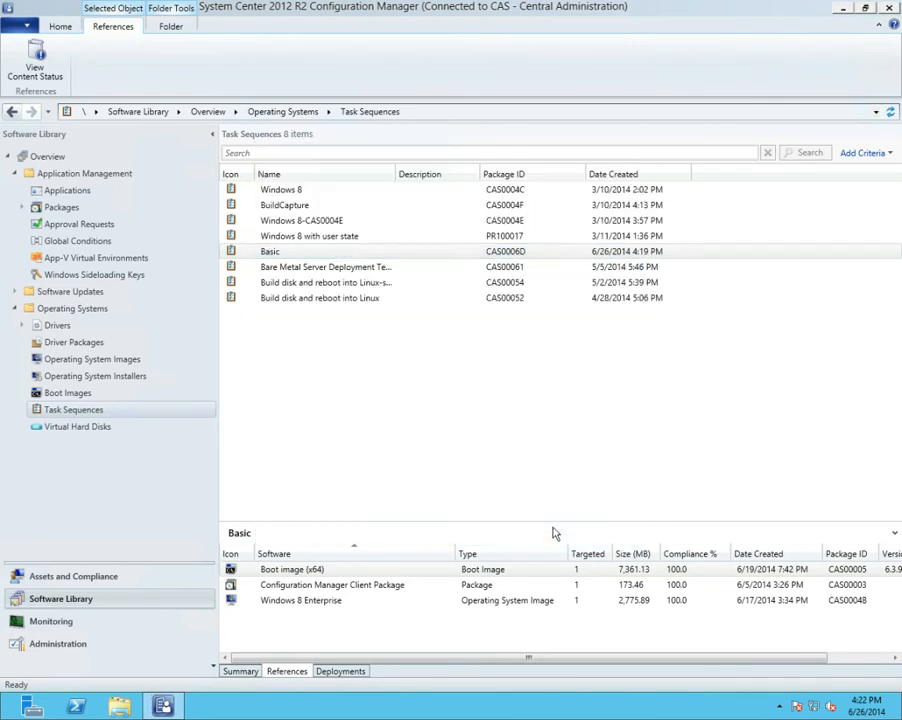
Open the Basic task sequence for editing and examine its three groups, including the Windows and network settings capture steps
right_click(265, 257)
click(293, 268)
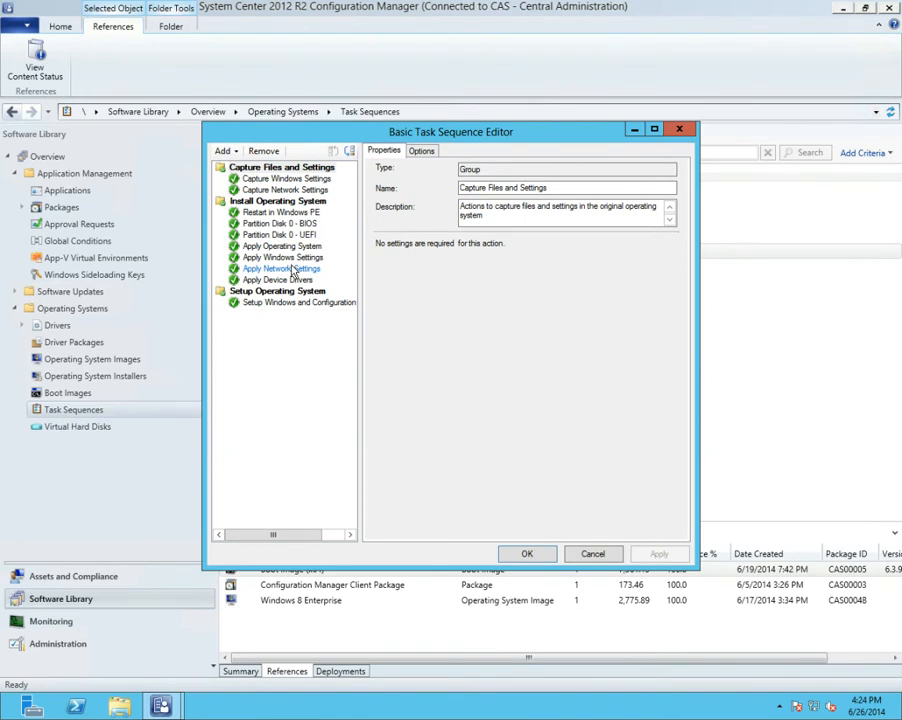
click(281, 169)
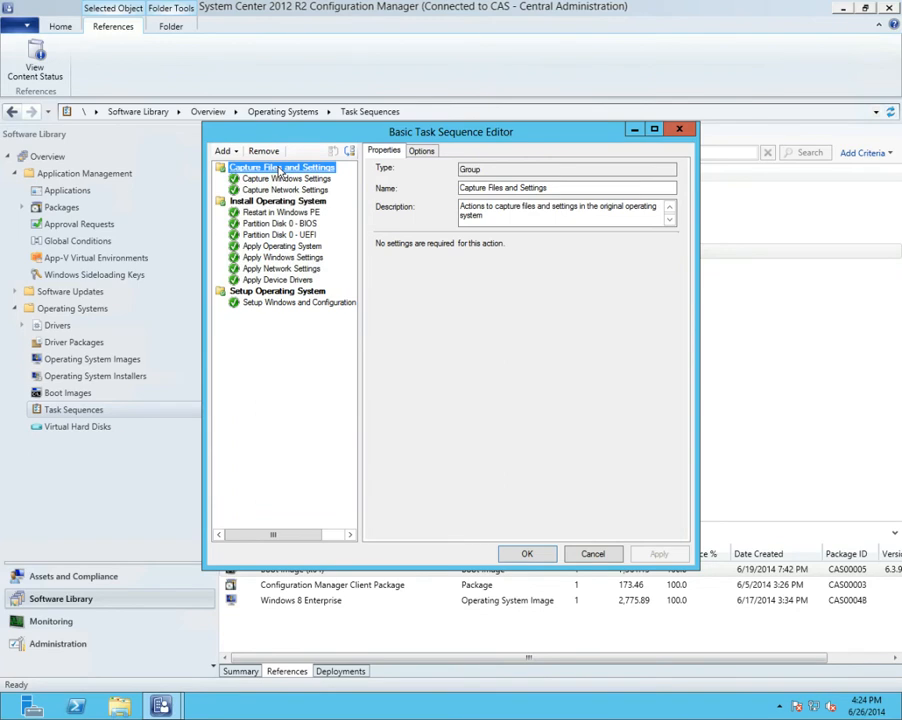
click(273, 179)
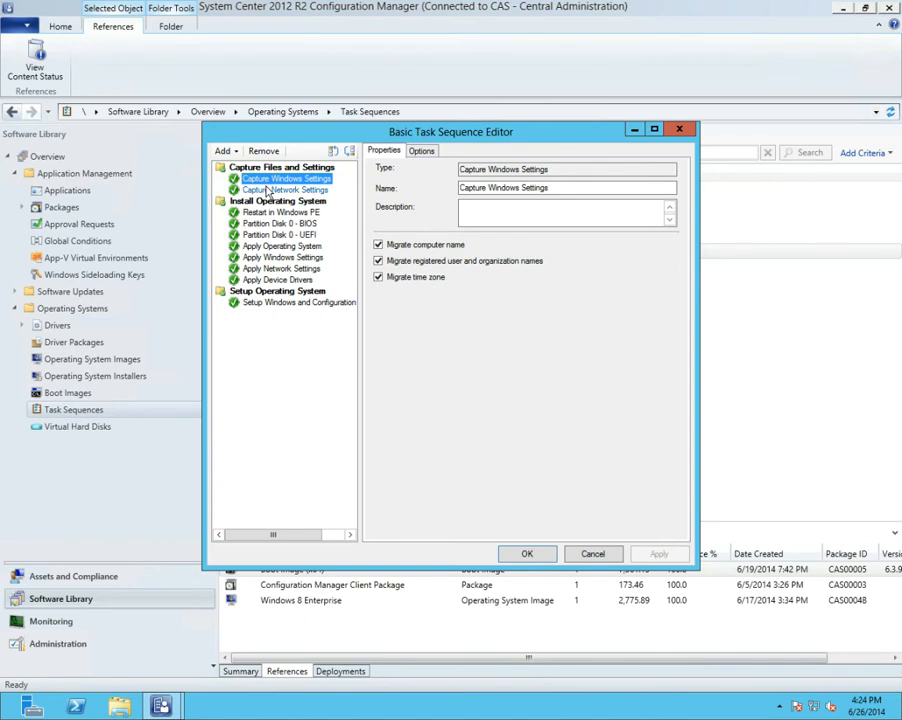
click(268, 191)
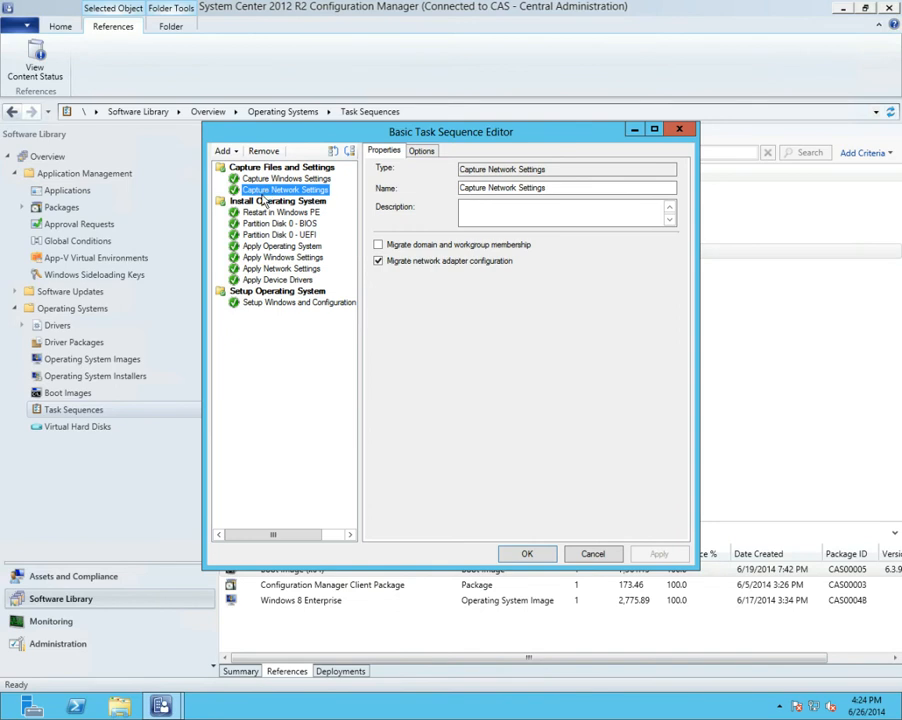
click(257, 202)
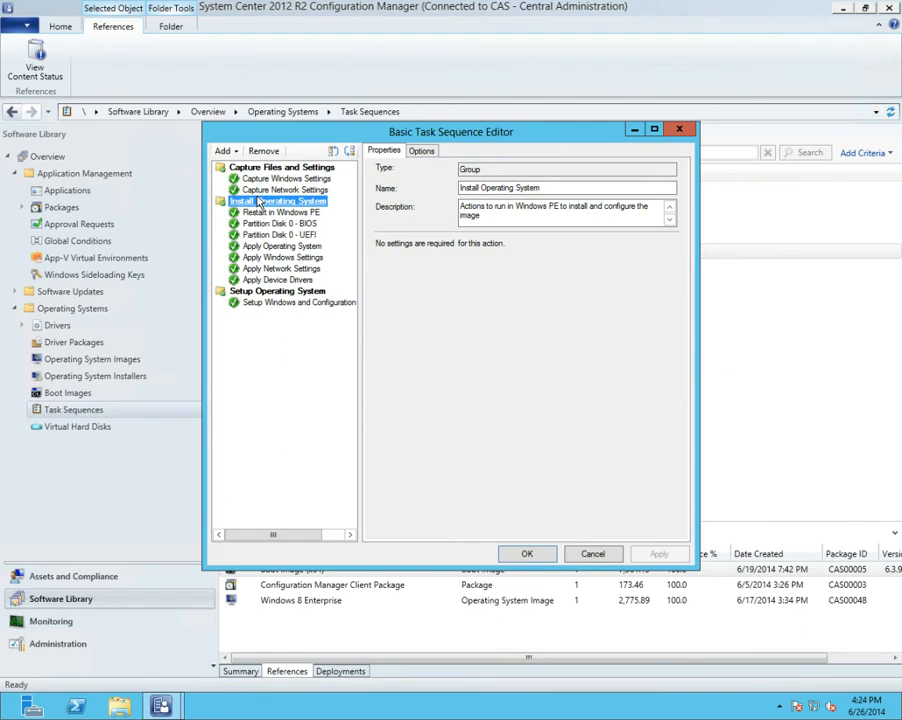
click(257, 168)
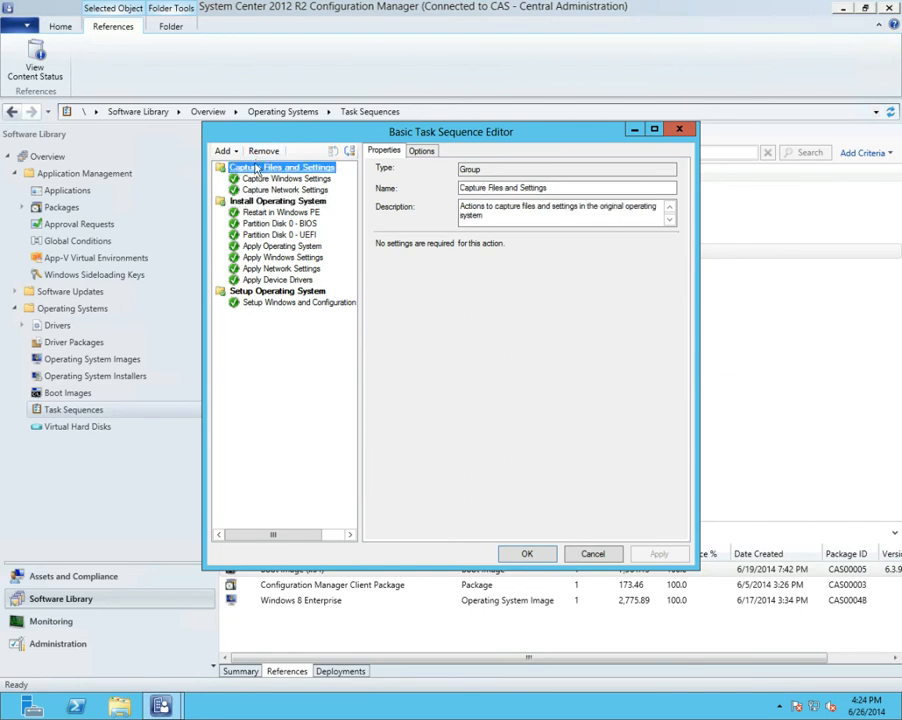
click(262, 201)
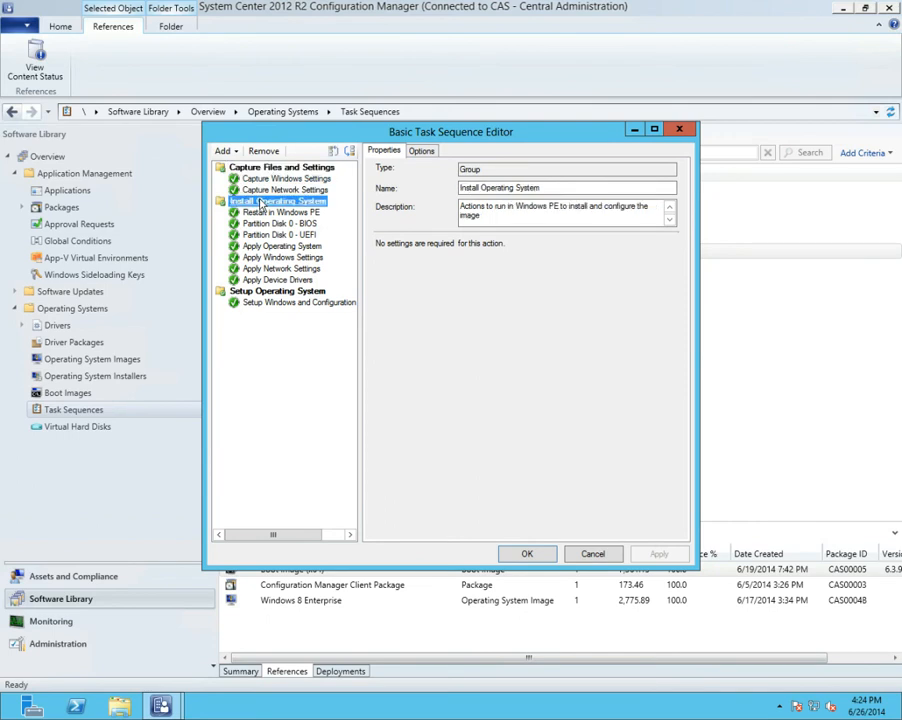
click(256, 291)
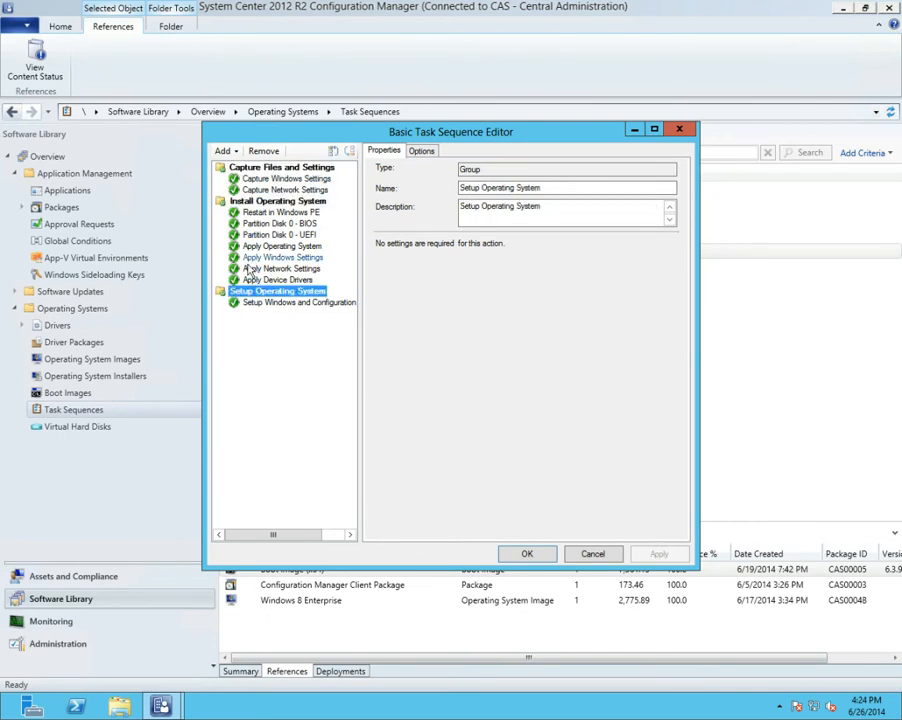
Review the task sequence's phases from Capture Files and Settings through Apply Device Drivers to the Setup Windows and Configuration Manager step
click(264, 172)
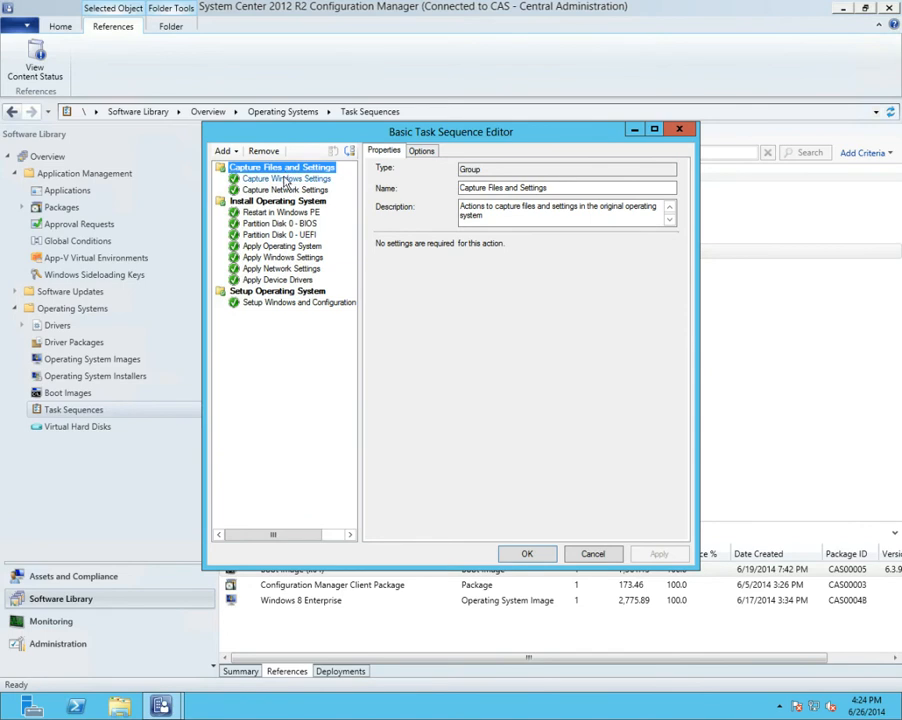
click(293, 180)
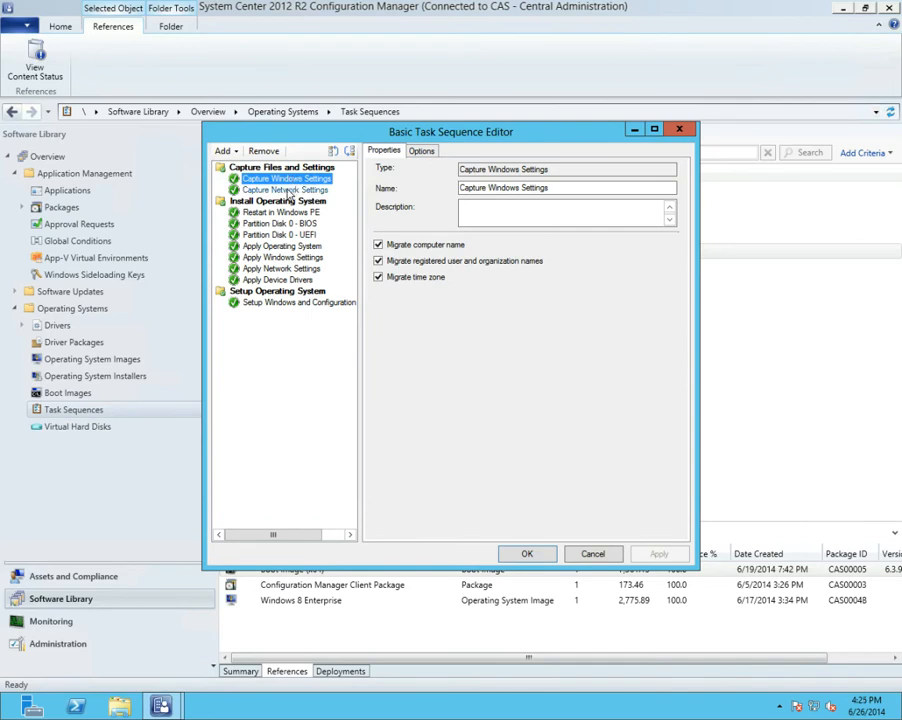
click(288, 190)
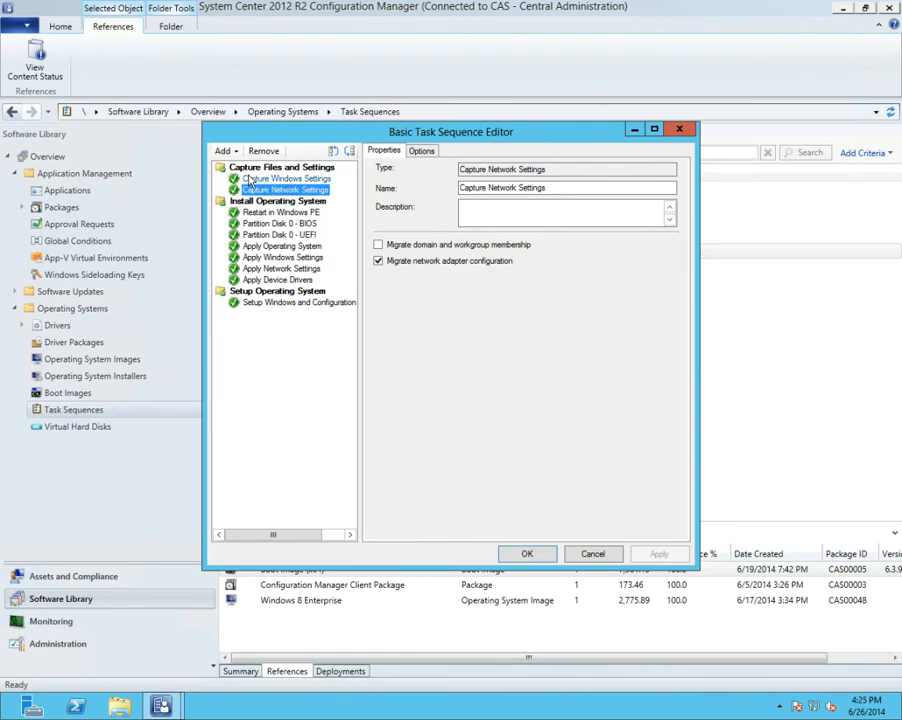
click(249, 171)
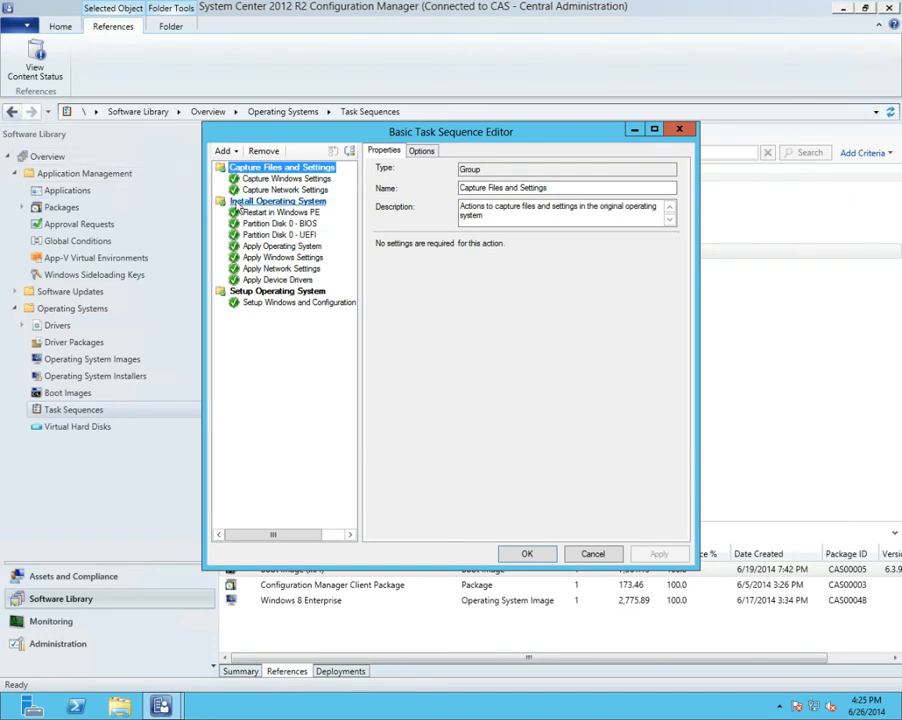
click(240, 204)
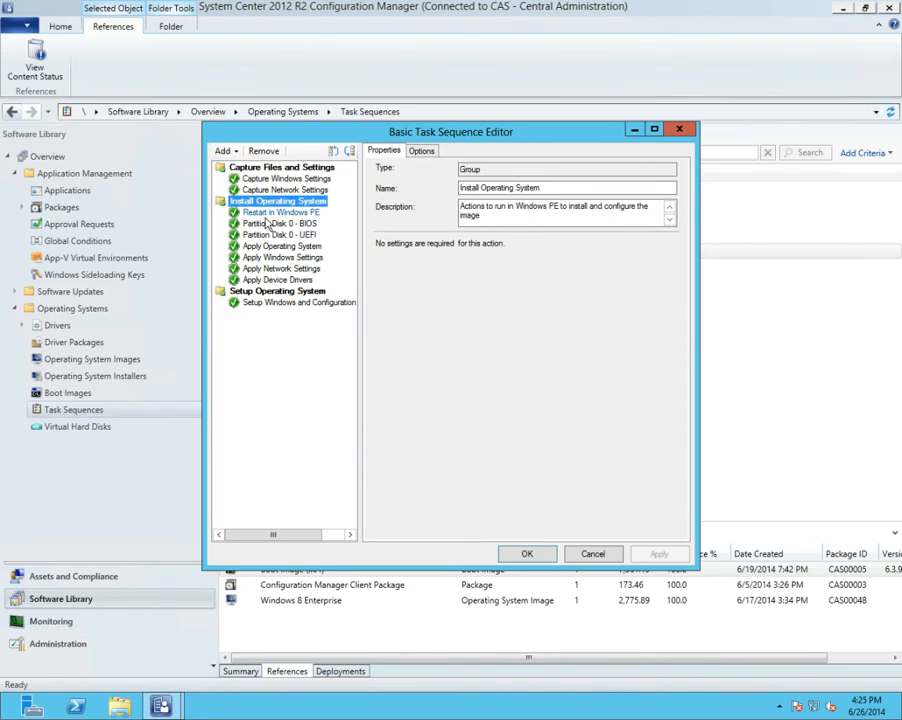
click(272, 280)
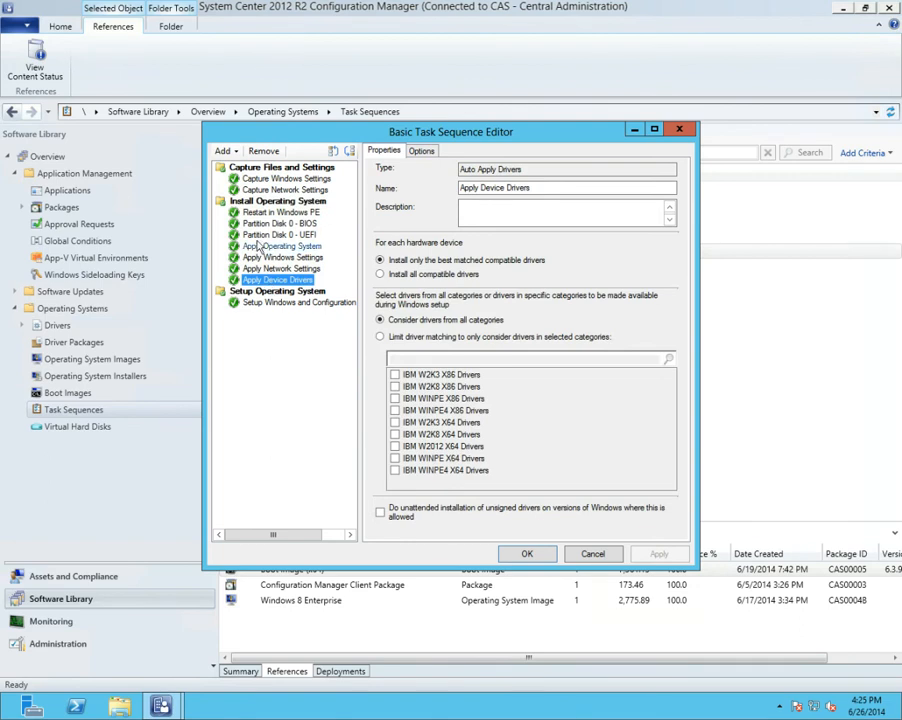
click(258, 202)
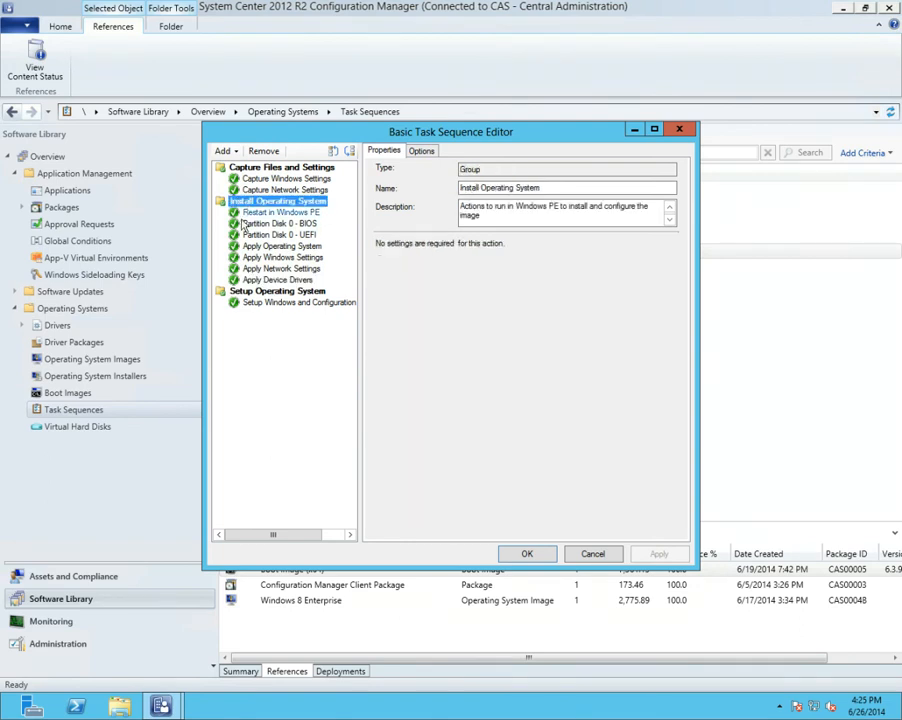
click(241, 291)
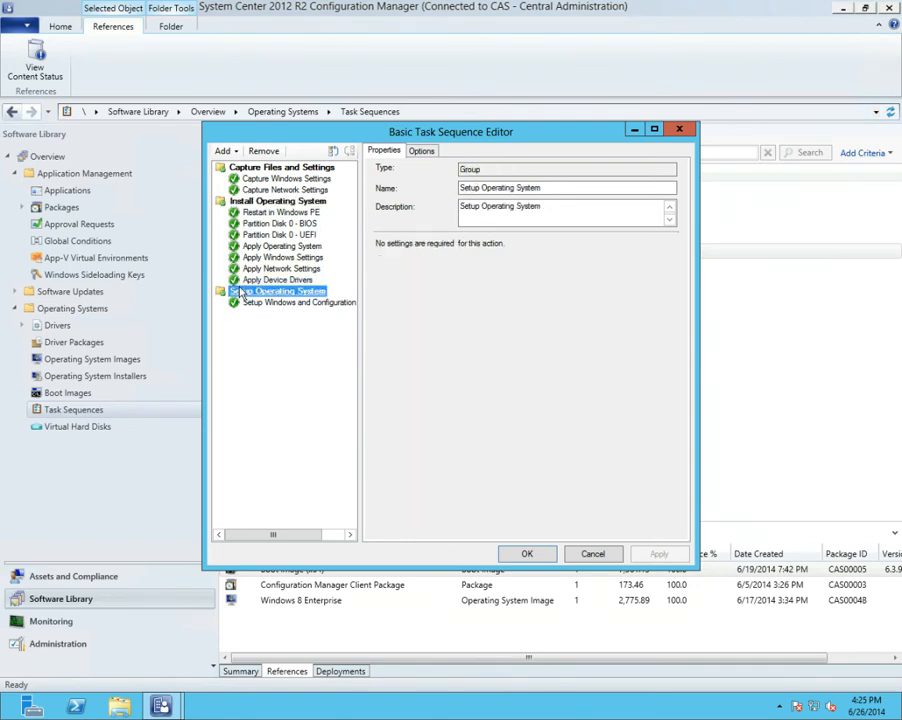
click(250, 303)
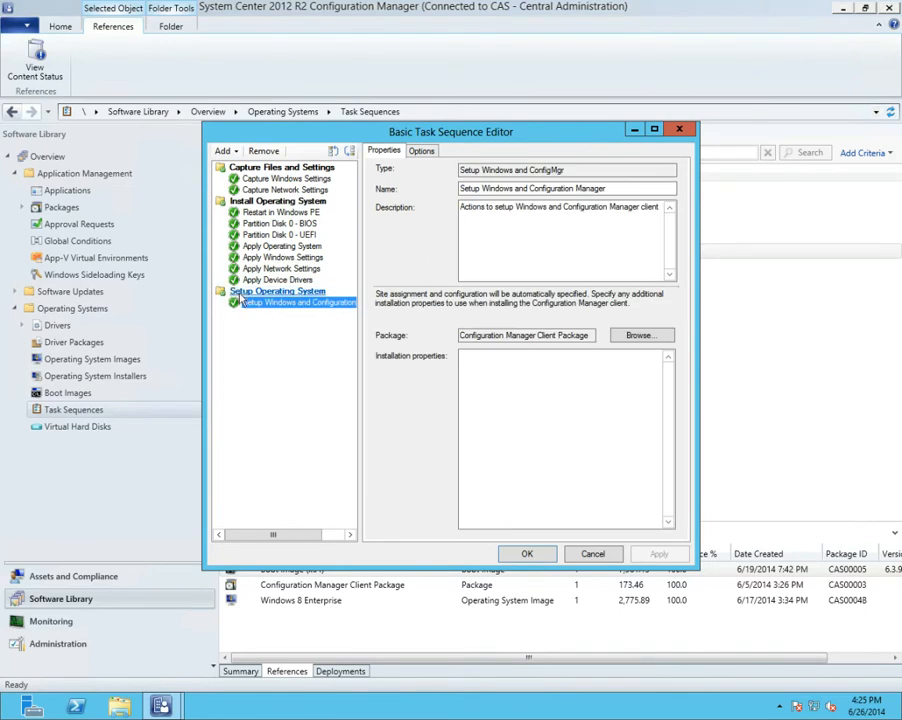
key(Up)
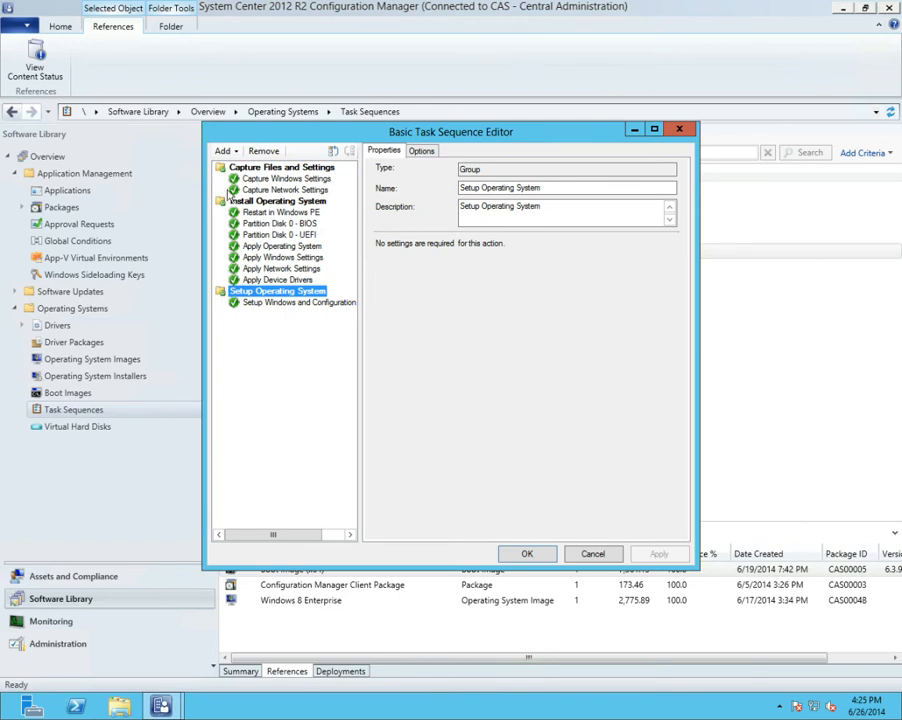
Examine the run condition of the Capture Files and Settings group and the migration settings of its Windows and network capture steps
click(250, 175)
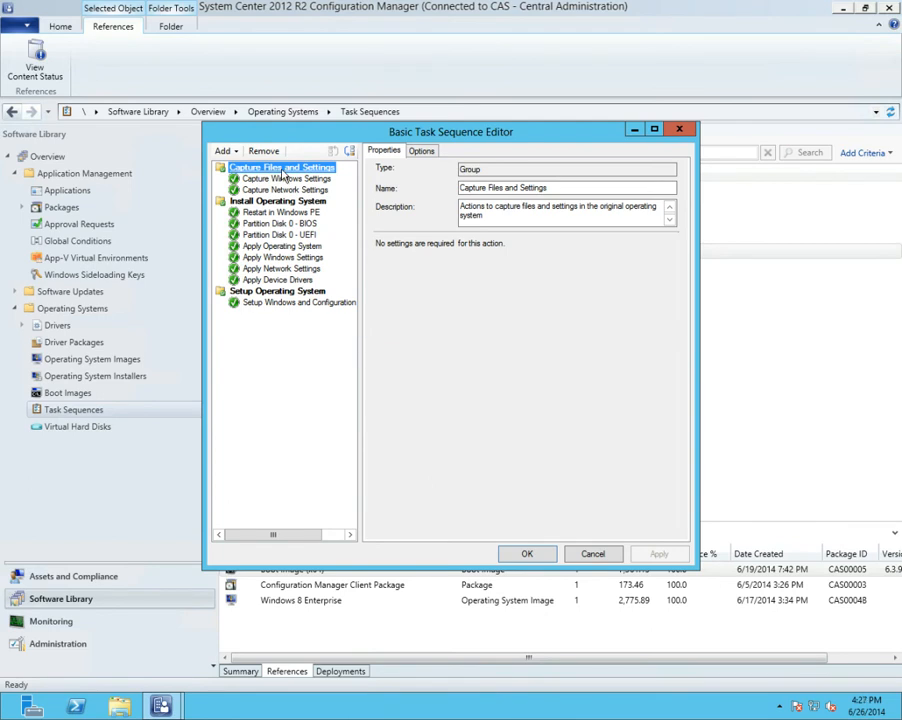
click(414, 152)
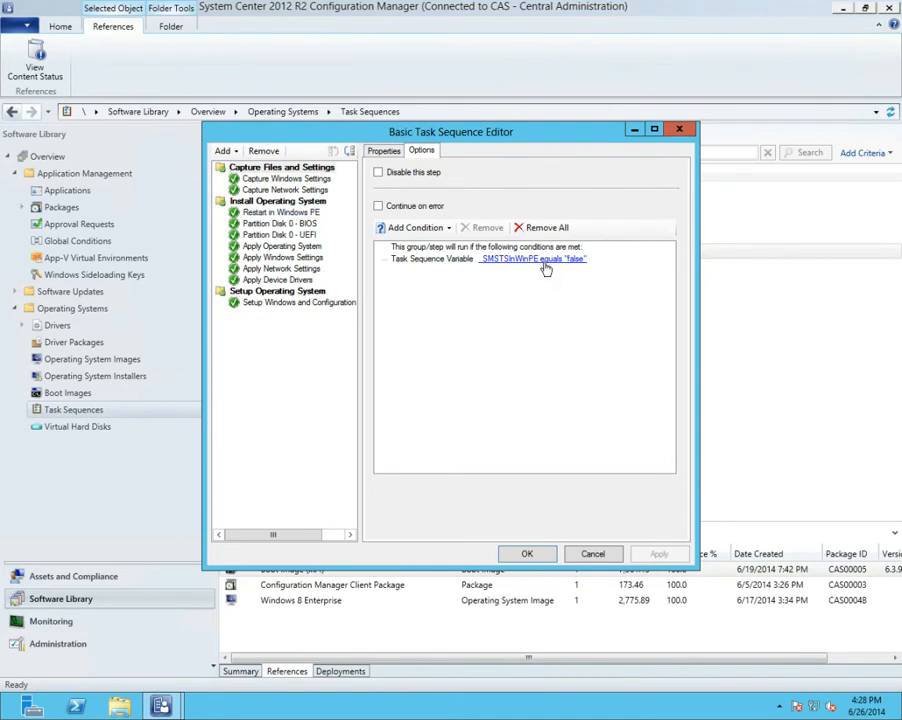
click(323, 181)
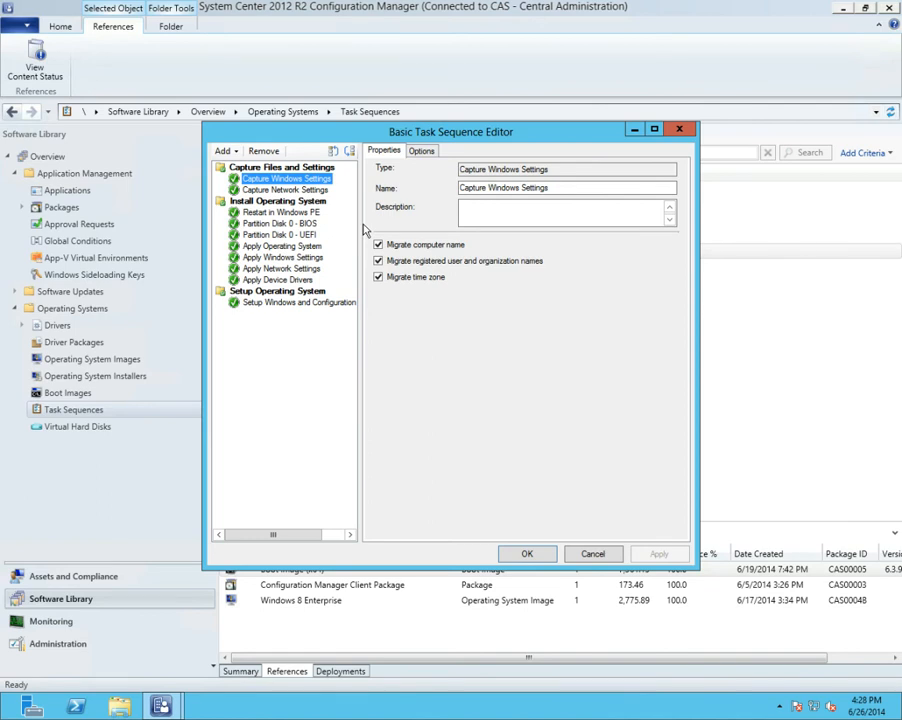
click(311, 191)
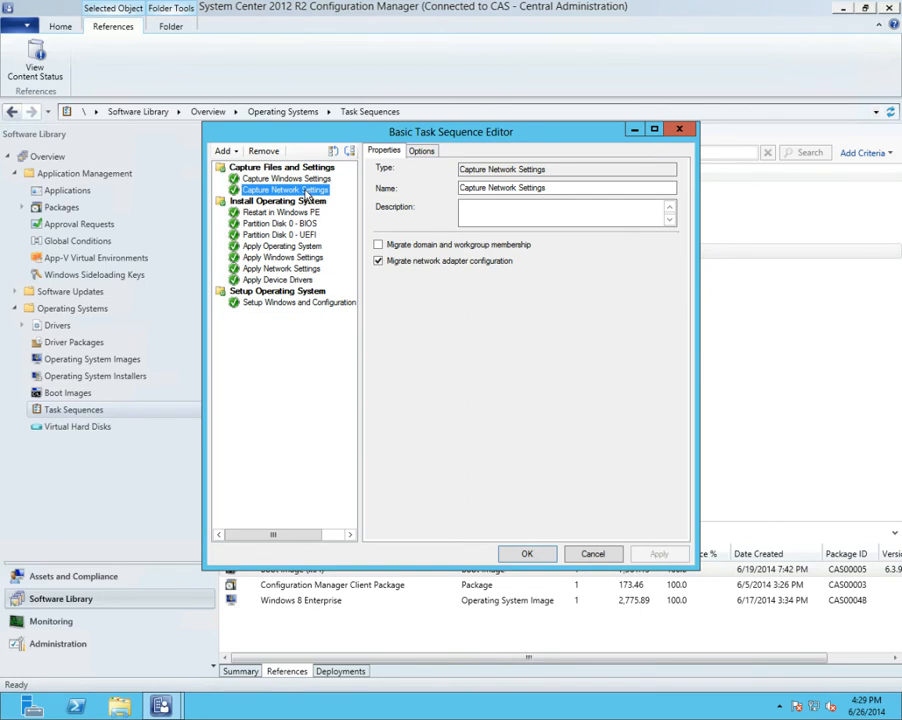
Examine the Install Operating System group's options and the Restart in Windows PE step's restart settings and run condition
click(256, 169)
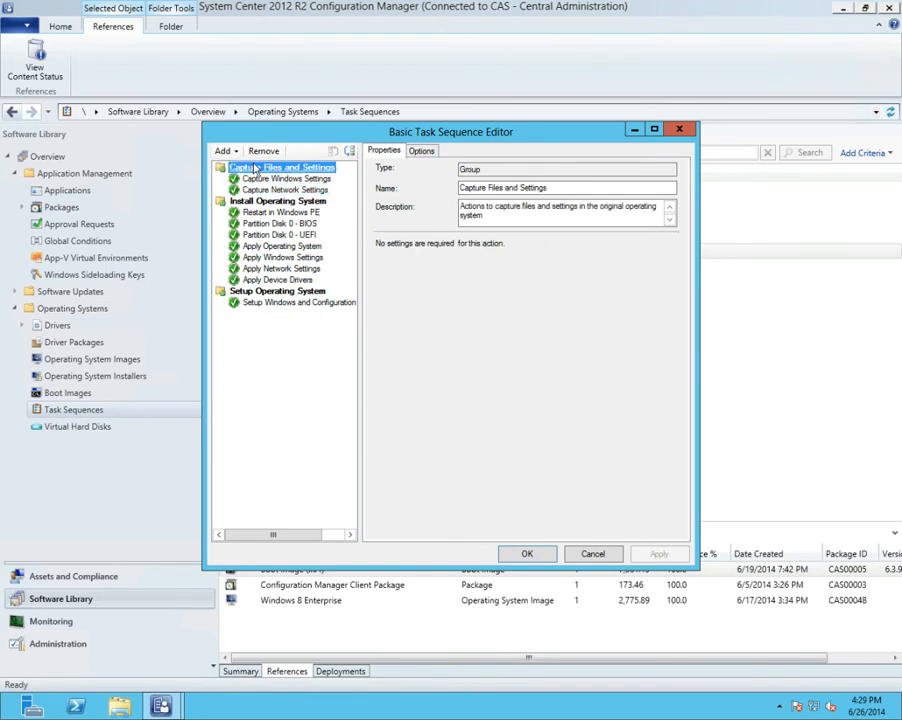
click(256, 202)
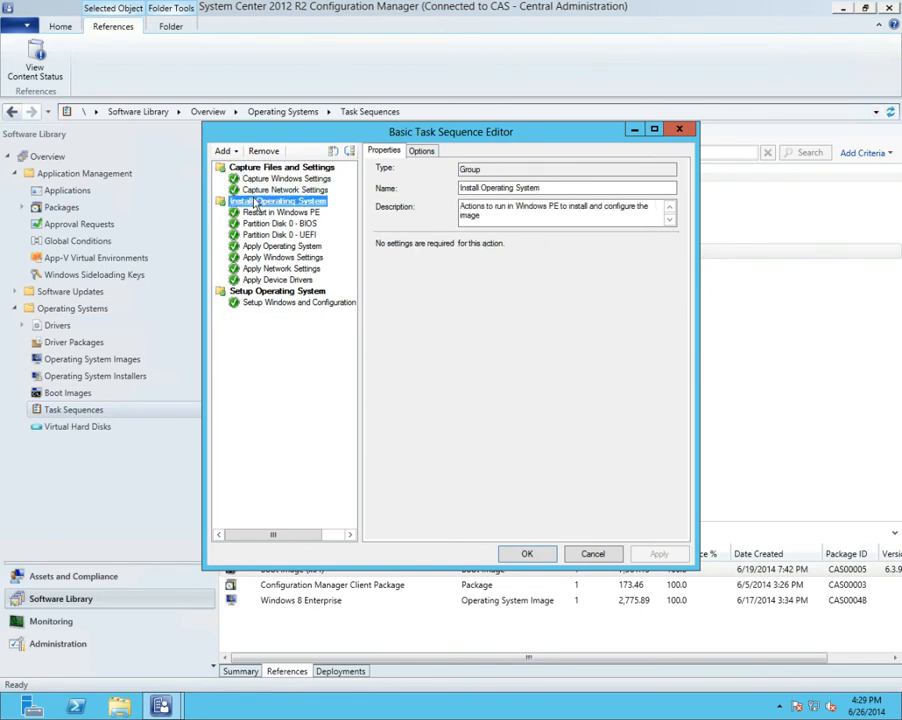
click(420, 150)
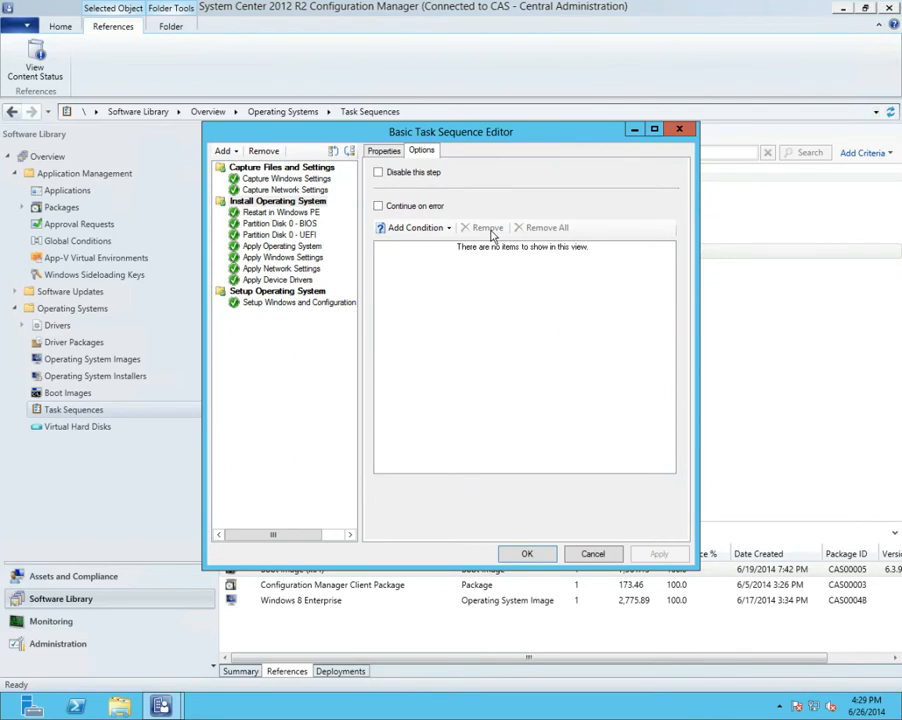
click(290, 215)
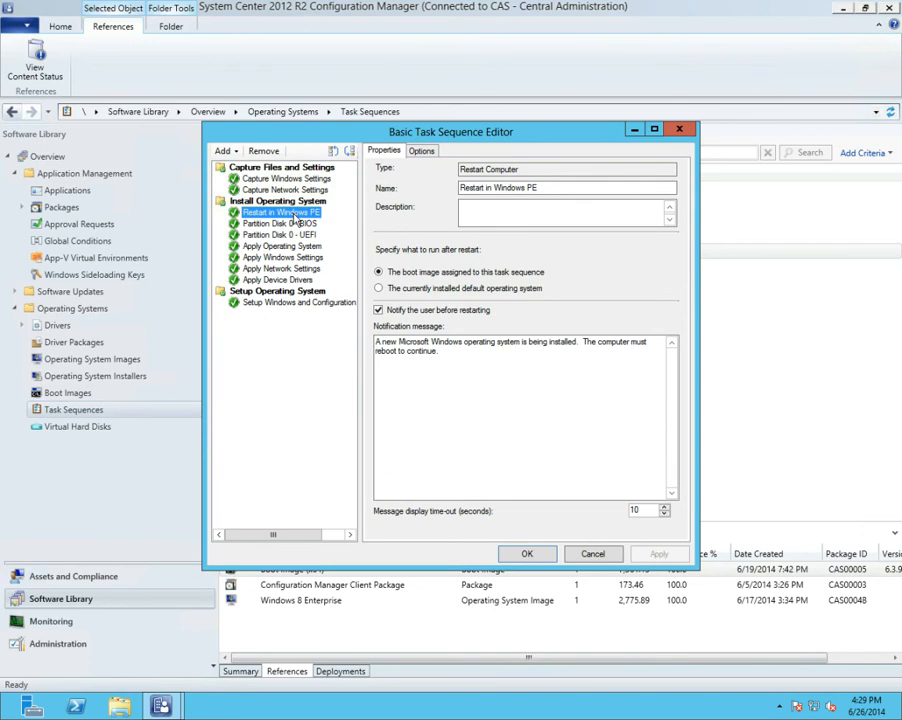
click(420, 151)
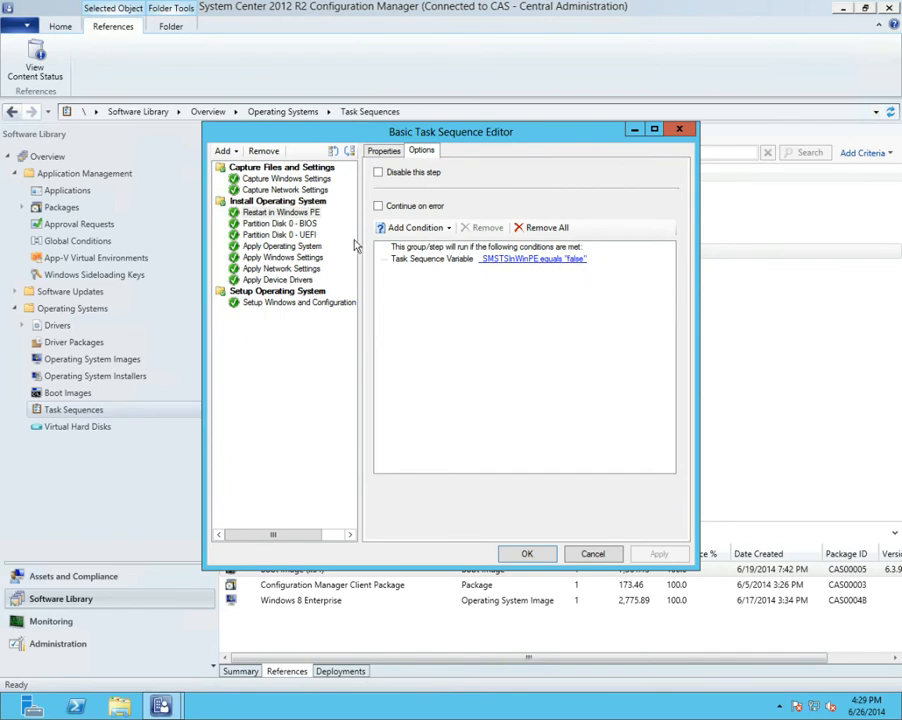
click(398, 153)
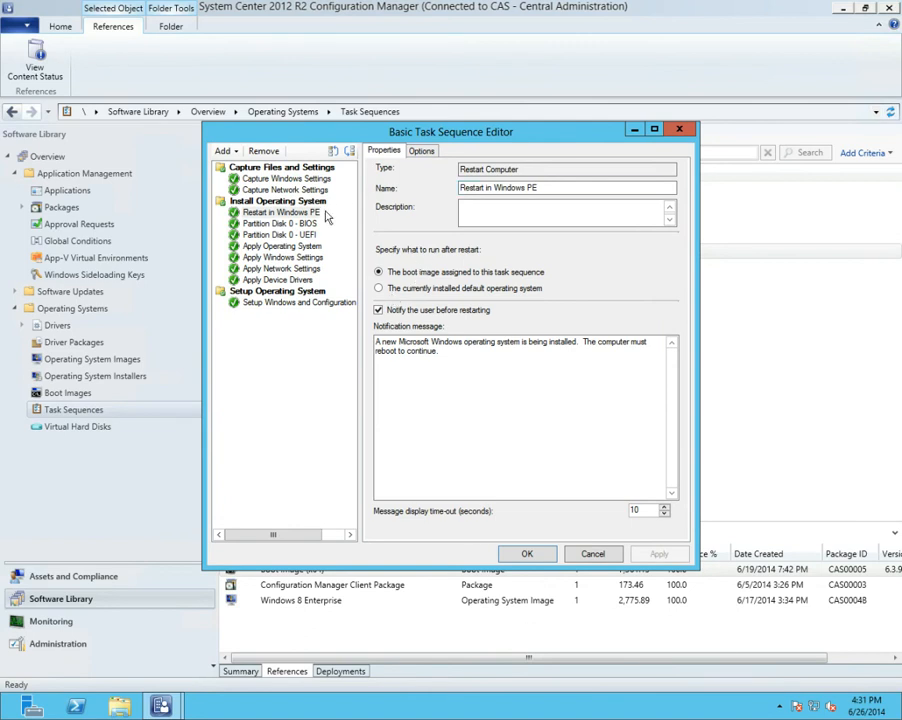
Compare the disk type and volume layout of the Partition Disk 0 - BIOS and Partition Disk 0 - UEFI steps
click(287, 224)
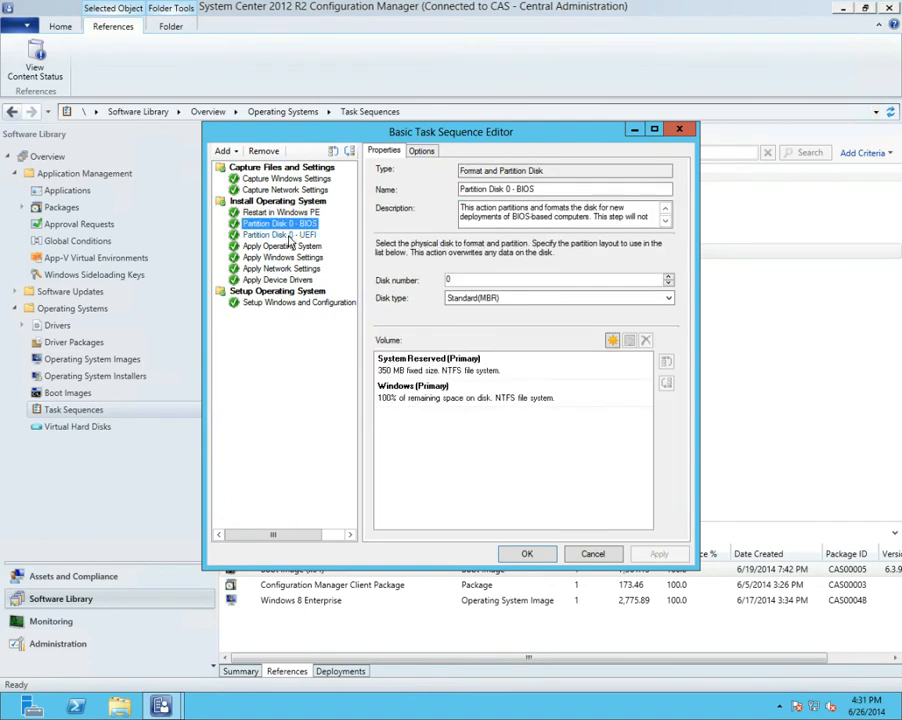
click(285, 233)
click(287, 224)
click(297, 238)
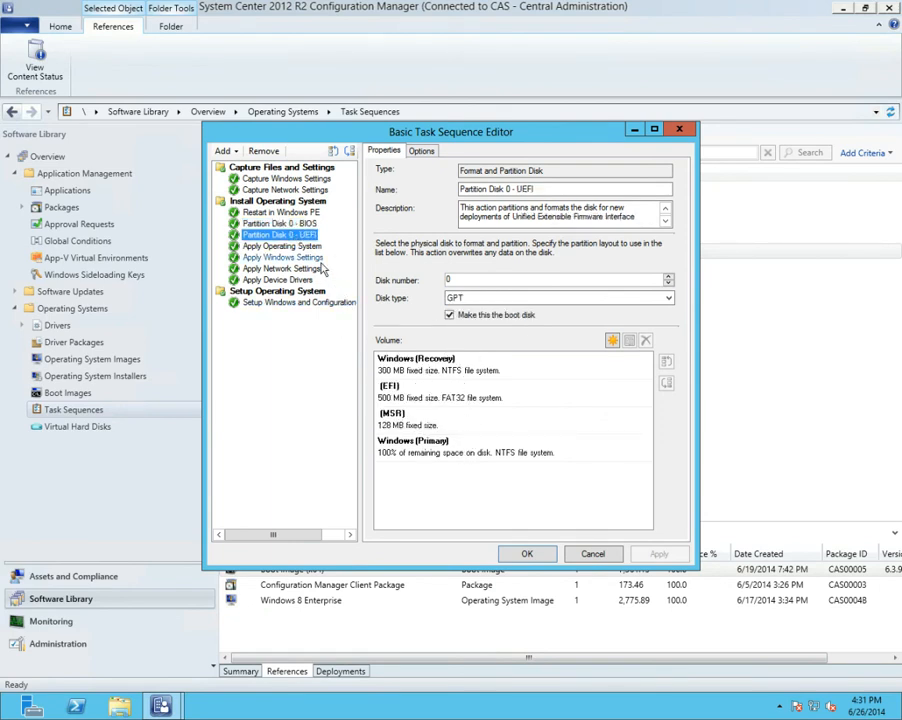
Examine the System Reserved partition's properties in the BIOS partition step, including its file system choices, and close them without changes
click(280, 223)
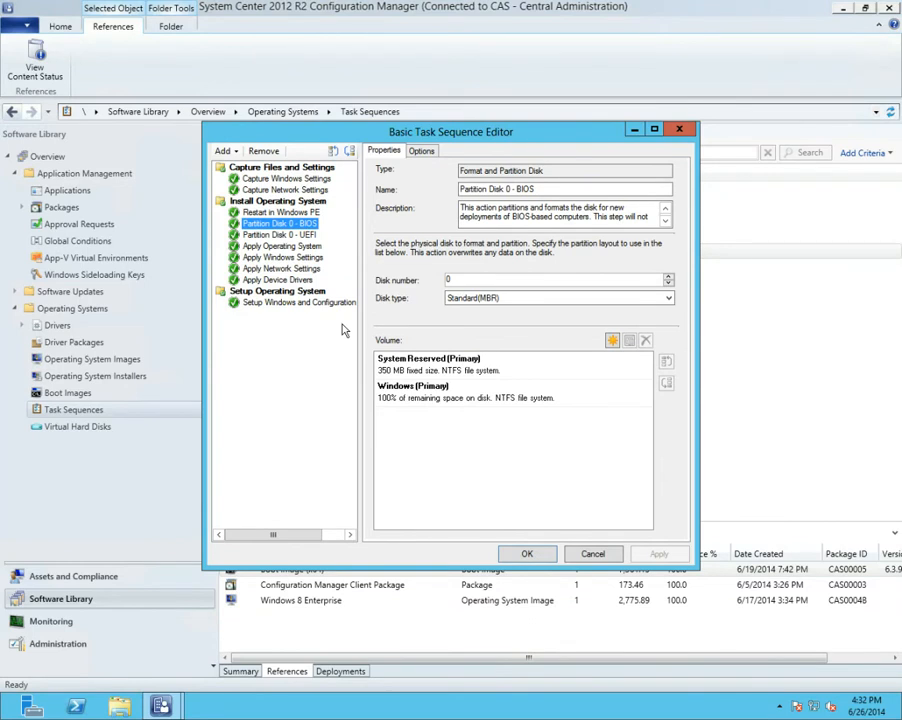
click(412, 364)
double_click(495, 372)
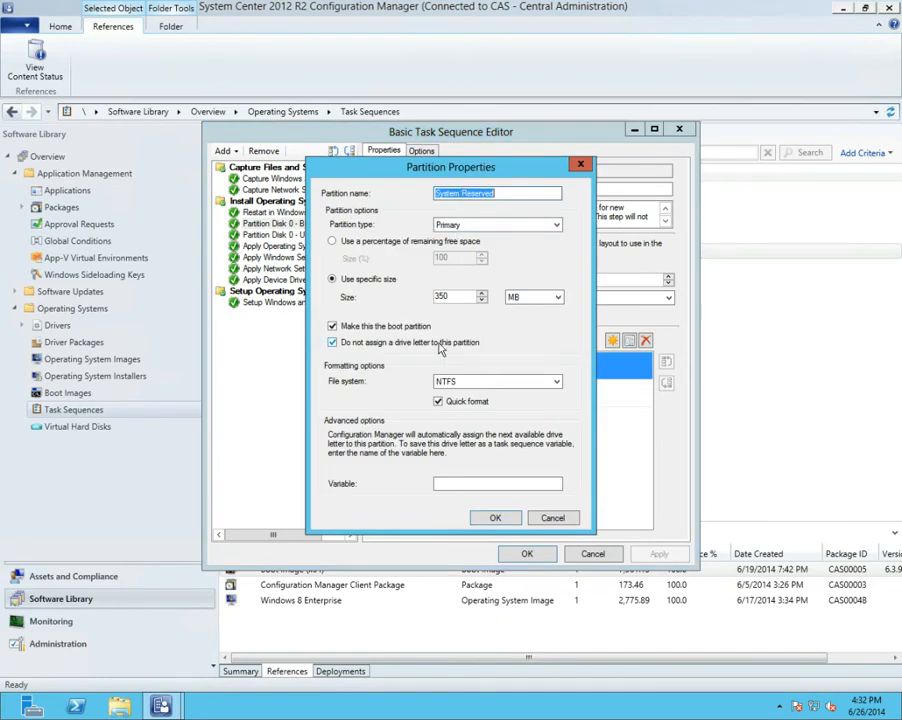
click(441, 383)
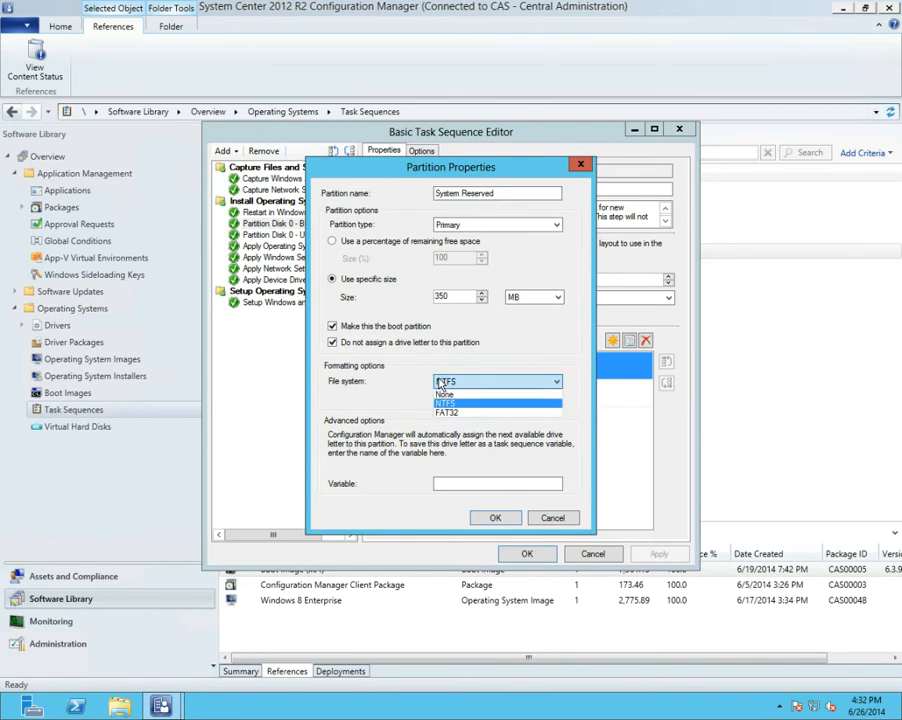
click(441, 383)
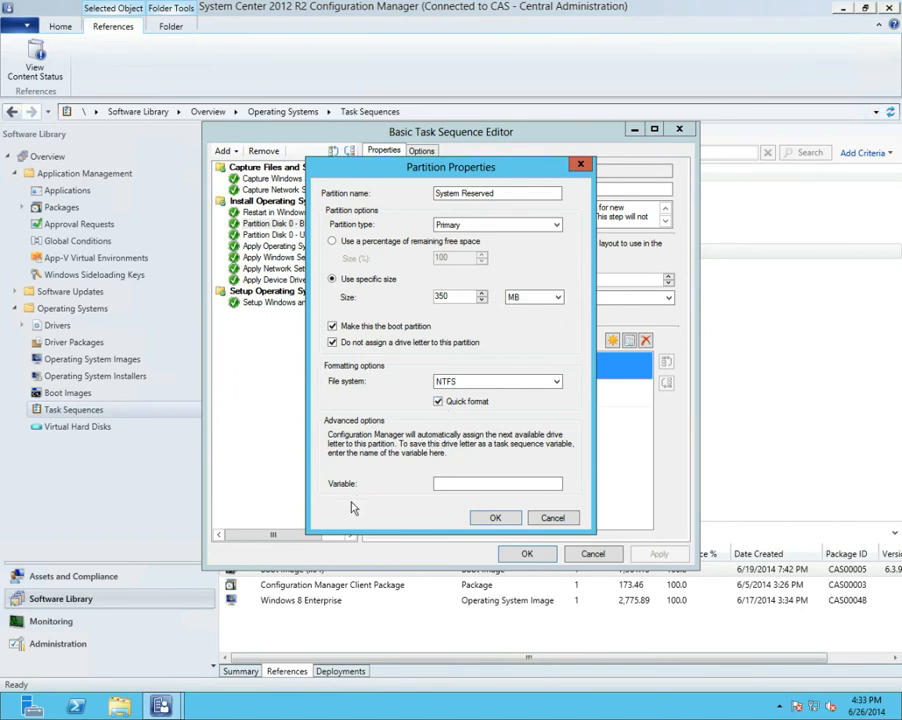
click(452, 486)
click(553, 518)
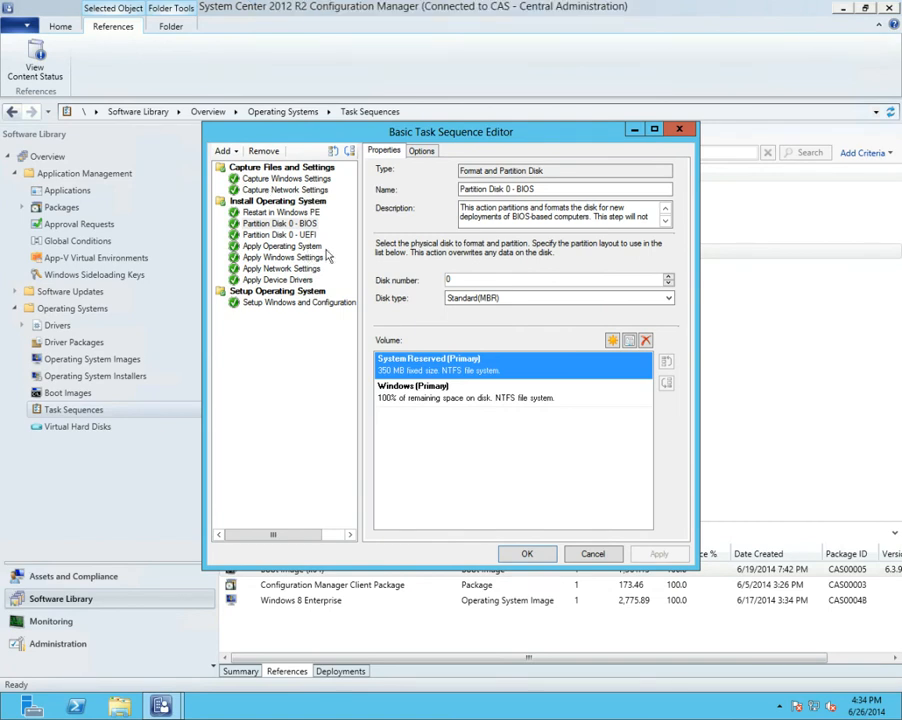
Examine the image choices of the Apply Operating System step and review the volumes in the BIOS and UEFI partition steps
click(279, 234)
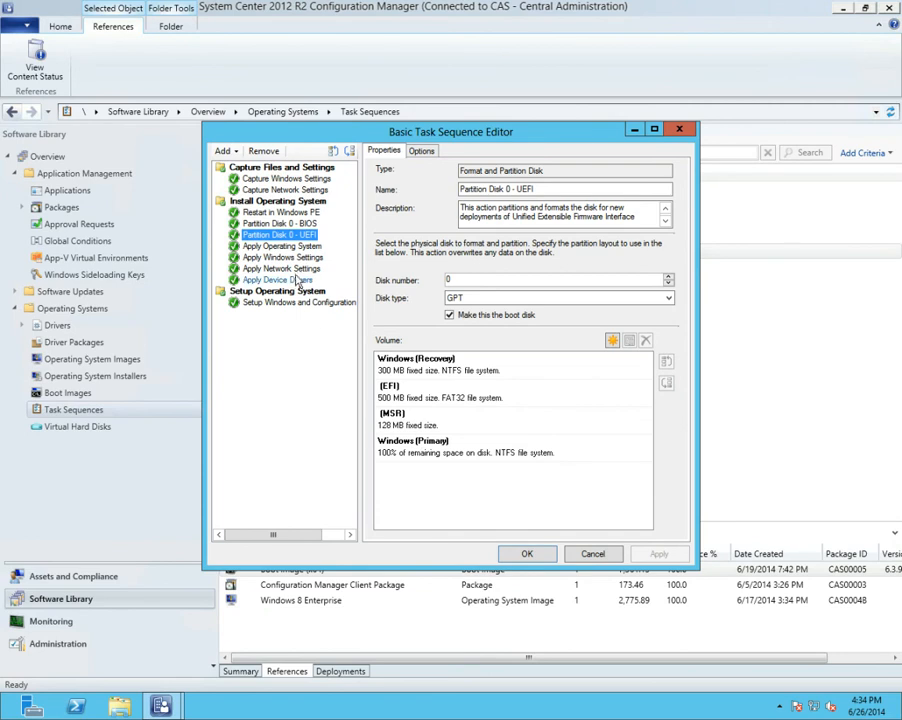
click(295, 247)
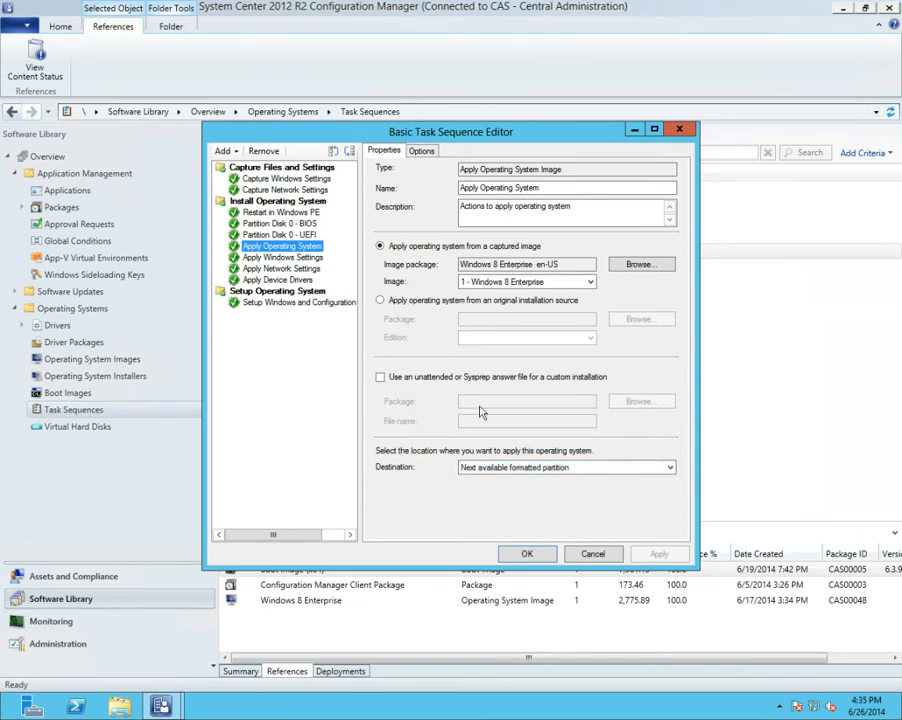
click(592, 285)
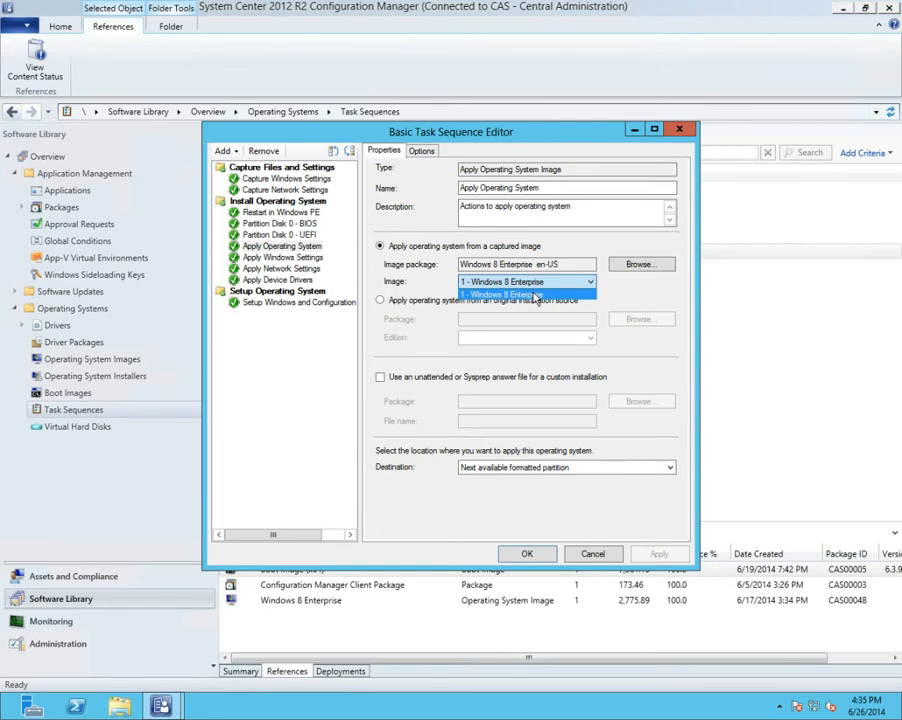
click(290, 224)
click(290, 224)
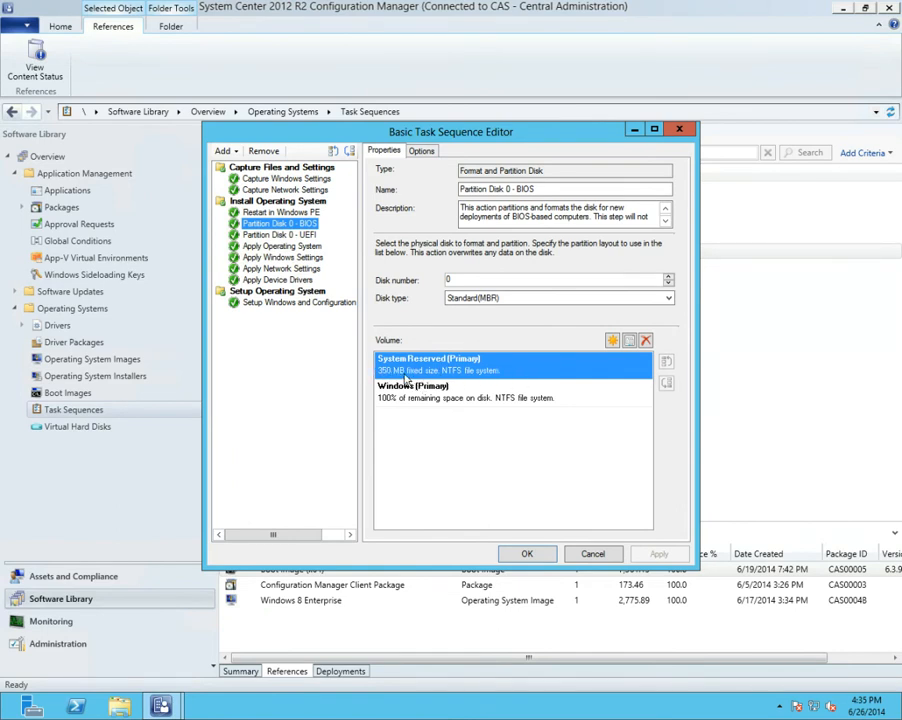
click(291, 235)
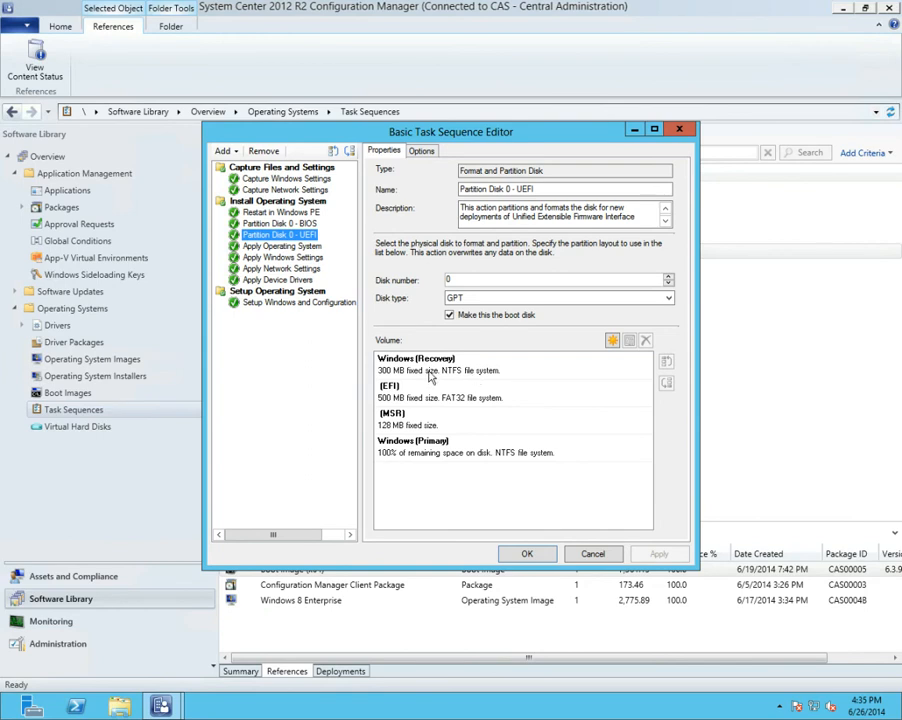
Set the Apply Operating System step's destination to a specific disk and partition, using disk 0 and partition 2
click(318, 246)
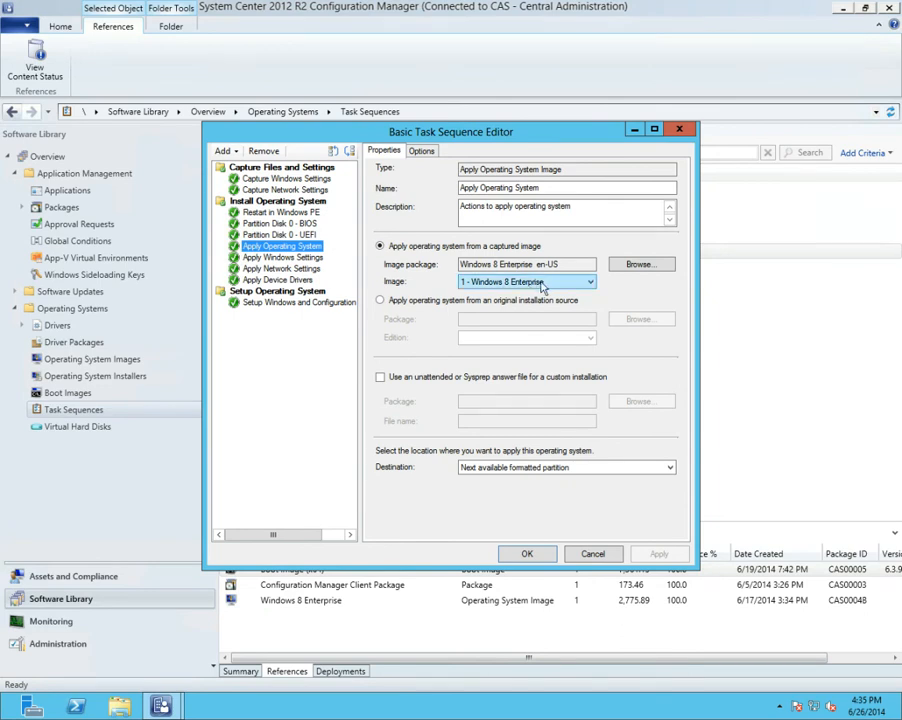
click(562, 469)
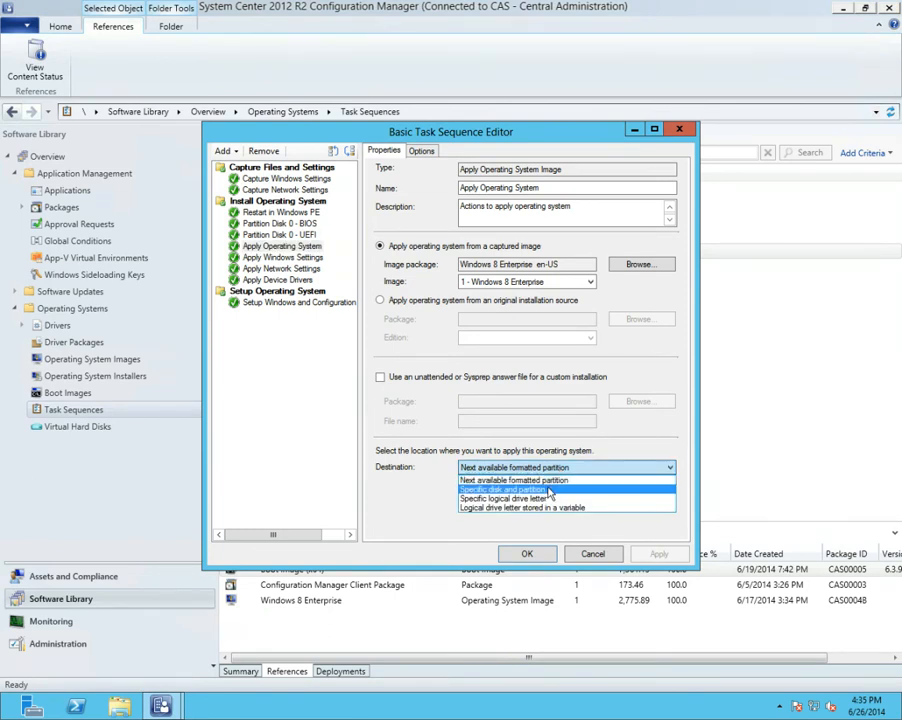
click(540, 489)
click(527, 486)
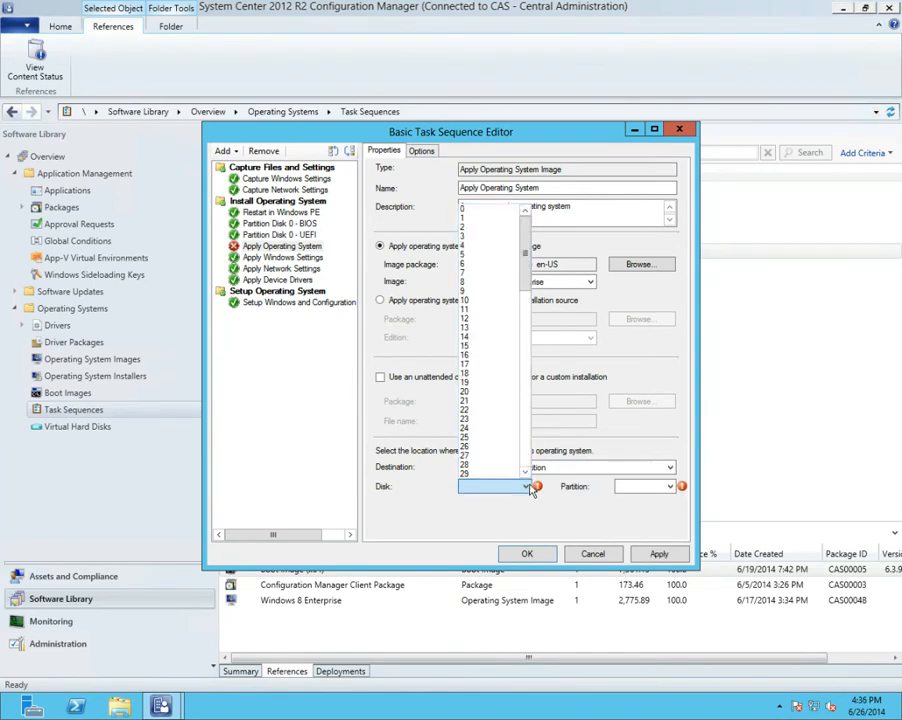
click(462, 210)
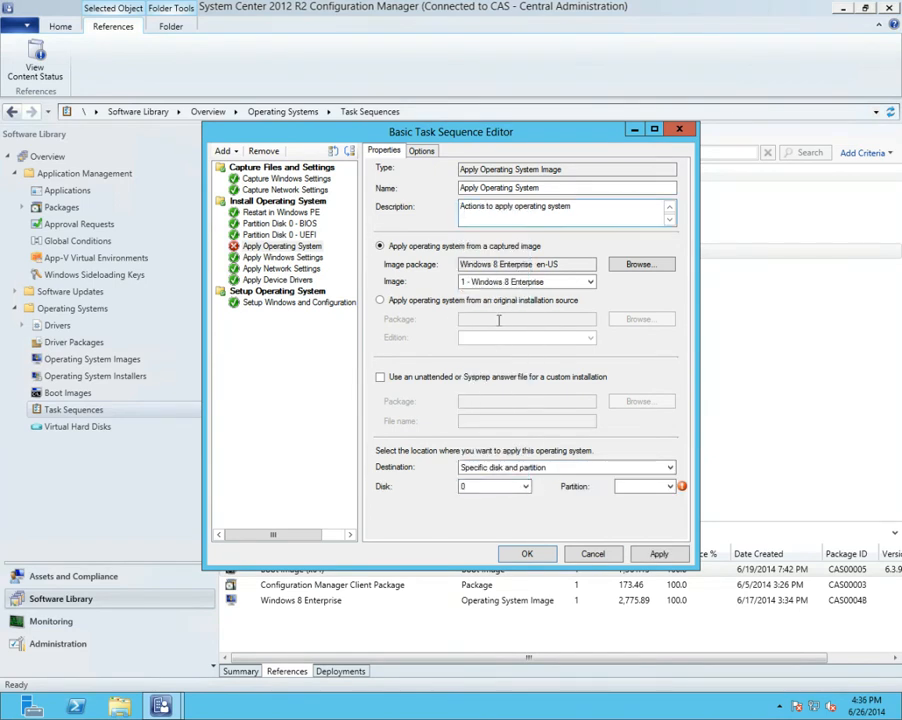
click(669, 489)
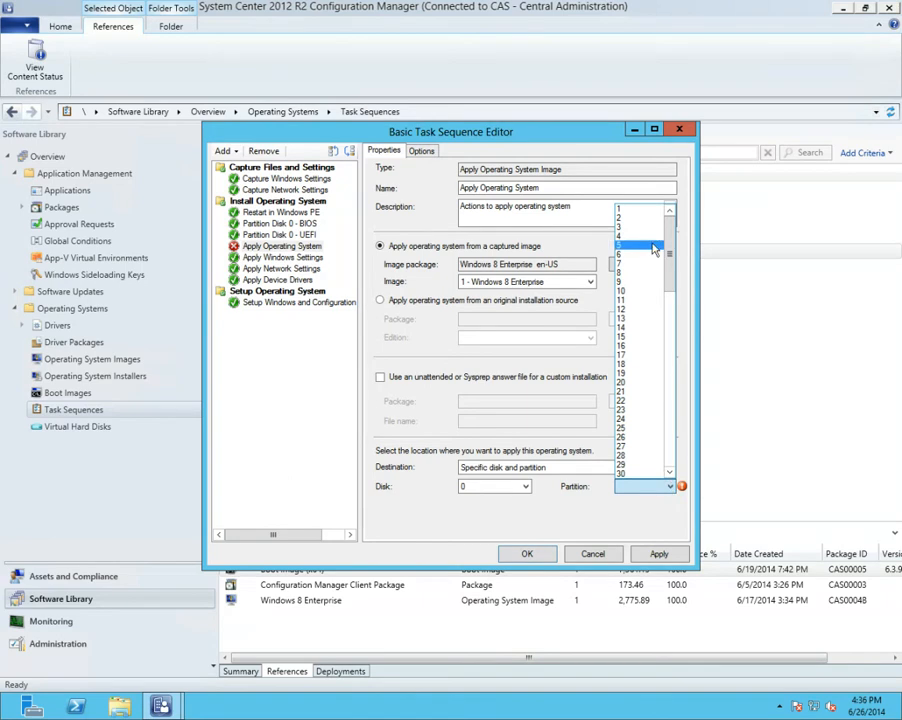
click(630, 218)
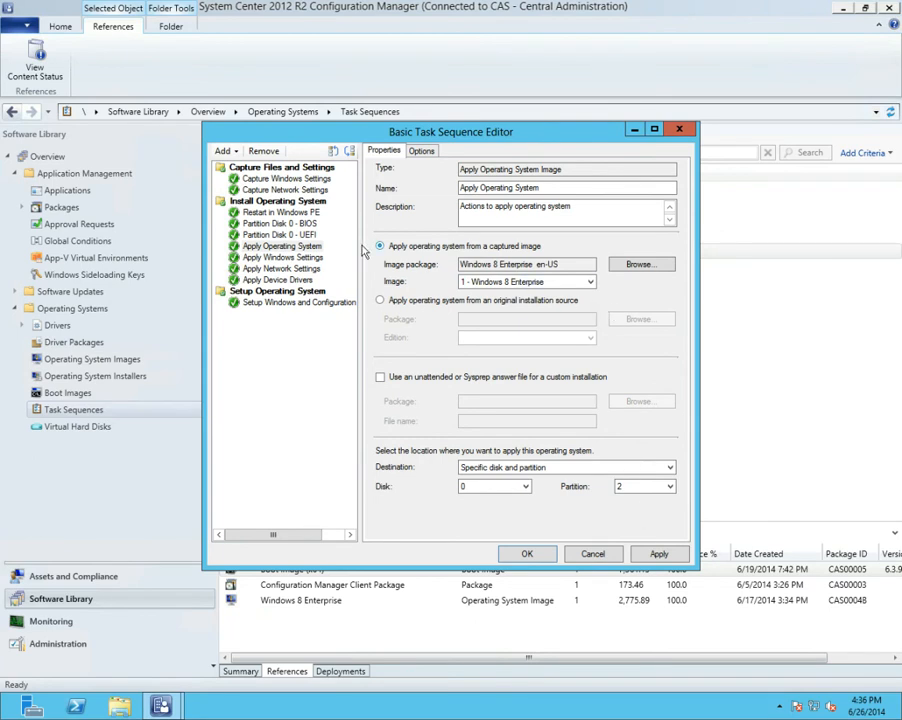
Examine the settings of the Apply Windows Settings, Apply Network Settings and Apply Device Drivers steps
click(314, 258)
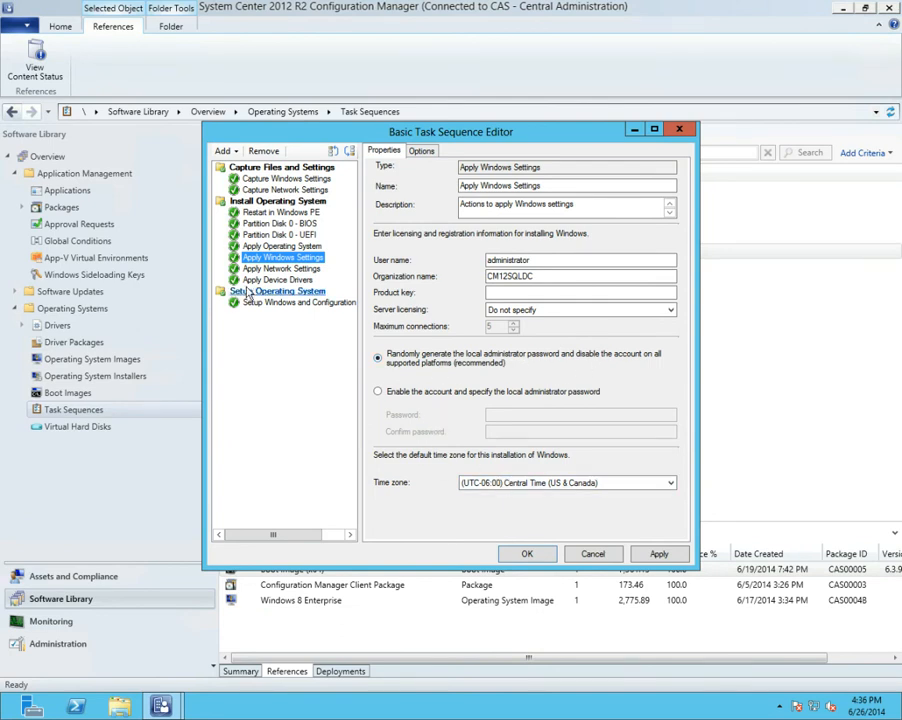
click(275, 270)
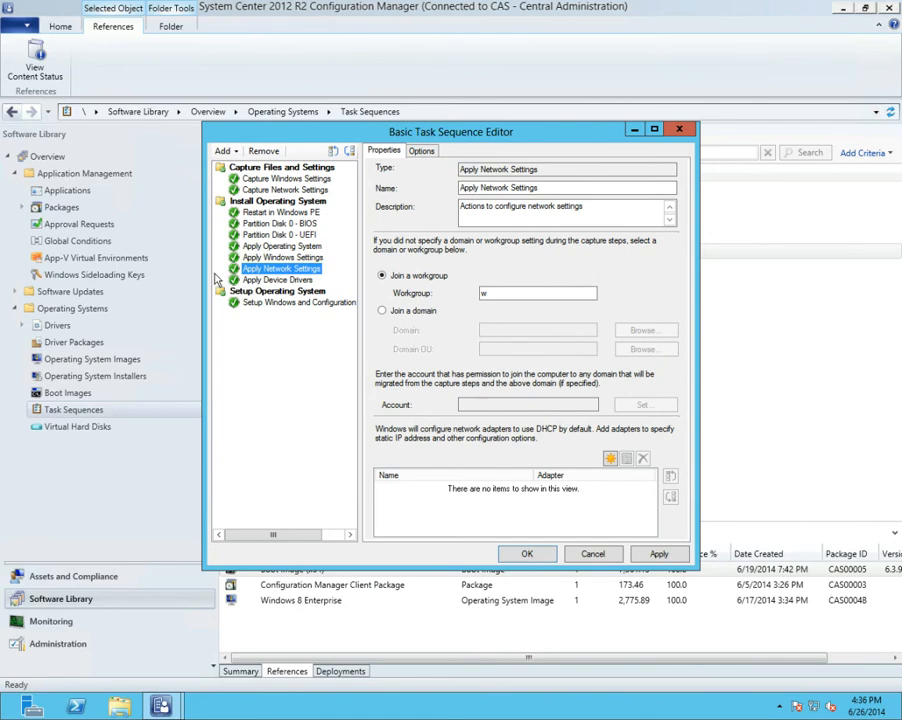
key(Down)
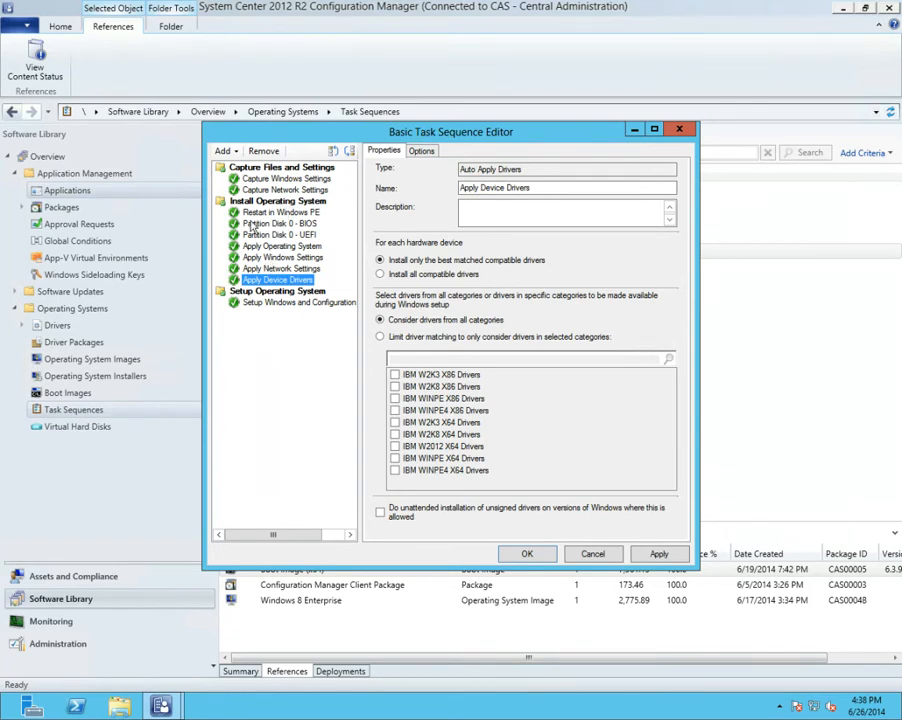
Review the order from Restart in Windows PE and Partition Disk 0 - BIOS to Apply Device Drivers and the Setup Windows and Configuration Manager step
click(281, 212)
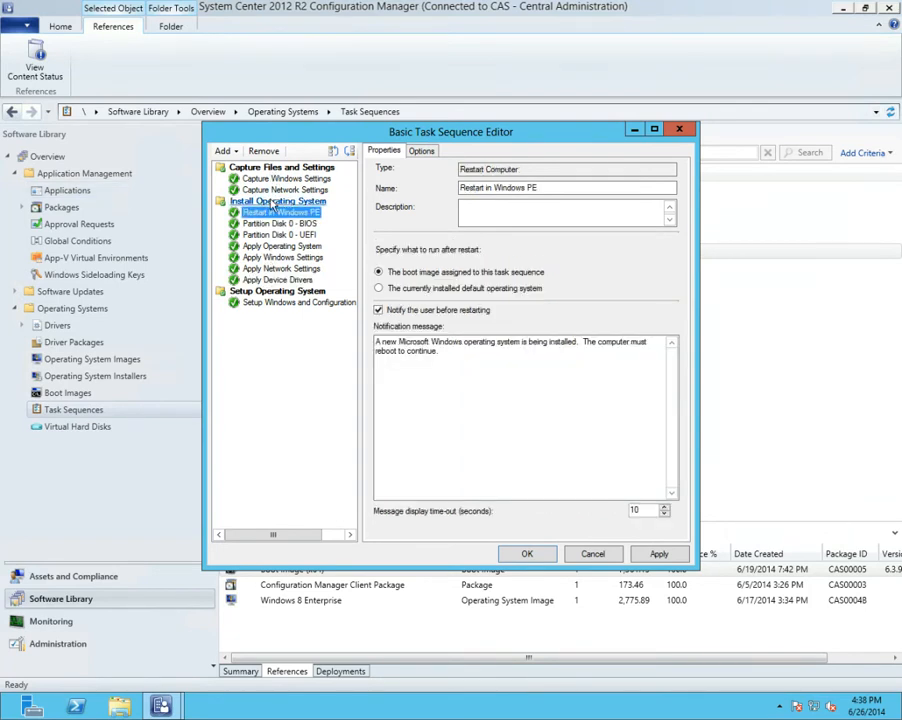
click(278, 224)
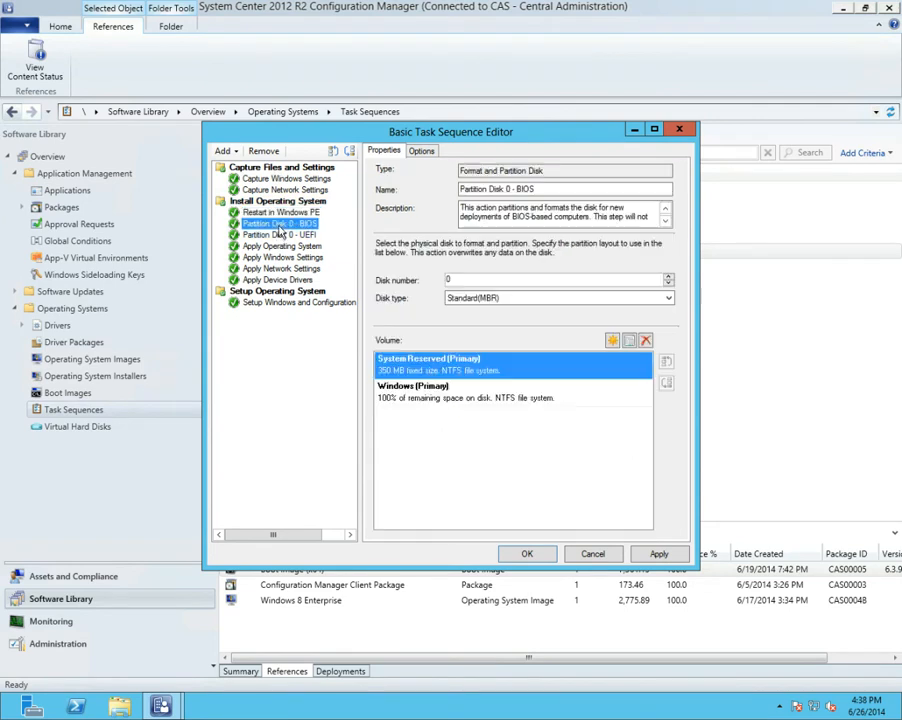
click(285, 280)
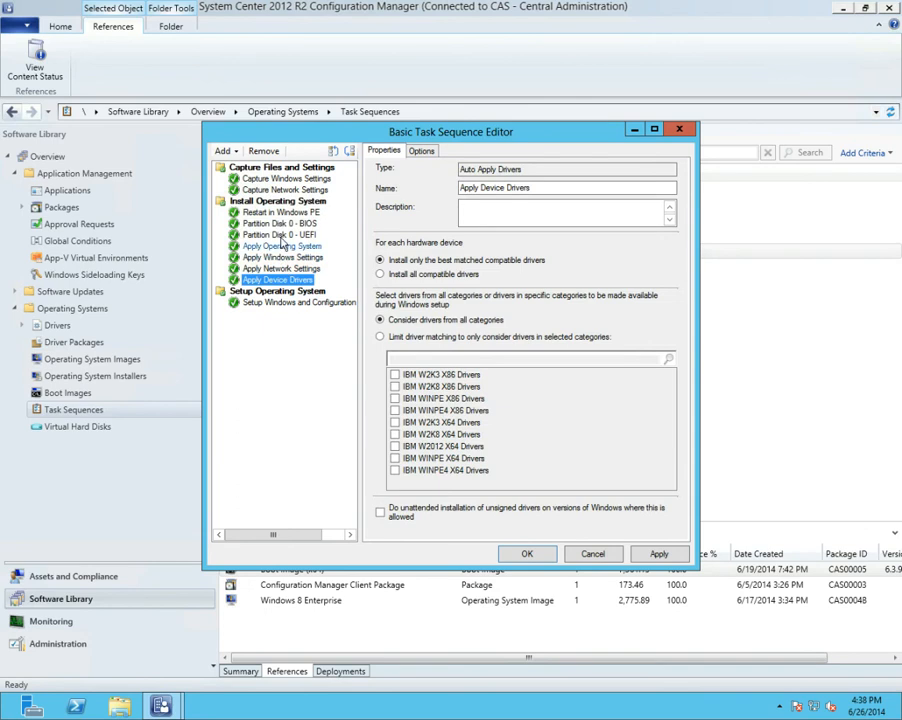
click(281, 225)
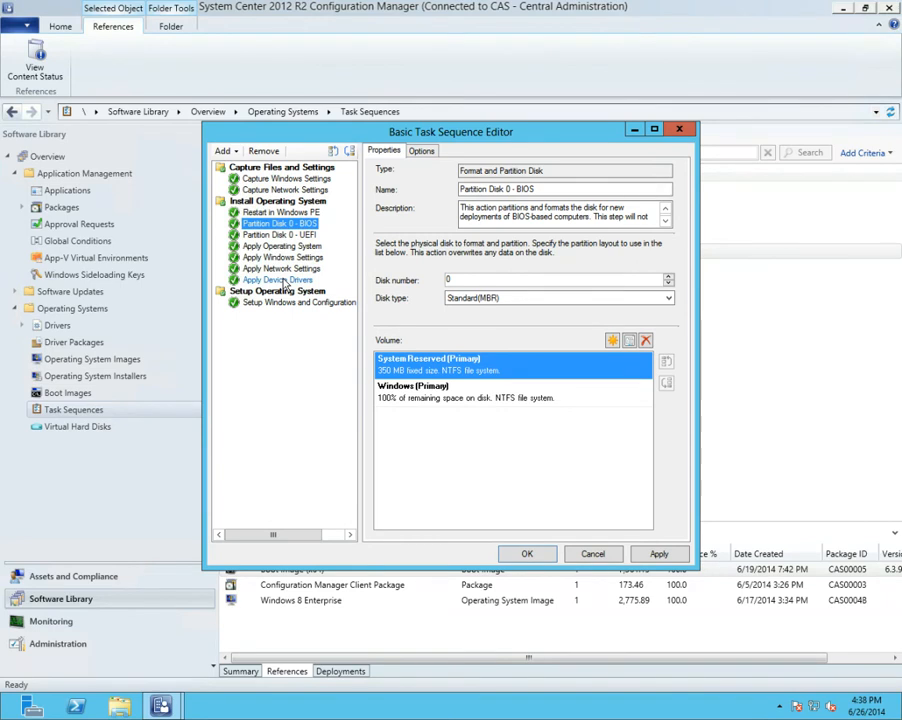
click(282, 213)
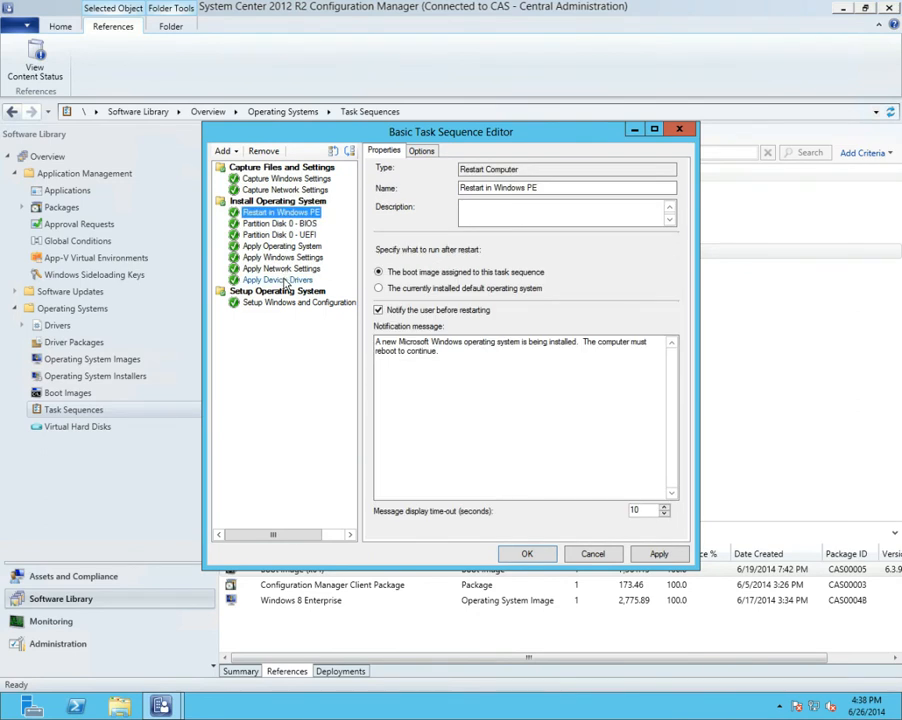
click(279, 224)
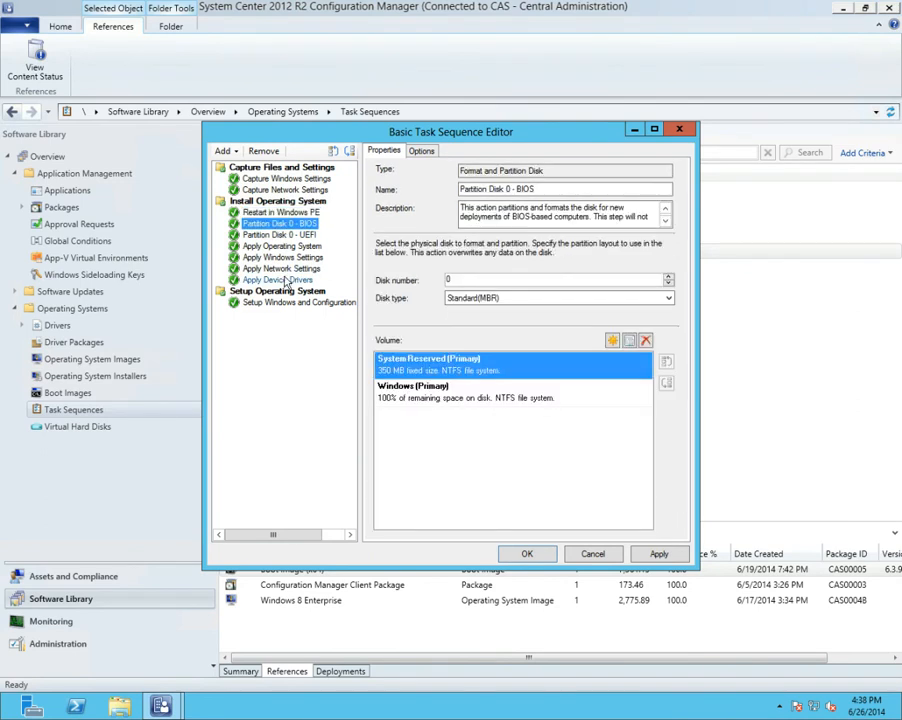
click(286, 281)
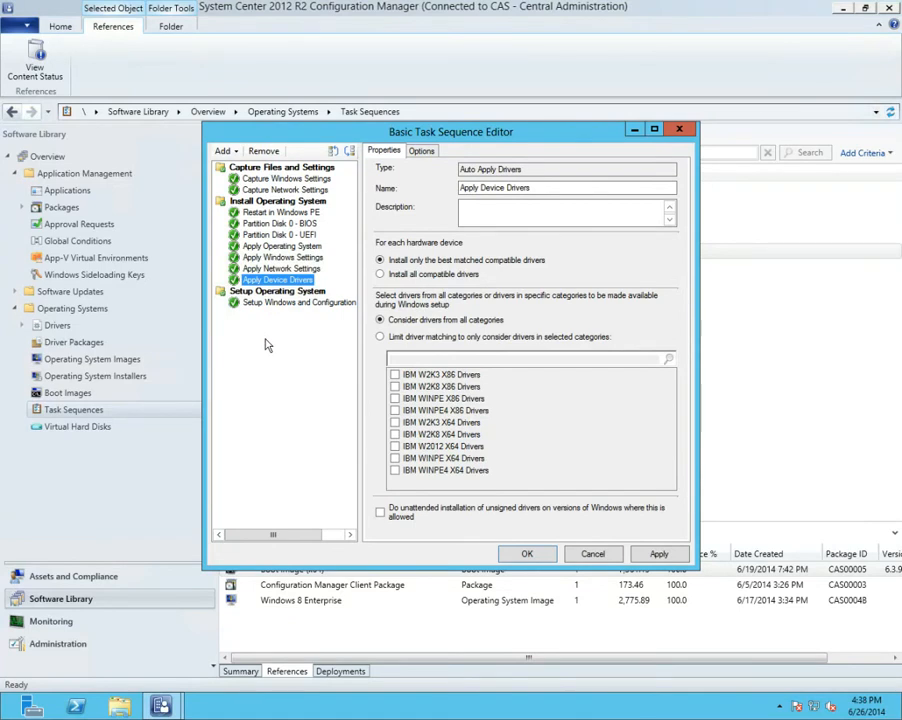
click(287, 302)
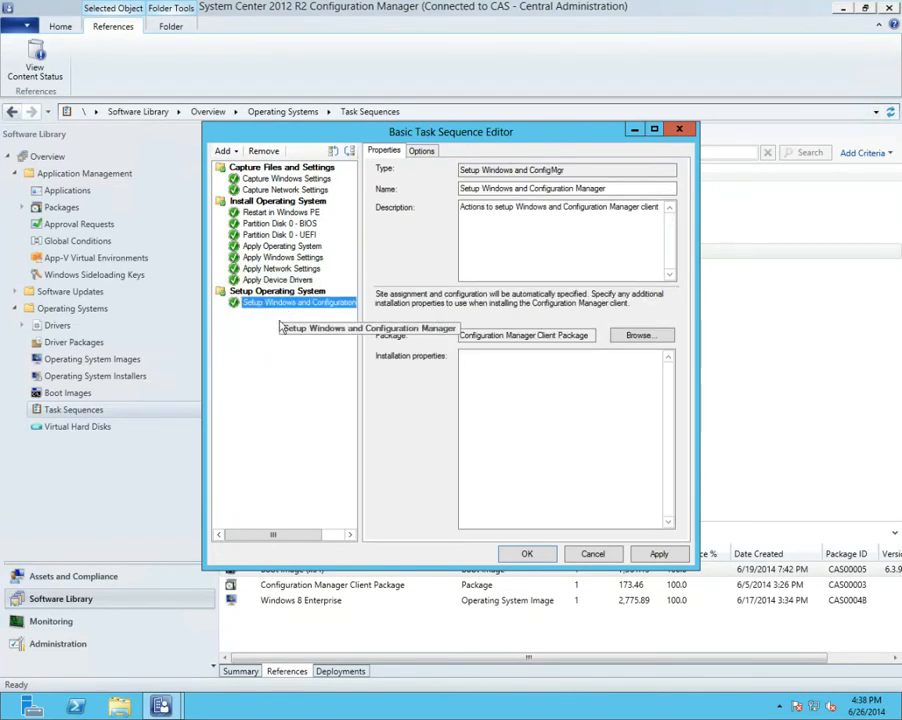
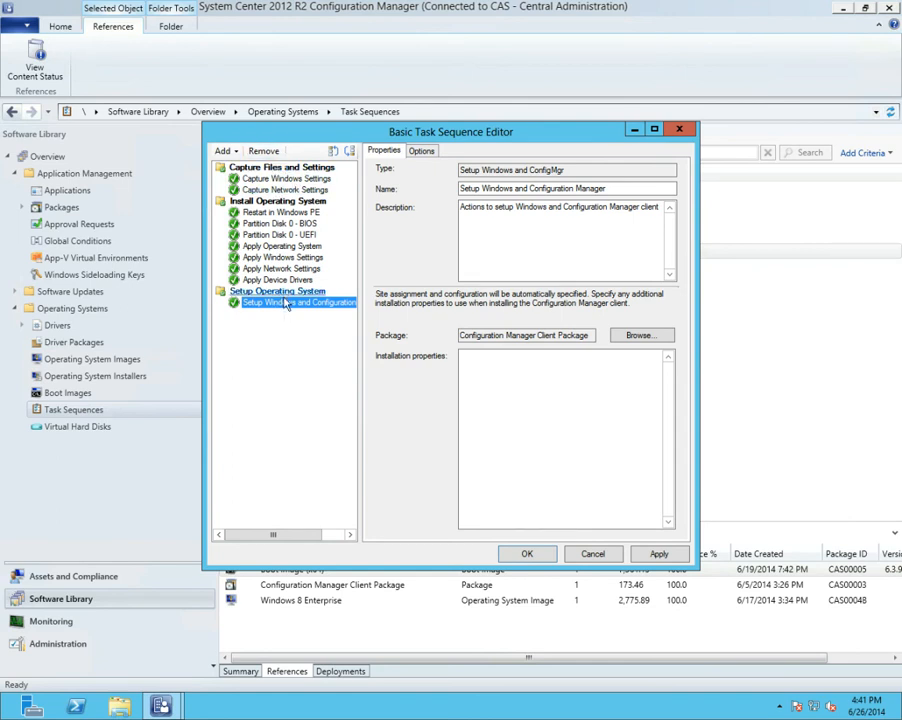
Review the Install Operating System and Setup Operating System groups and examine the condition types available for the Setup Operating System group
click(226, 151)
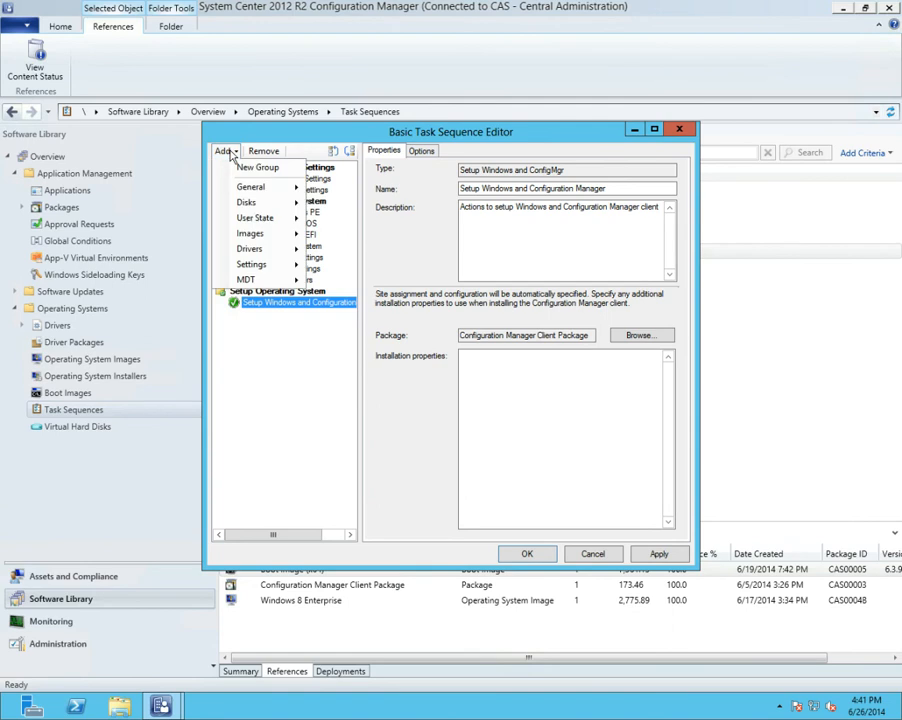
click(312, 168)
click(301, 201)
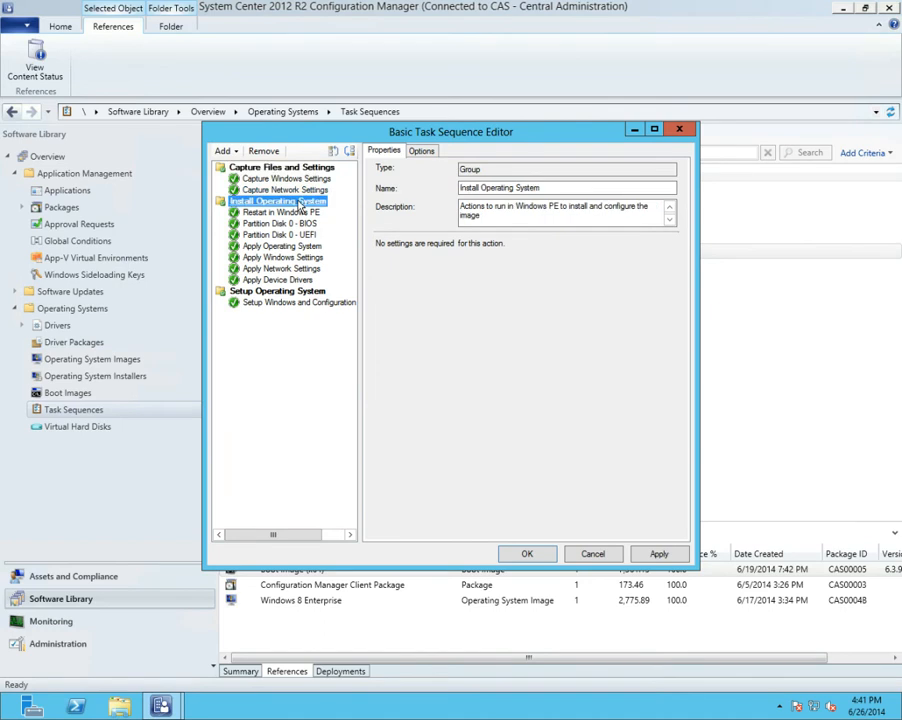
click(295, 291)
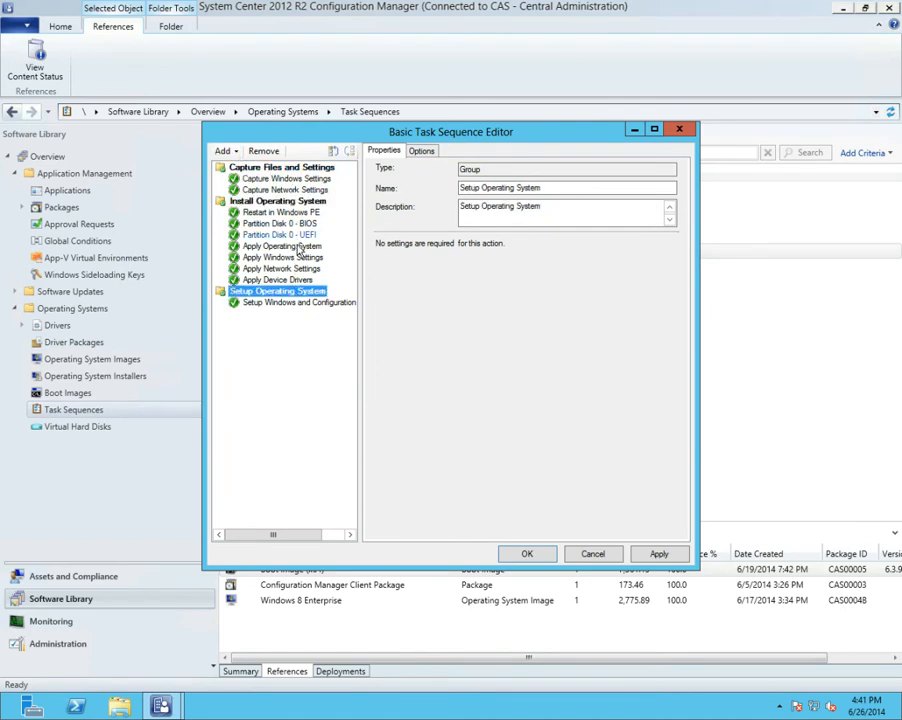
click(422, 151)
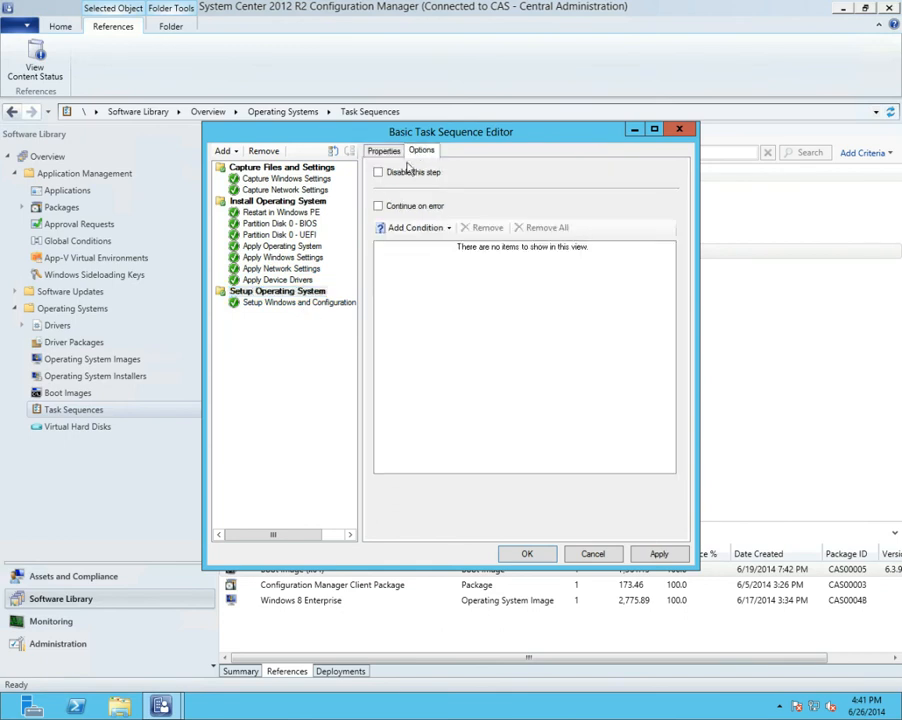
click(396, 229)
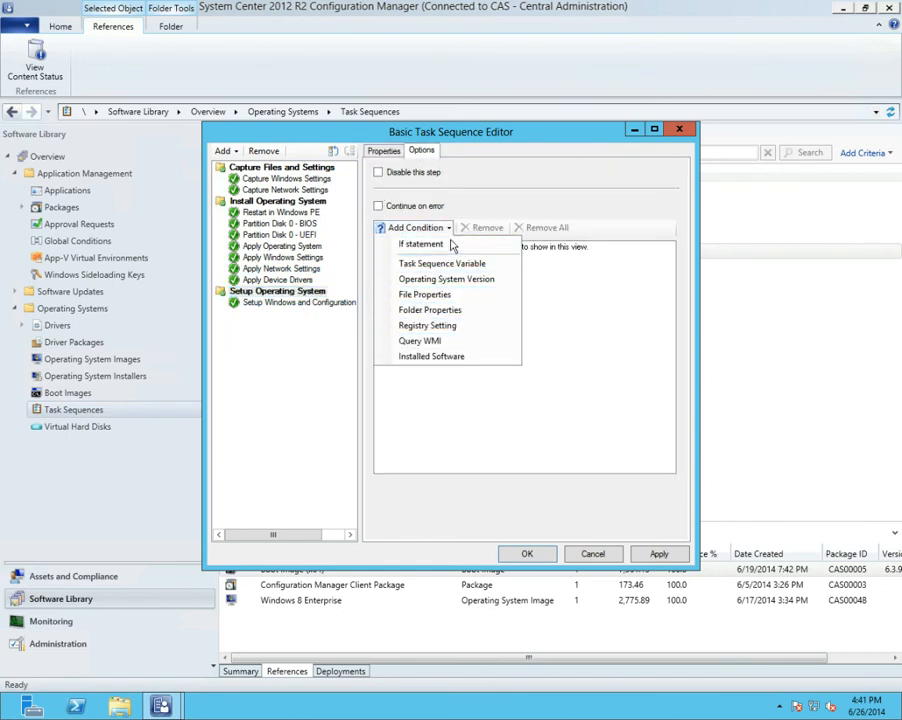
click(558, 290)
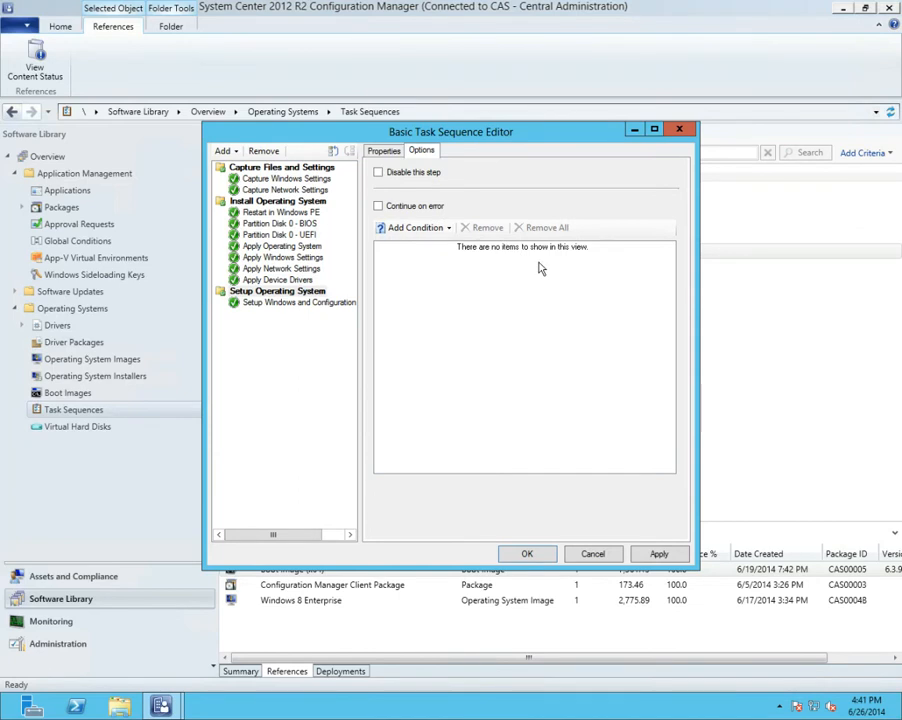
click(395, 229)
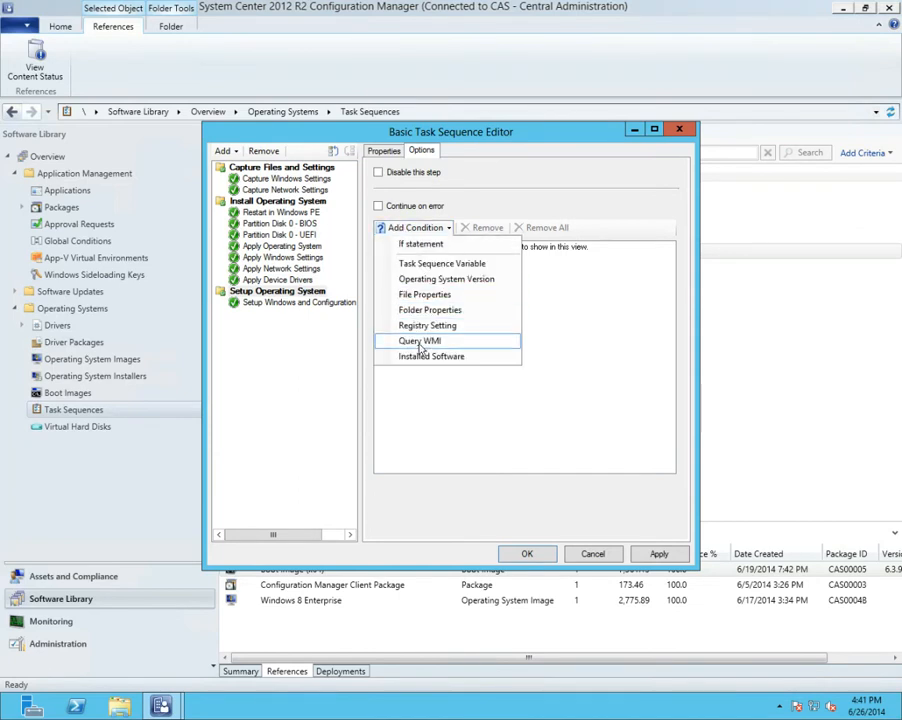
click(536, 345)
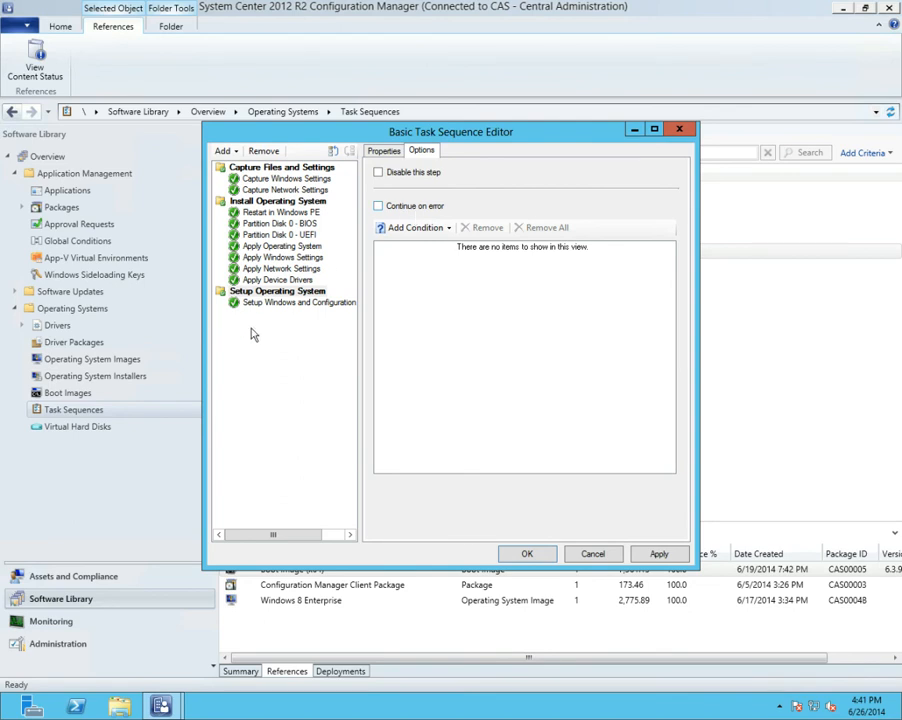
Add a Run Command Line step at the start of the Setup Operating System group with the command line "cmd.exe /c"
click(236, 152)
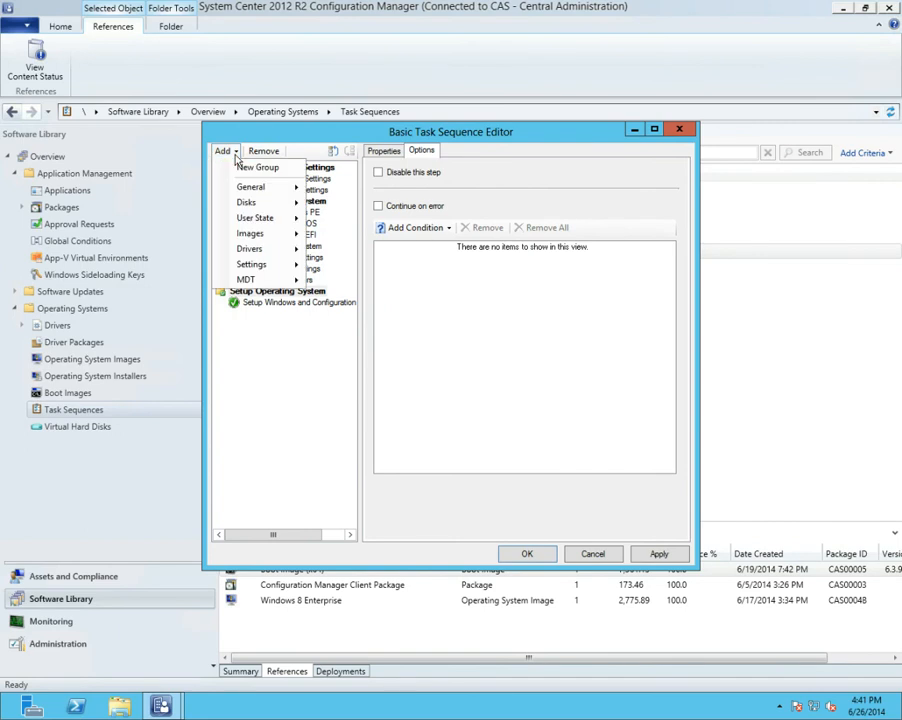
mouse_move(247, 188)
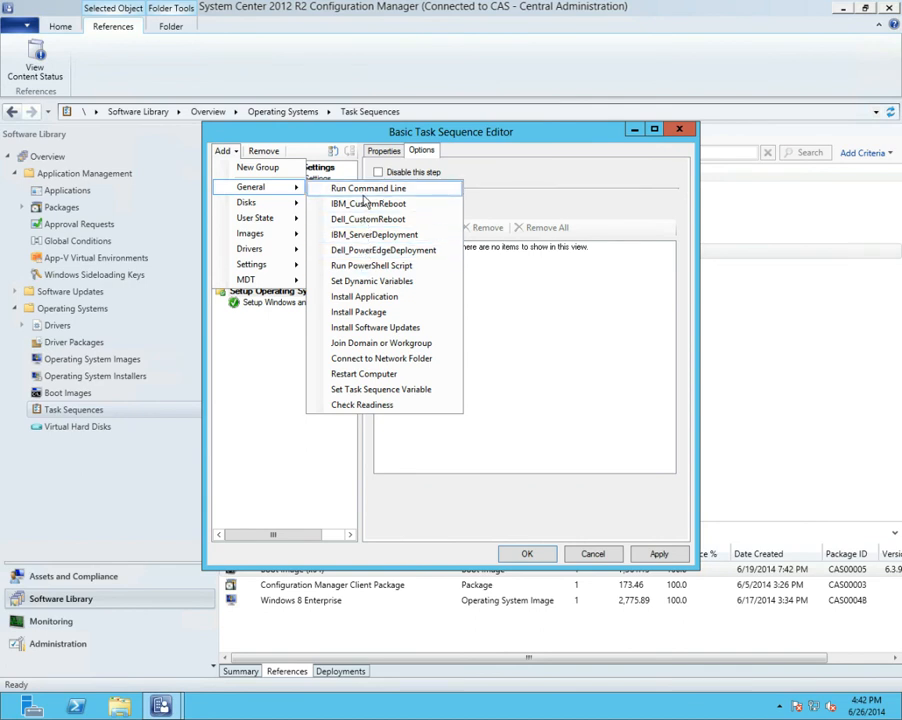
click(364, 195)
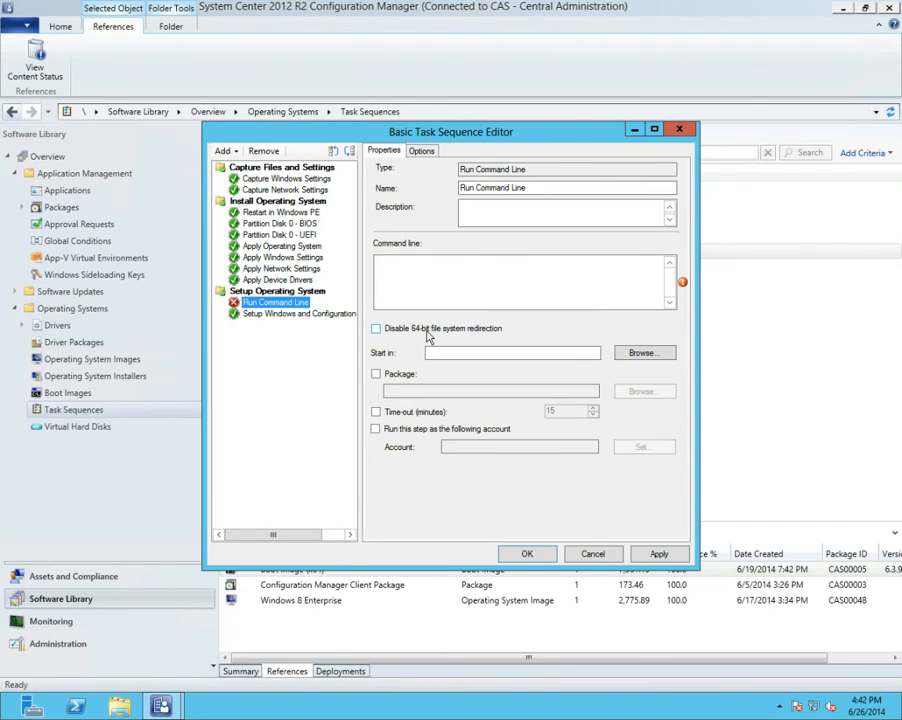
click(481, 277)
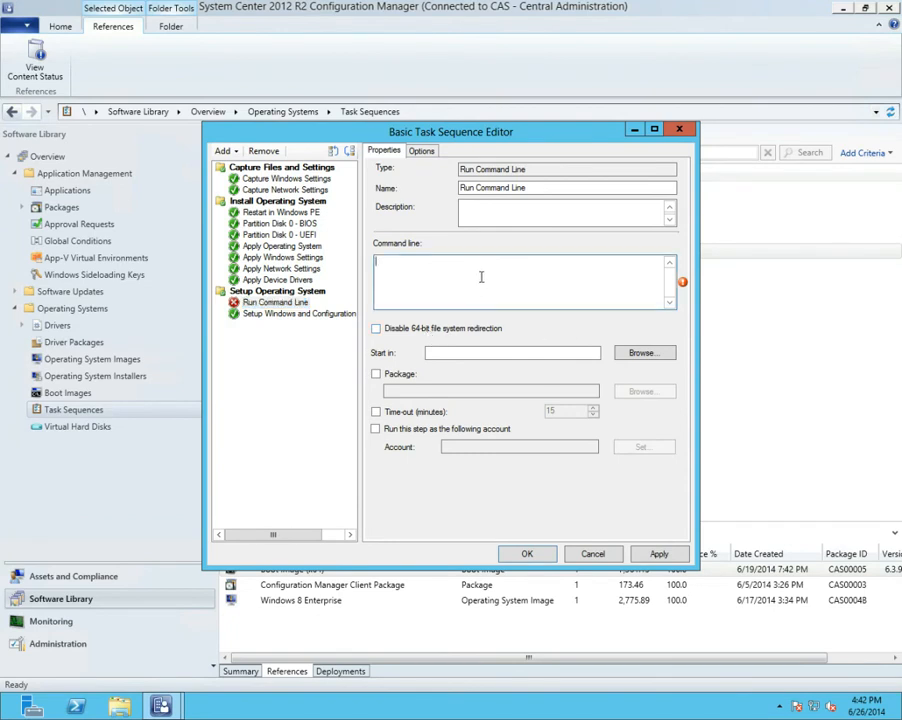
text(cmd.exe /c)
Examine the deployment packages available to the Run Command Line step without assigning one
click(376, 375)
click(645, 396)
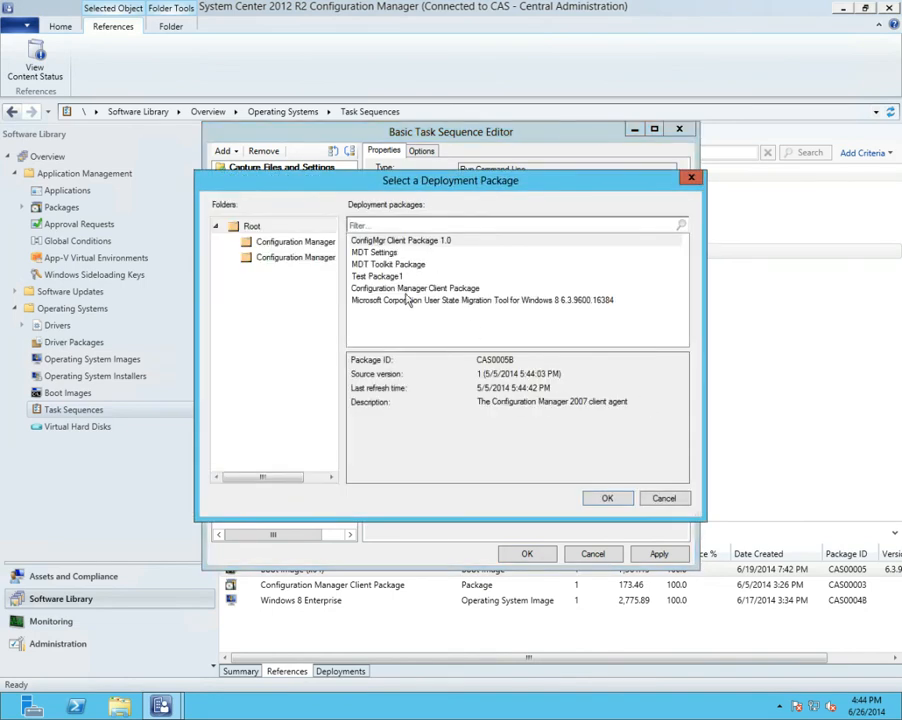
click(665, 498)
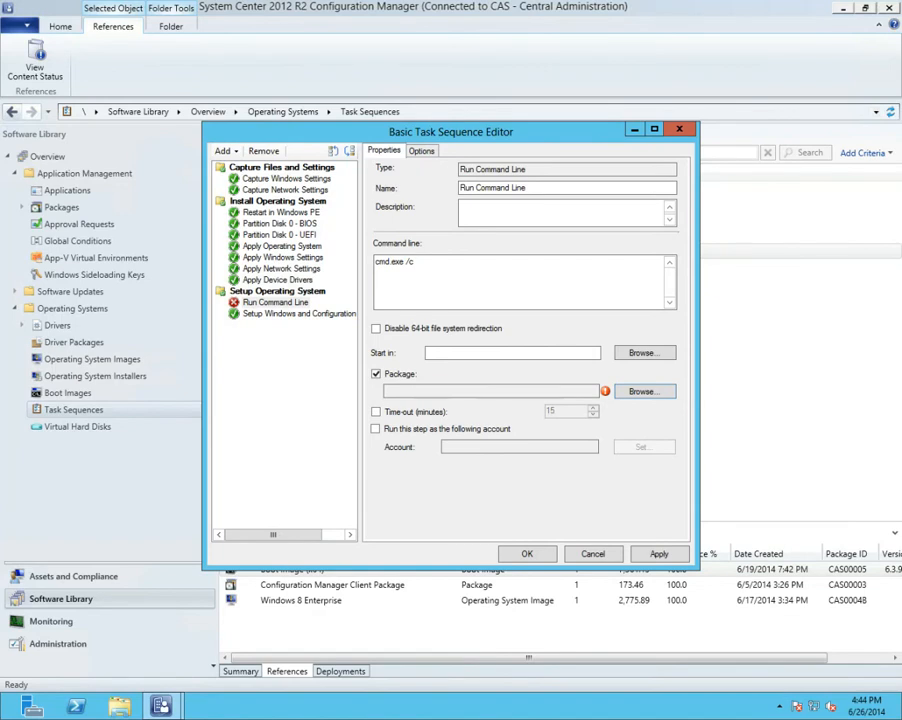
click(376, 373)
click(376, 373)
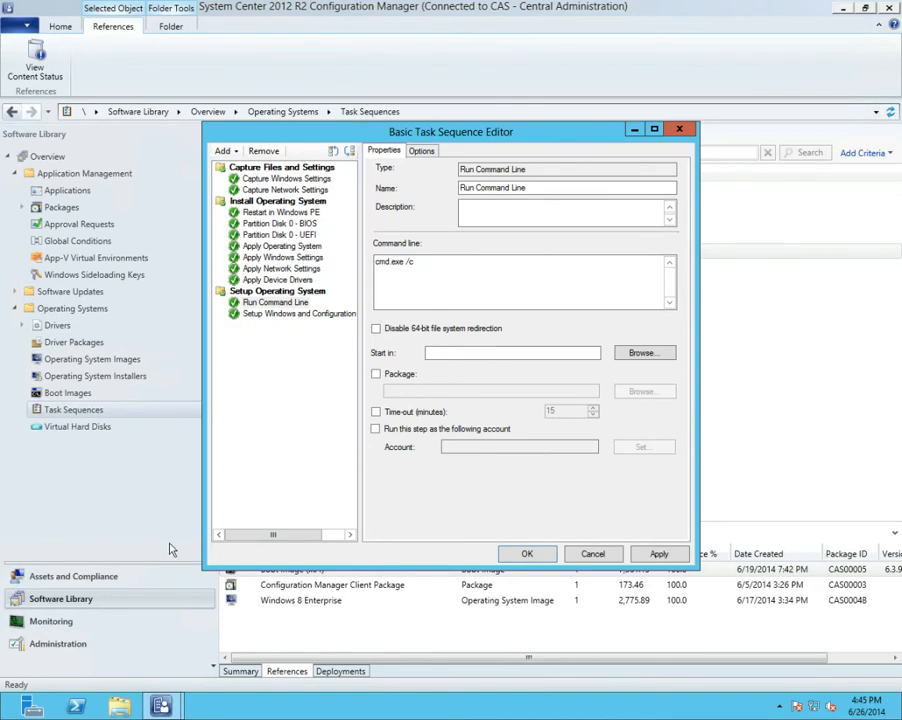
Examine the Network Access Account settings in the Software Distribution component of the PR1 primary site
click(87, 645)
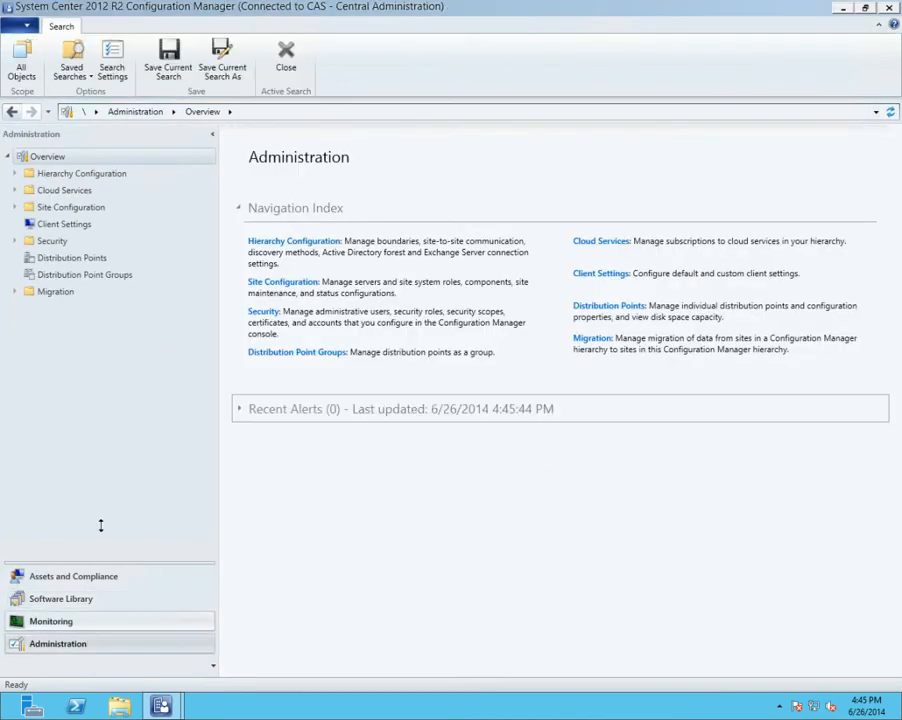
click(15, 207)
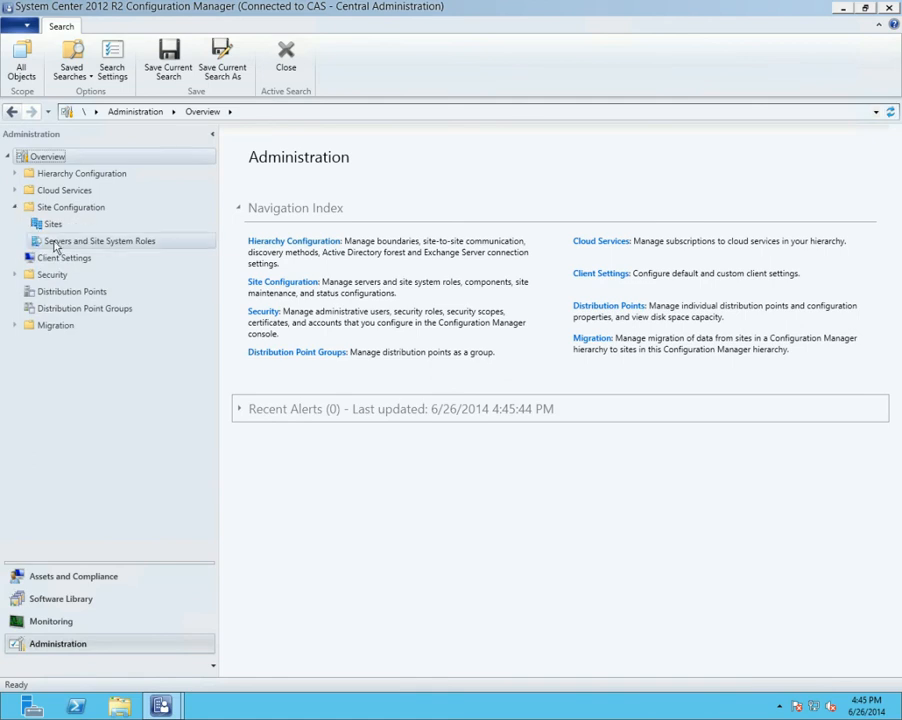
click(53, 225)
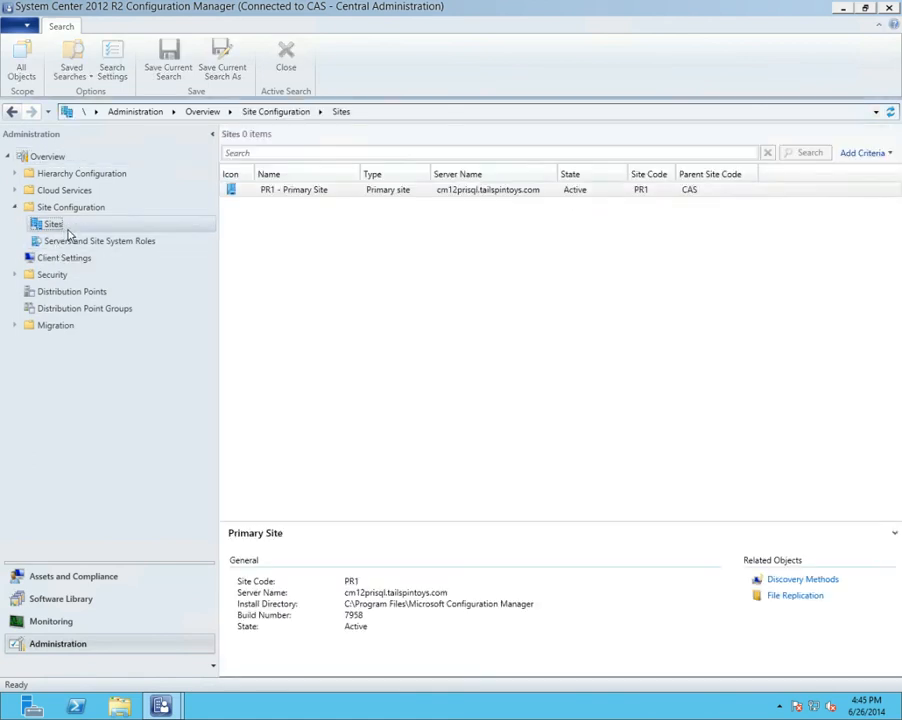
click(306, 210)
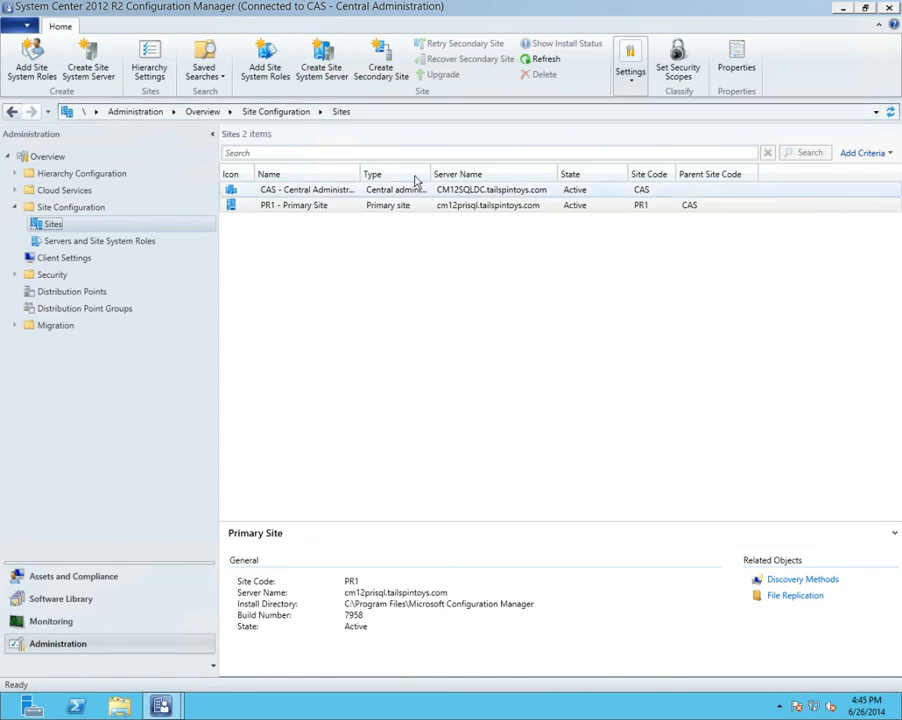
click(630, 80)
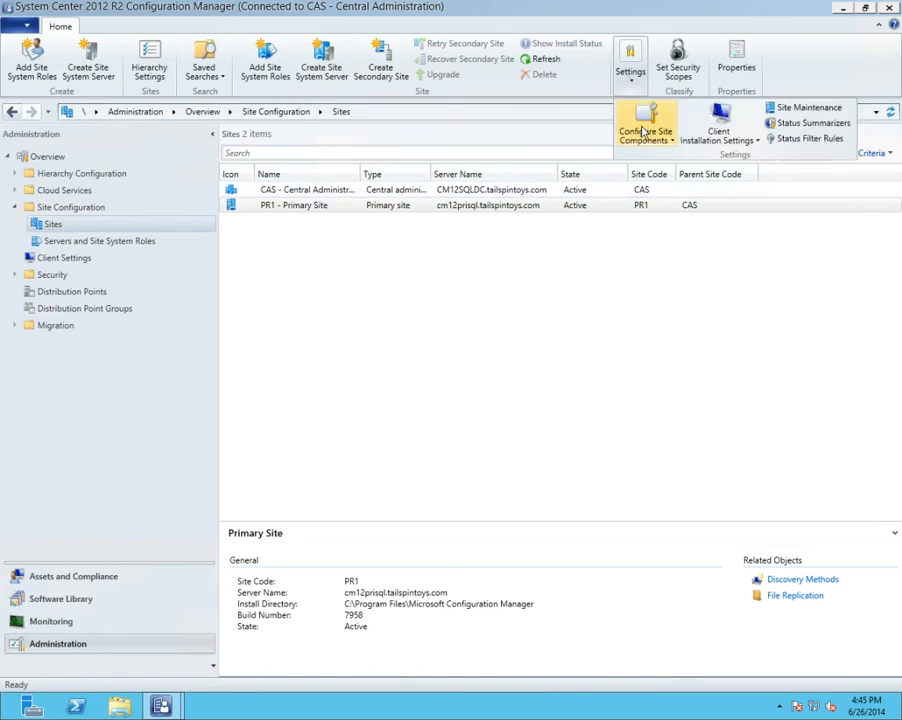
click(647, 133)
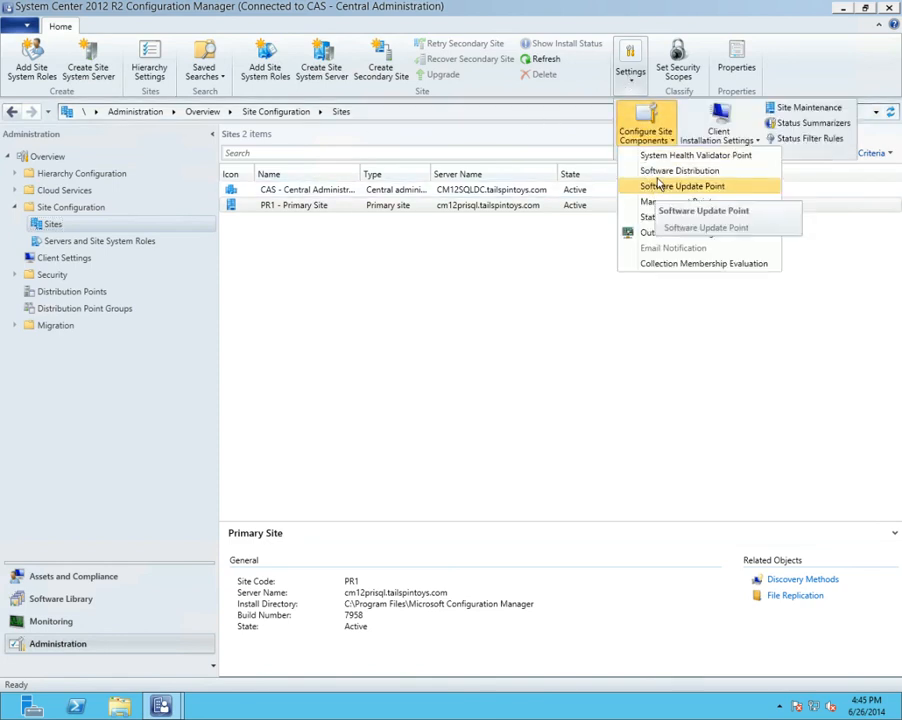
click(672, 170)
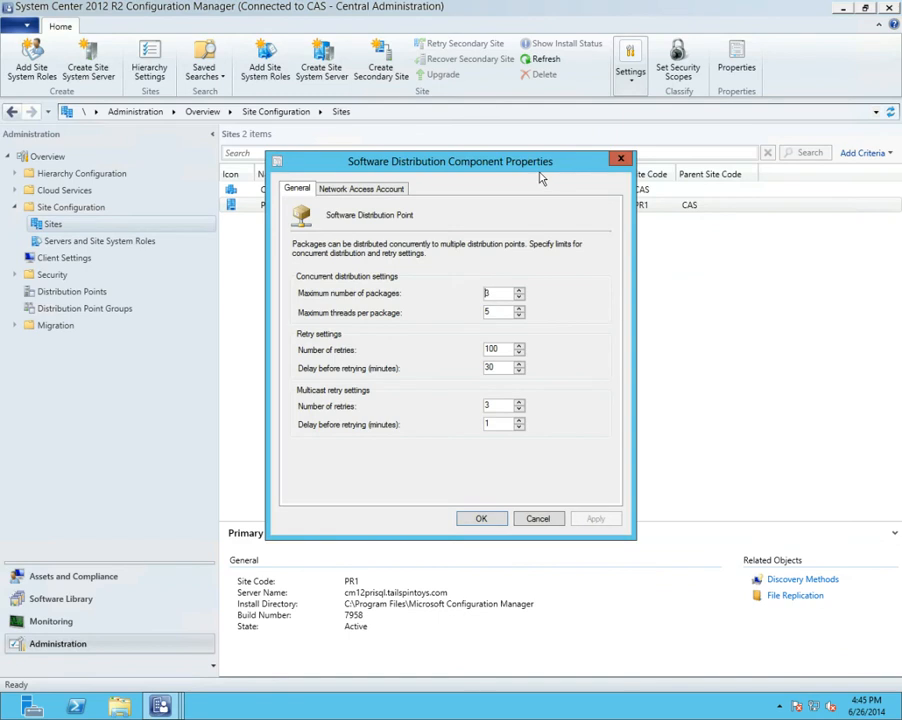
click(395, 187)
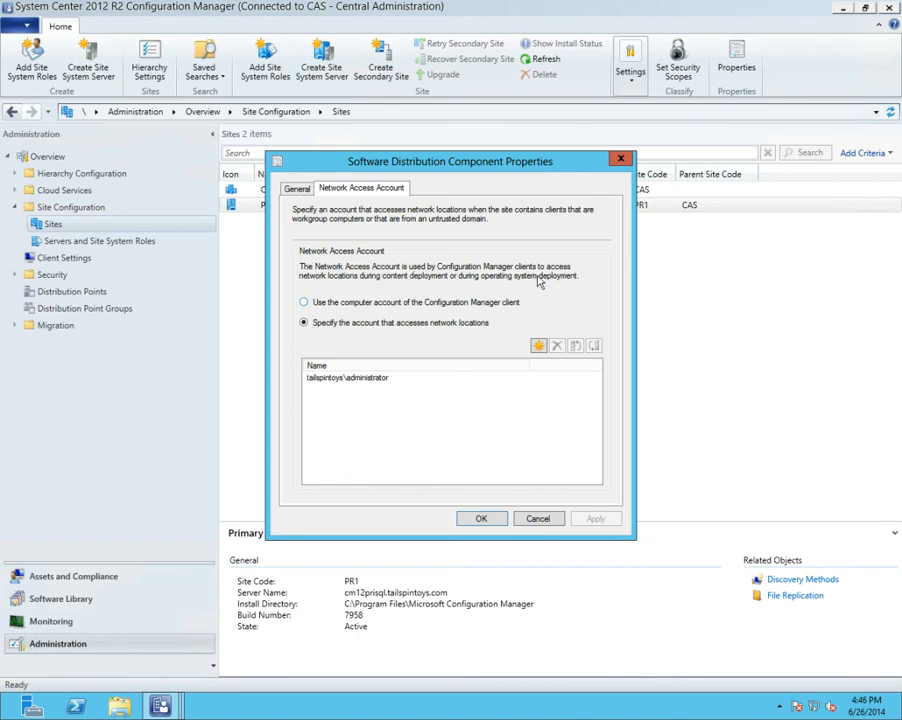
click(538, 518)
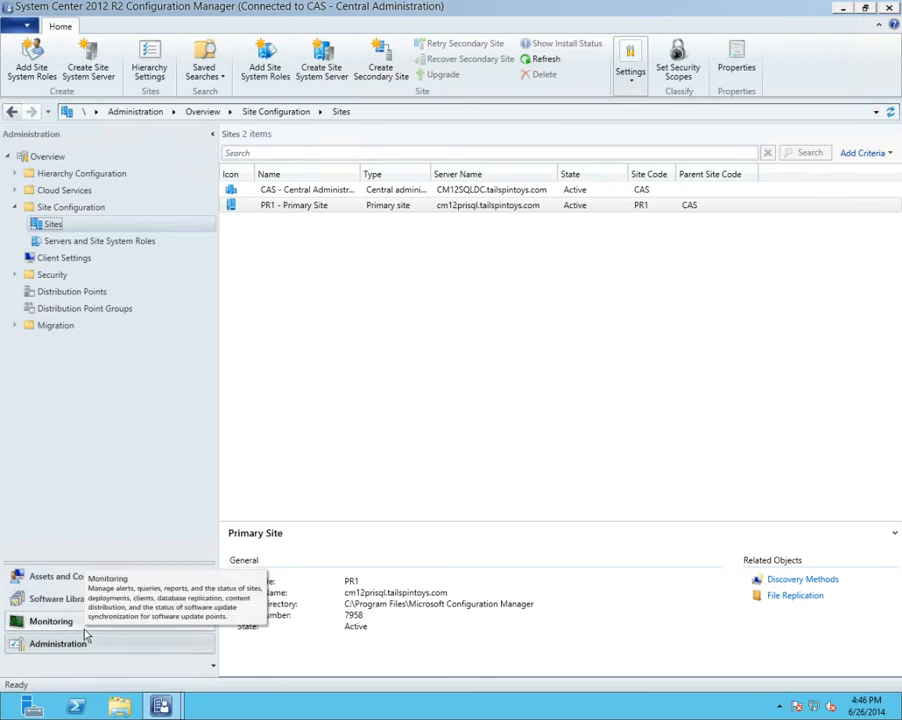
Return to the Basic Task Sequence Editor, add a Run PowerShell Script step after Run Command Line, and view its execution policy choices
click(68, 599)
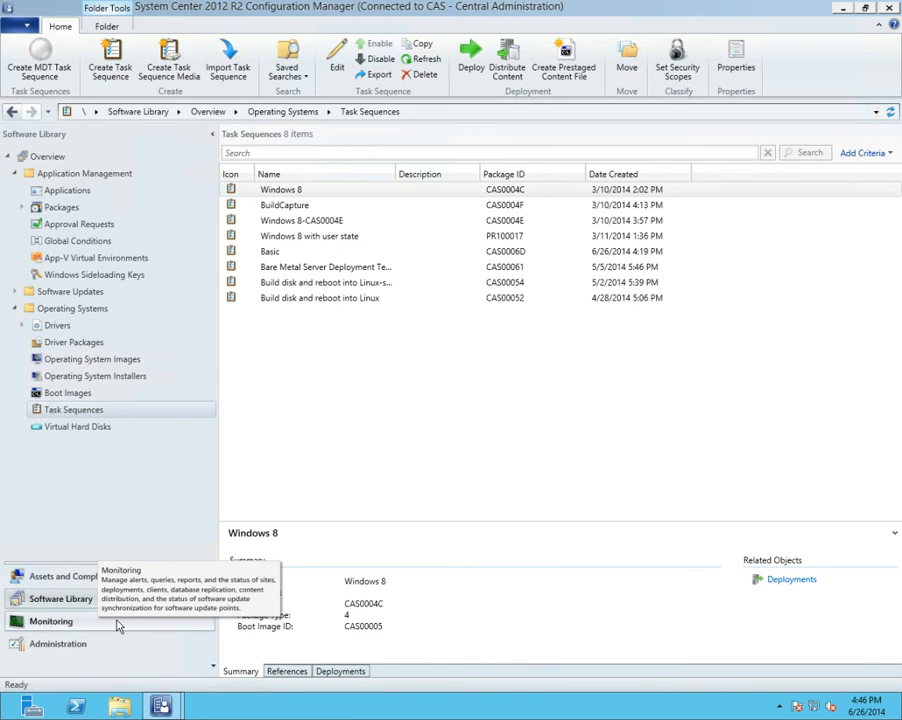
mouse_move(161, 706)
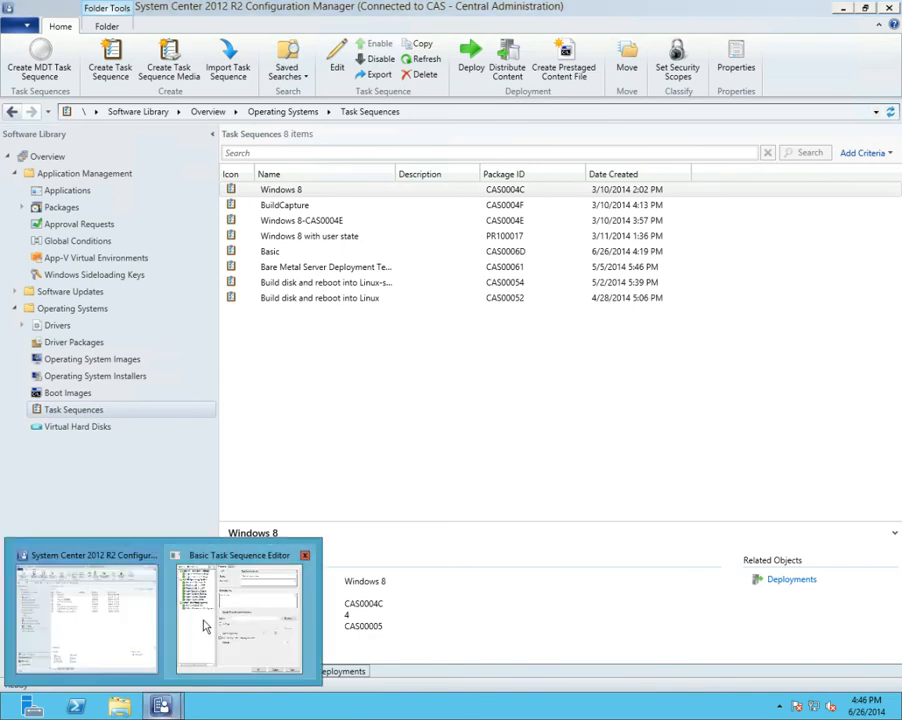
click(204, 626)
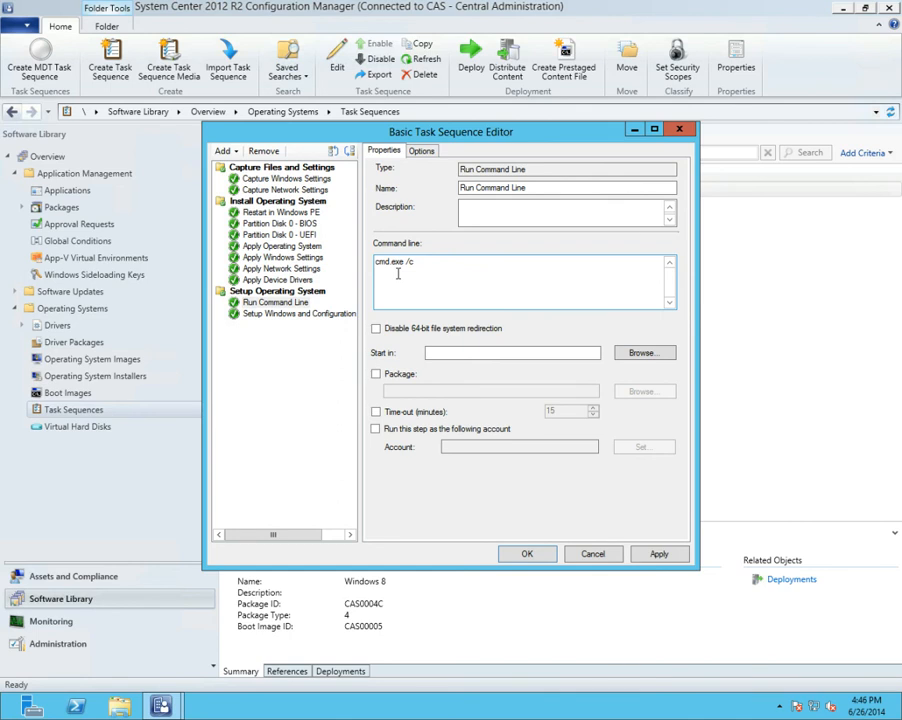
click(224, 151)
mouse_move(262, 190)
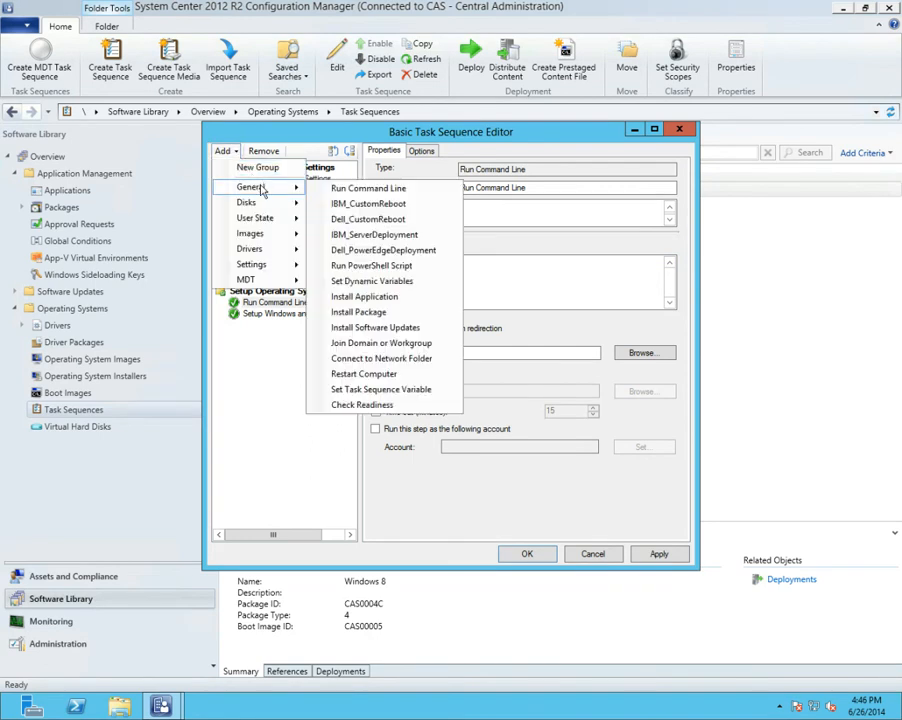
click(364, 267)
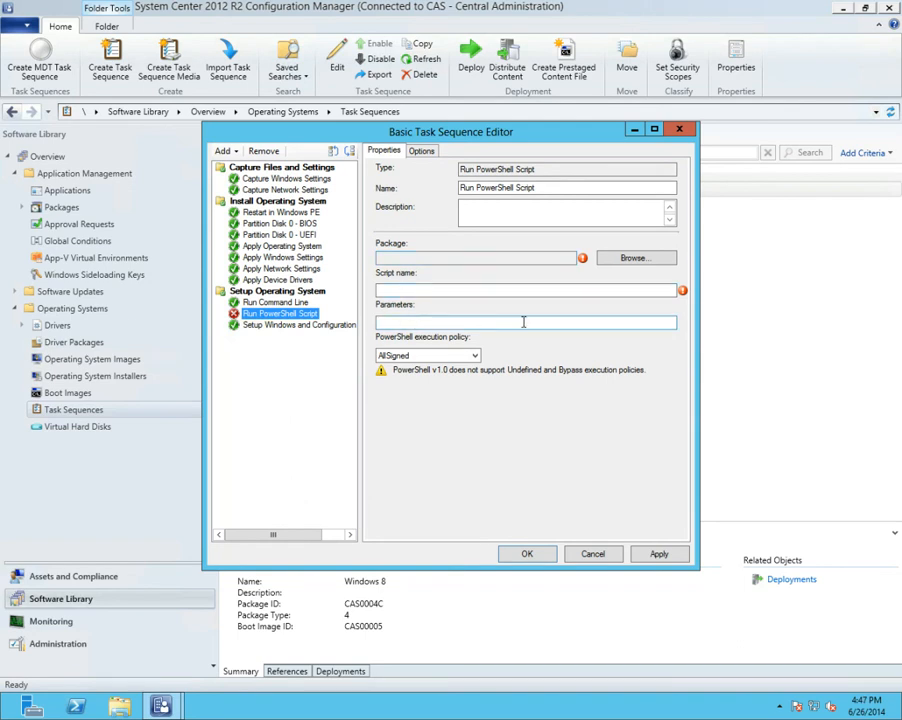
click(475, 355)
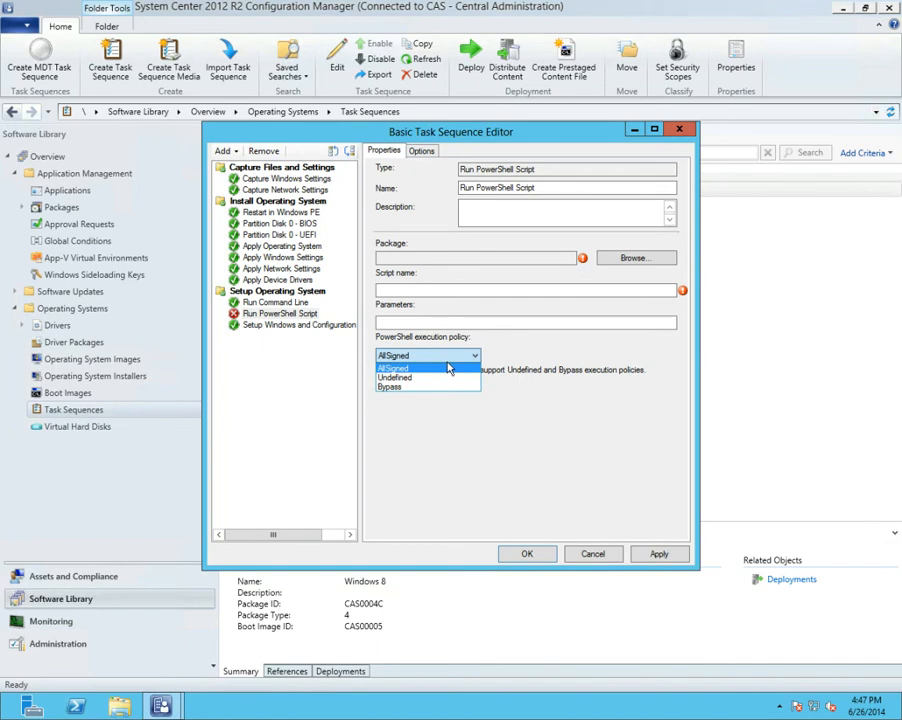
Add an Install Application step after Run PowerShell Script and set it to install applications according to a dynamic variable list
click(237, 156)
click(237, 155)
mouse_move(262, 188)
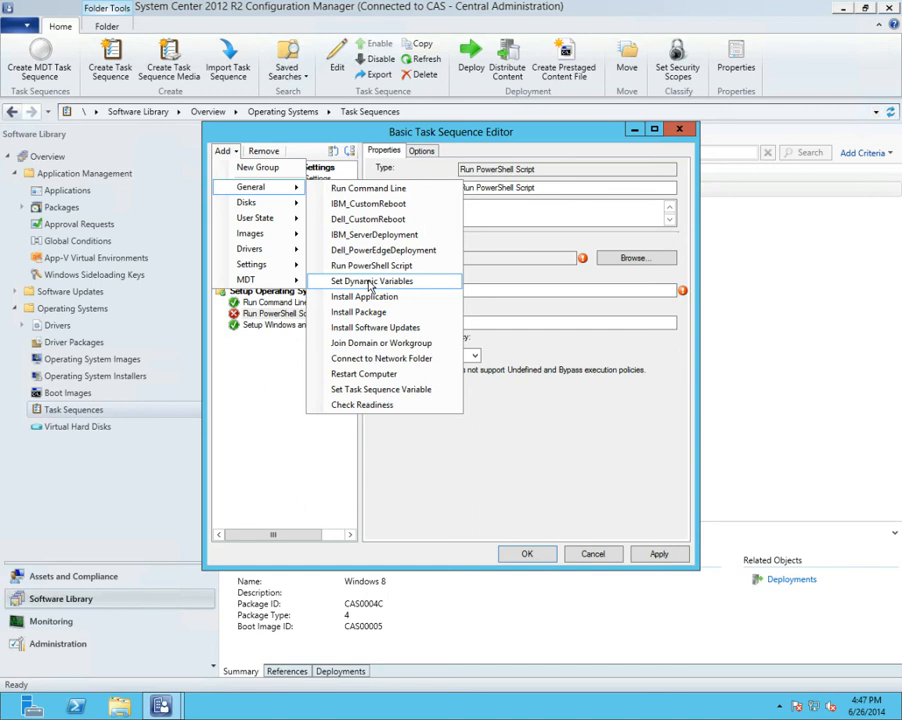
click(366, 297)
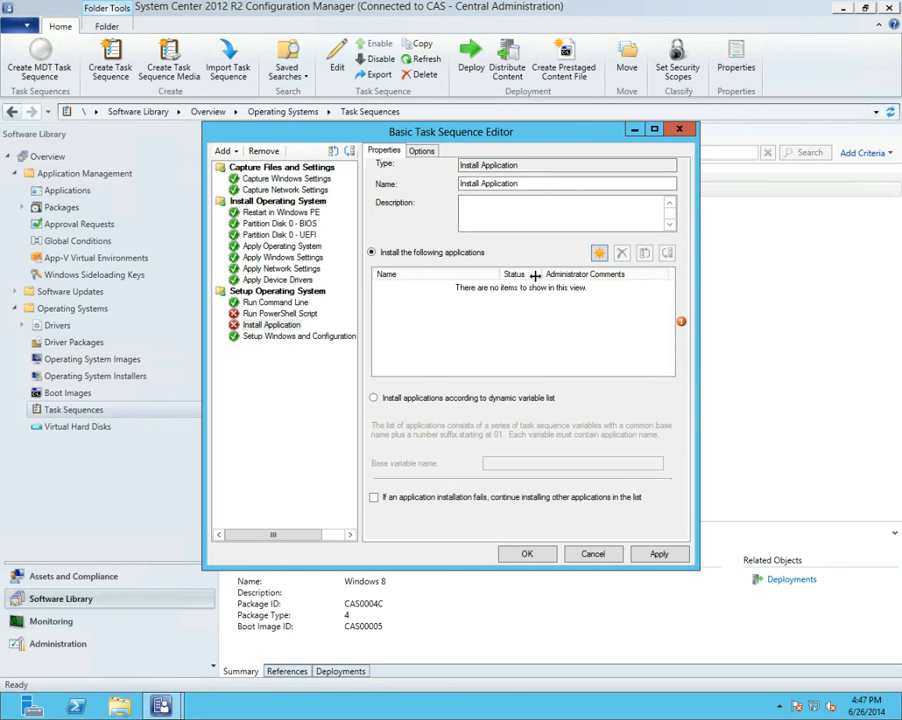
click(599, 253)
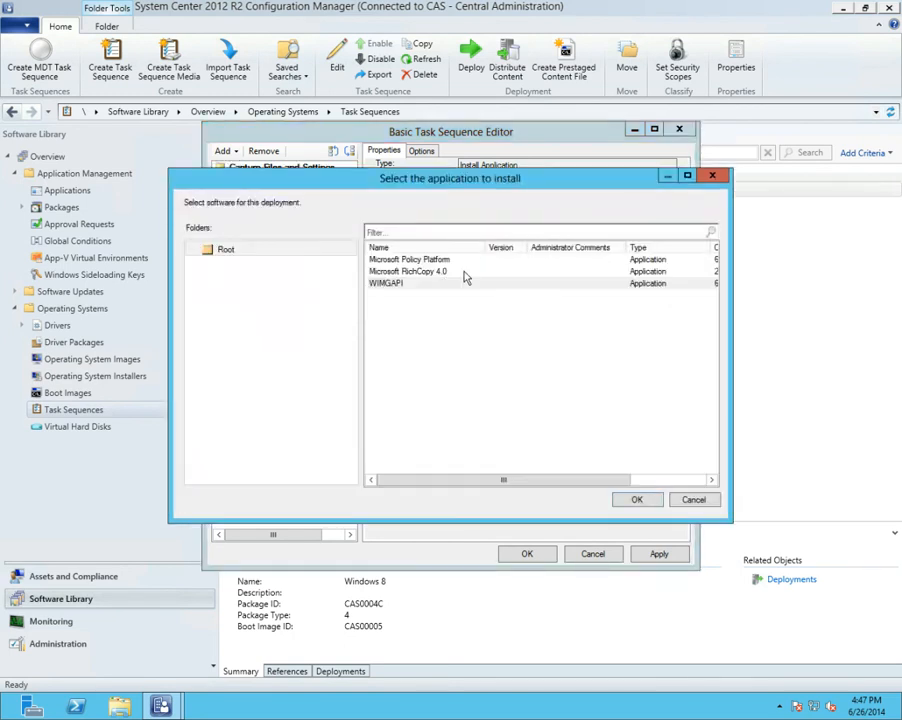
click(694, 499)
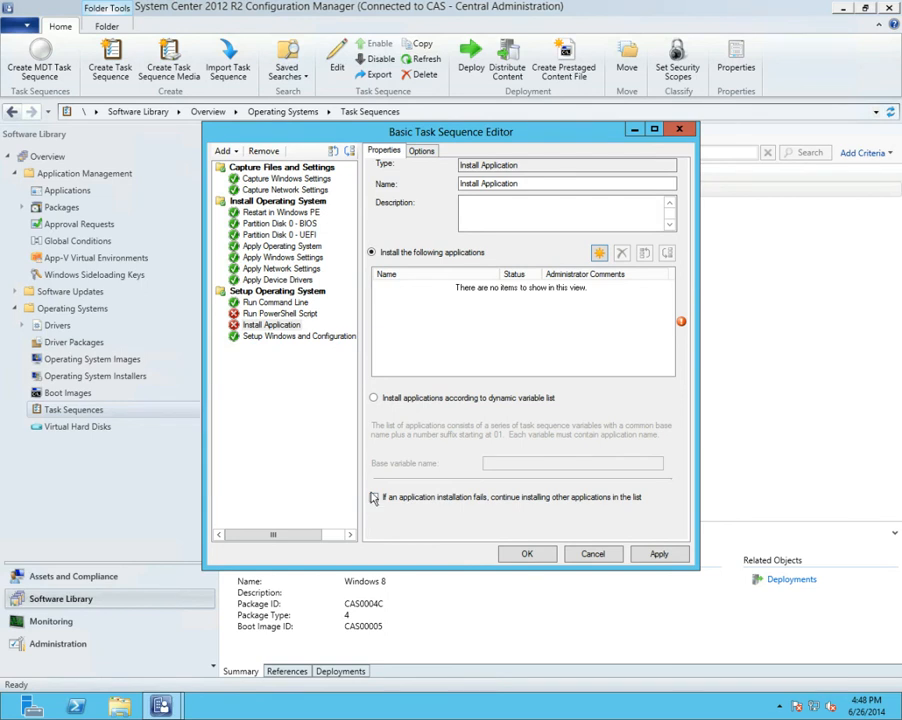
click(372, 398)
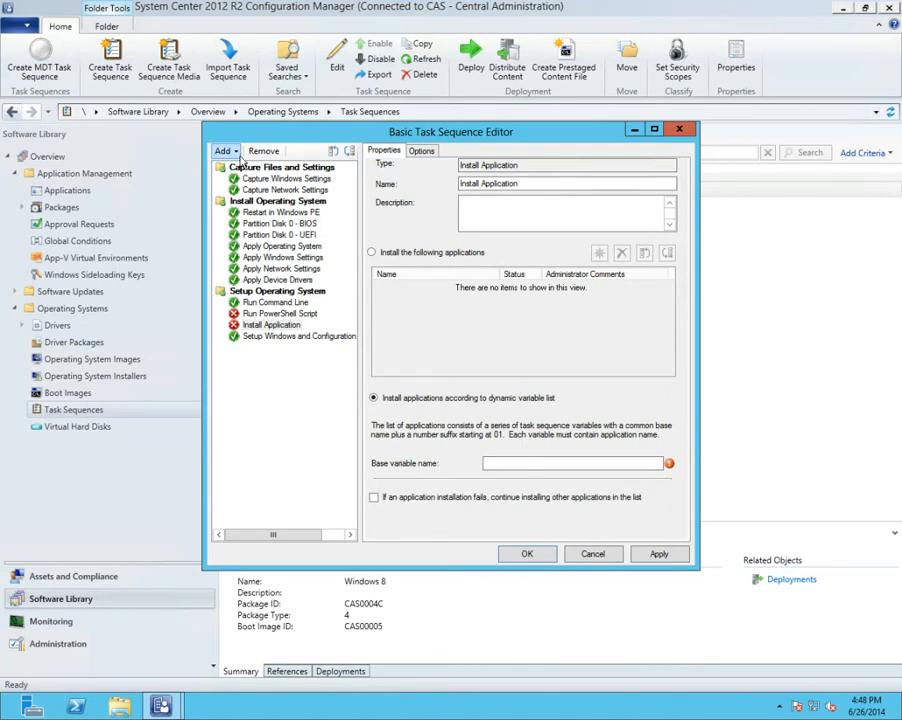
Add an Install Package step after Install Application and set it to install software packages according to a dynamic variable list
click(236, 153)
mouse_move(250, 187)
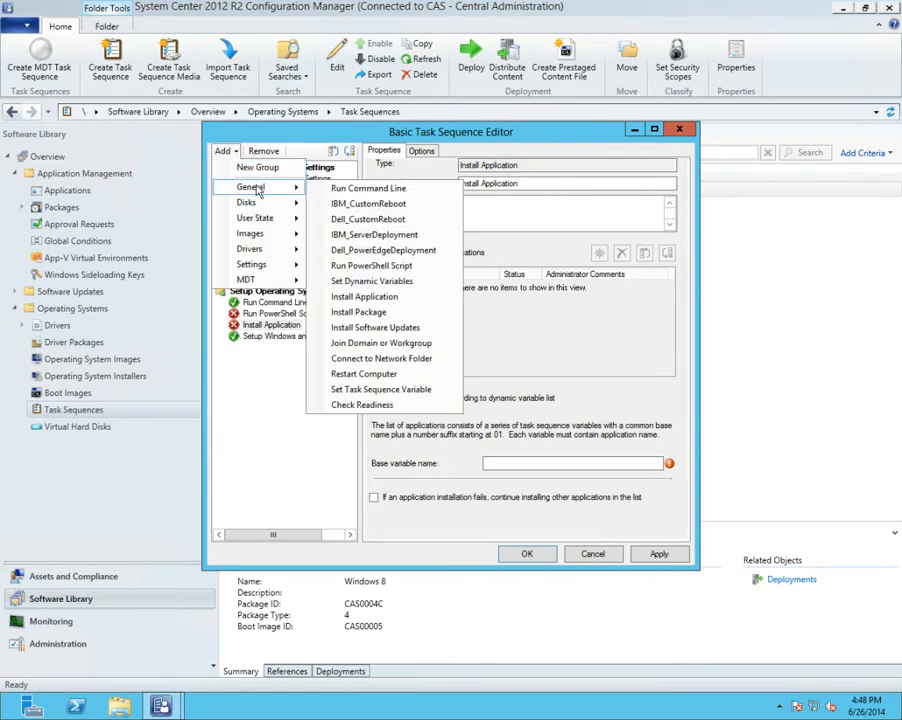
click(360, 312)
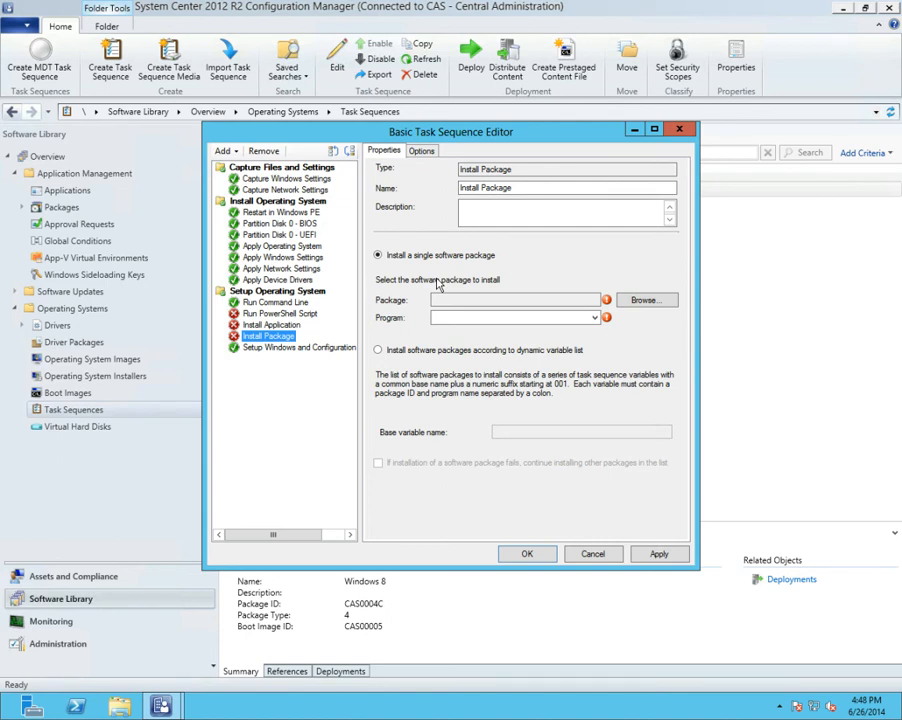
click(436, 351)
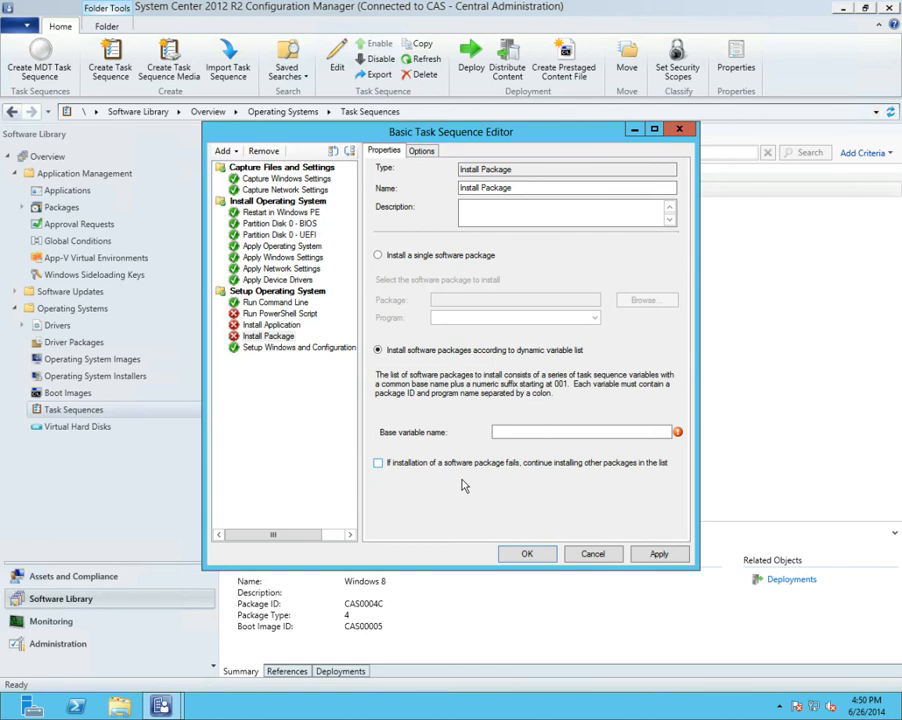
Add an Install Software Updates step after Install Package, followed by a Connect to Network Folder step
click(229, 152)
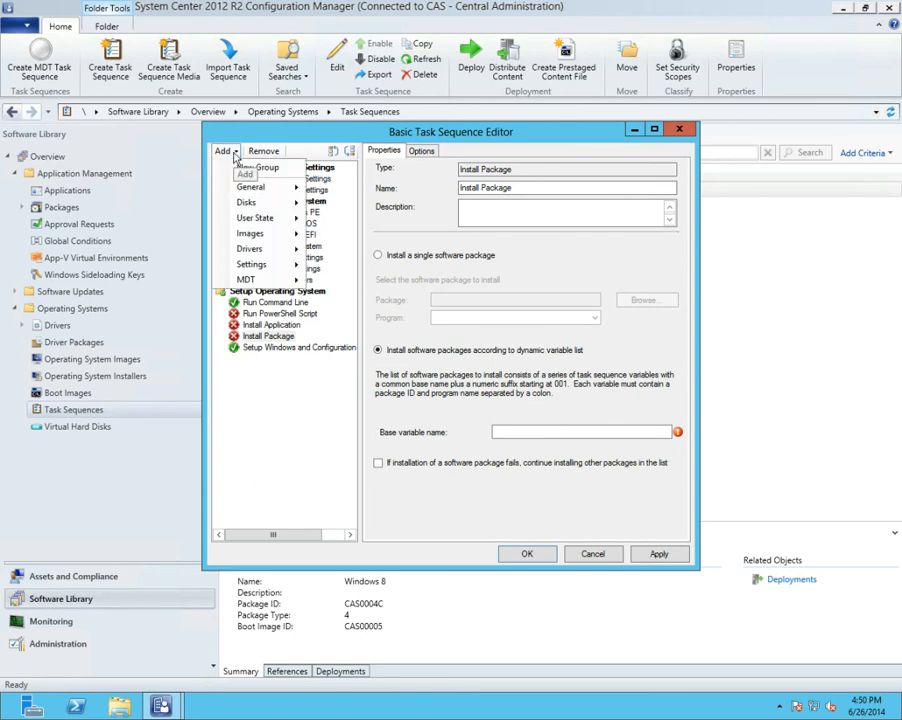
mouse_move(285, 187)
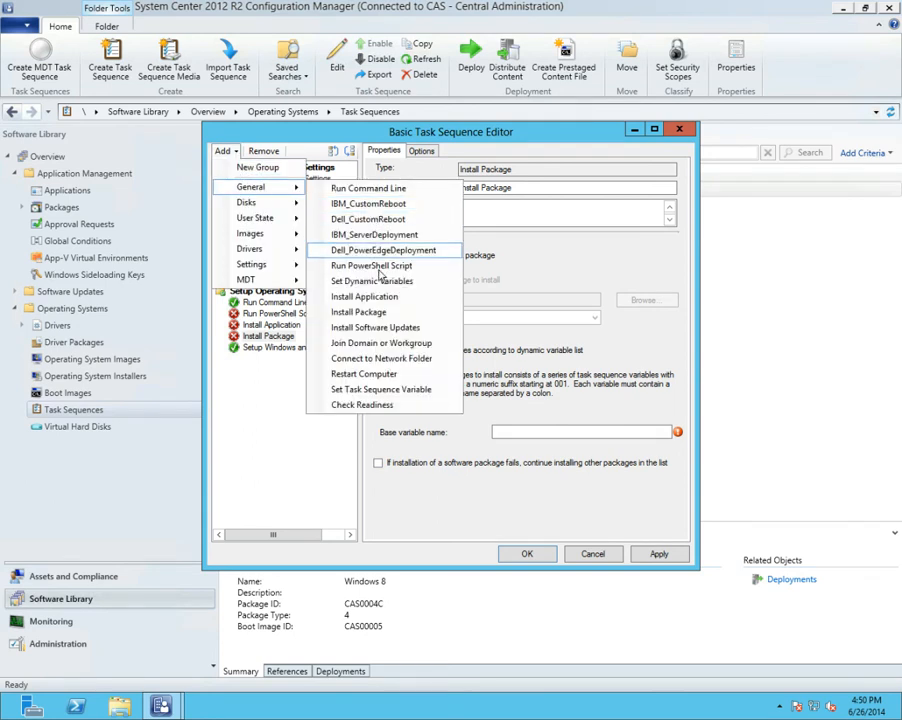
click(383, 328)
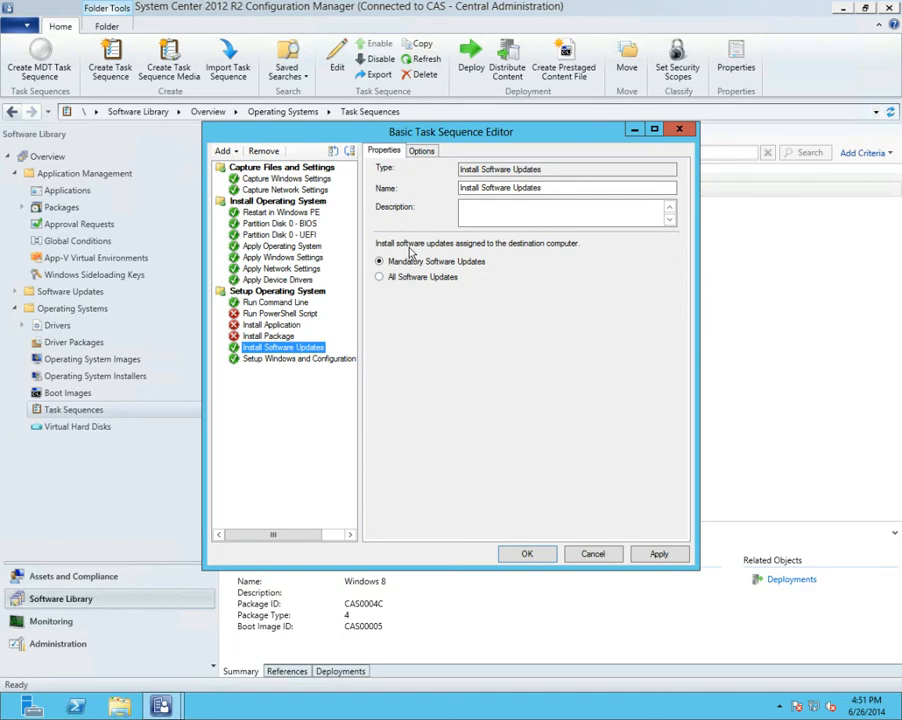
click(228, 151)
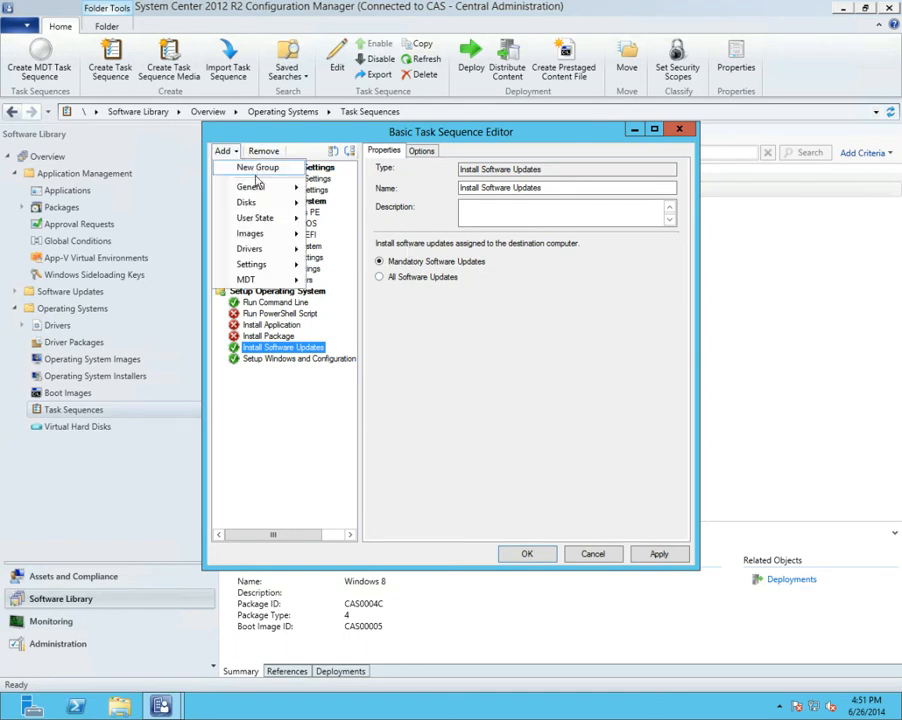
mouse_move(252, 187)
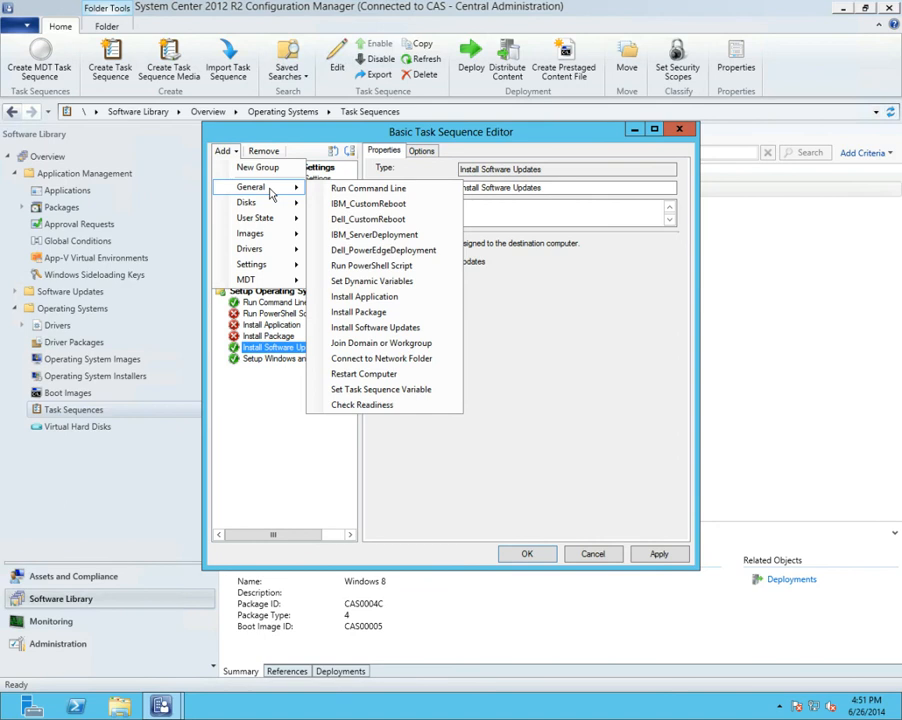
click(396, 362)
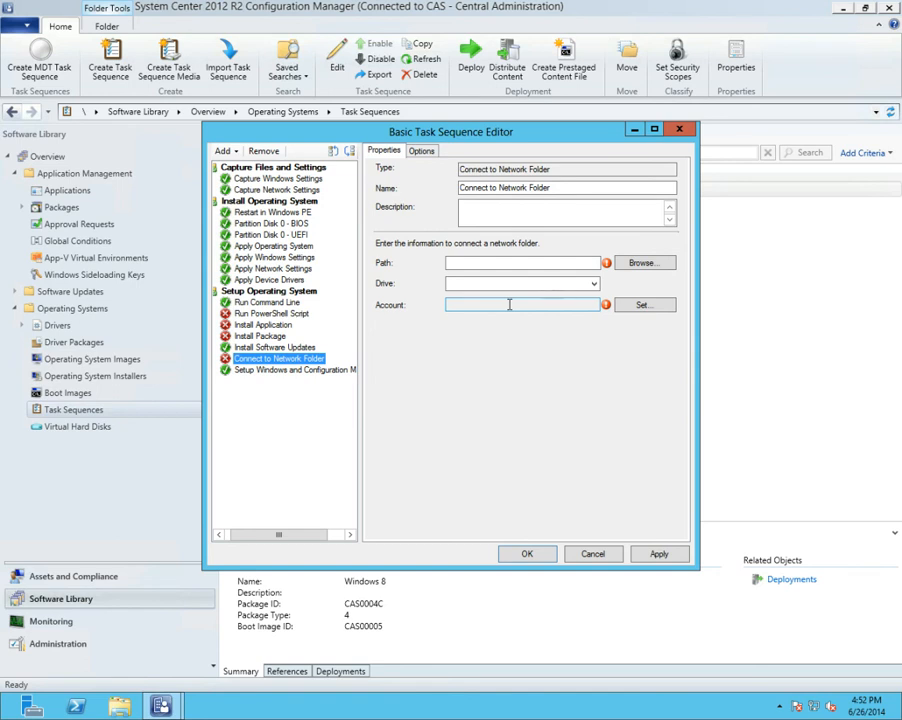
Add a Check Readiness step after Connect to Network Folder, followed by an Install Deployment Tools step
click(234, 151)
mouse_move(251, 187)
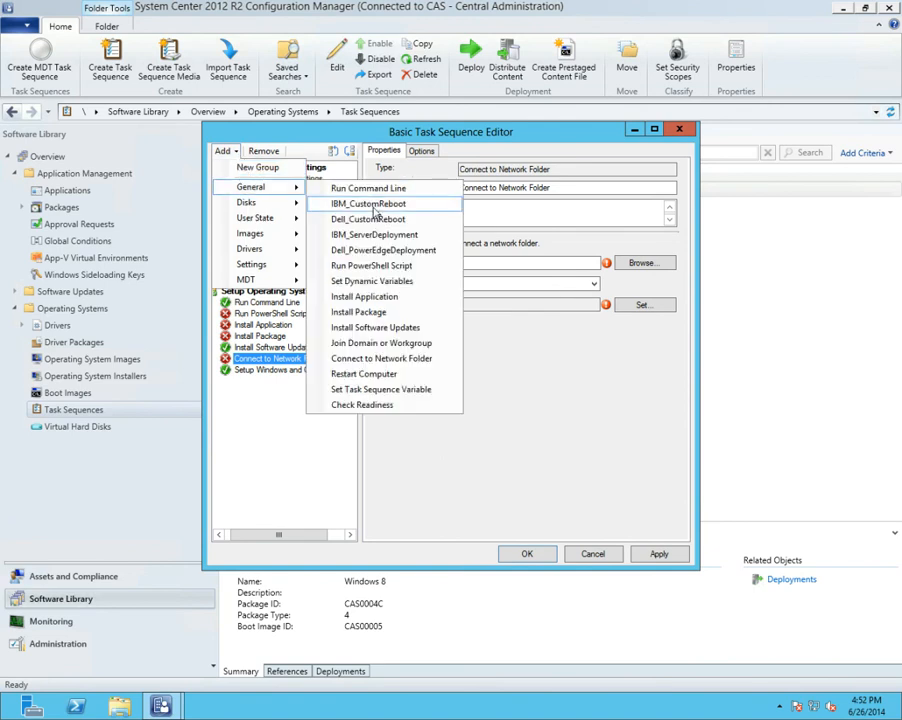
click(385, 405)
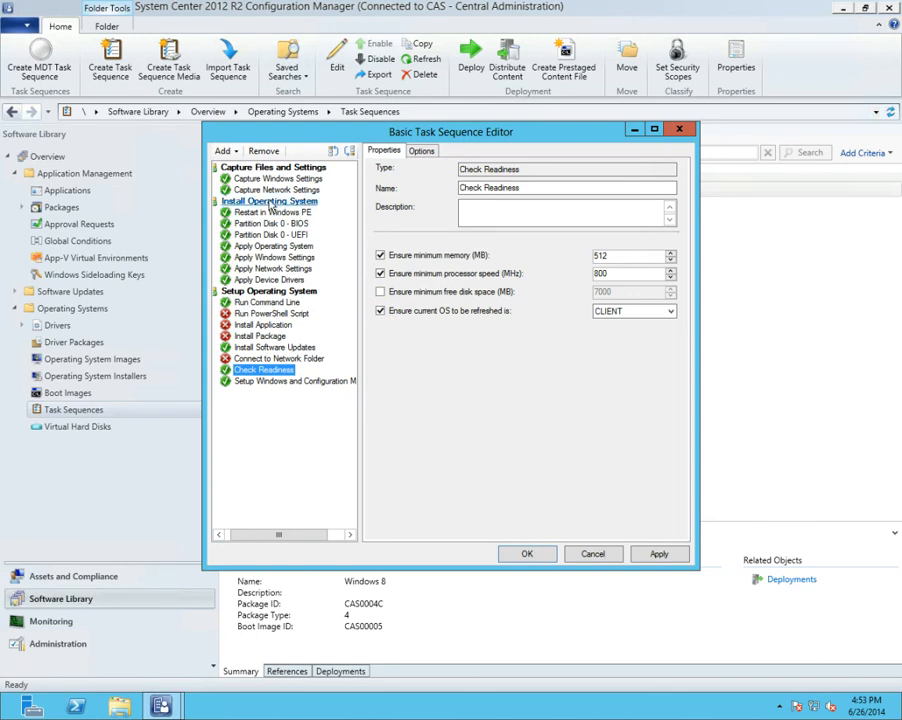
click(225, 152)
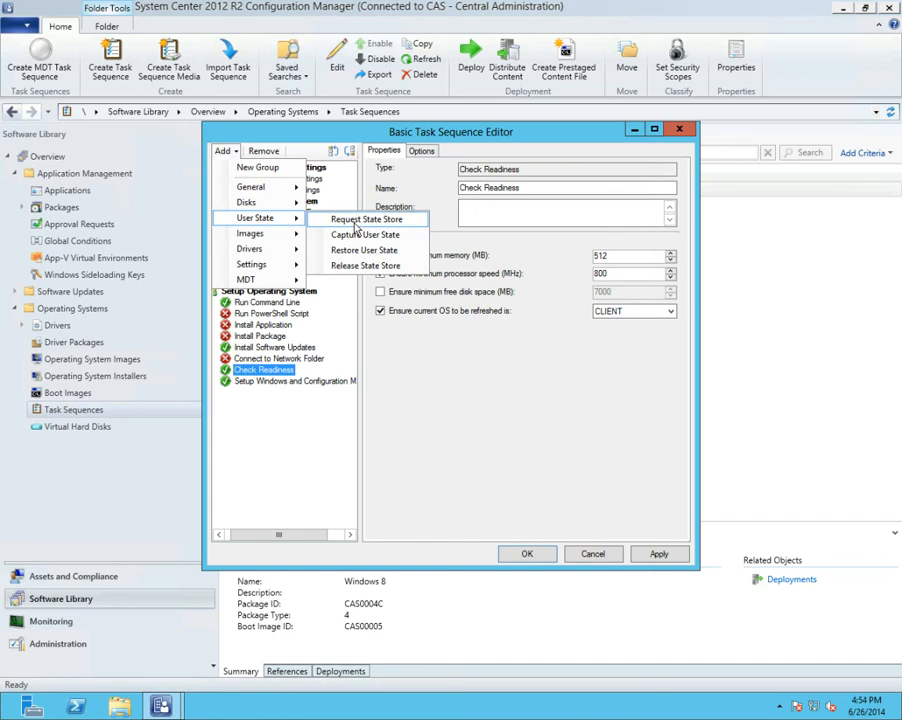
mouse_move(290, 233)
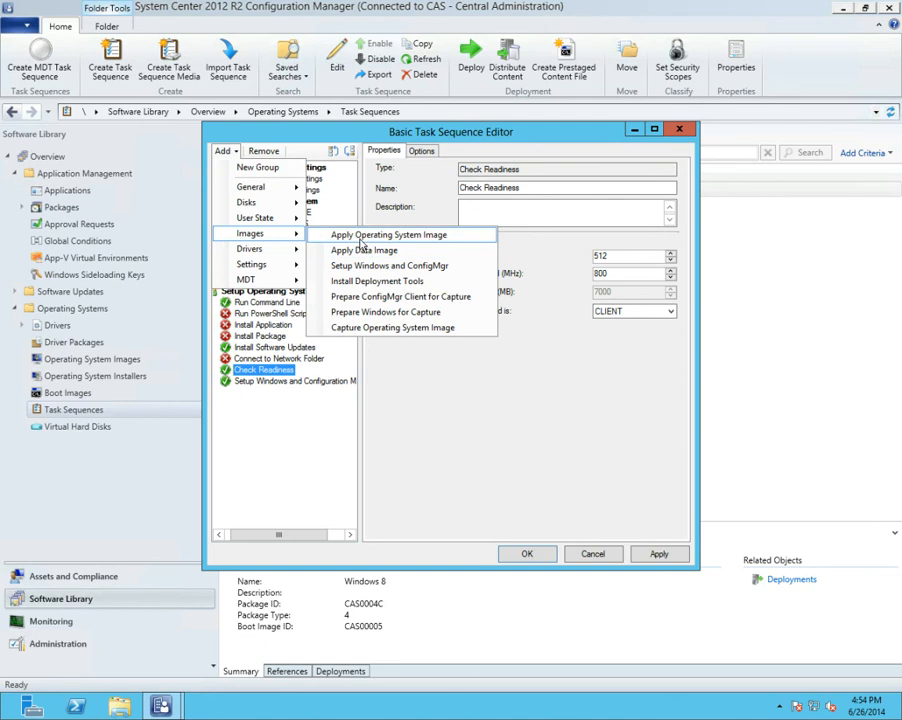
click(372, 283)
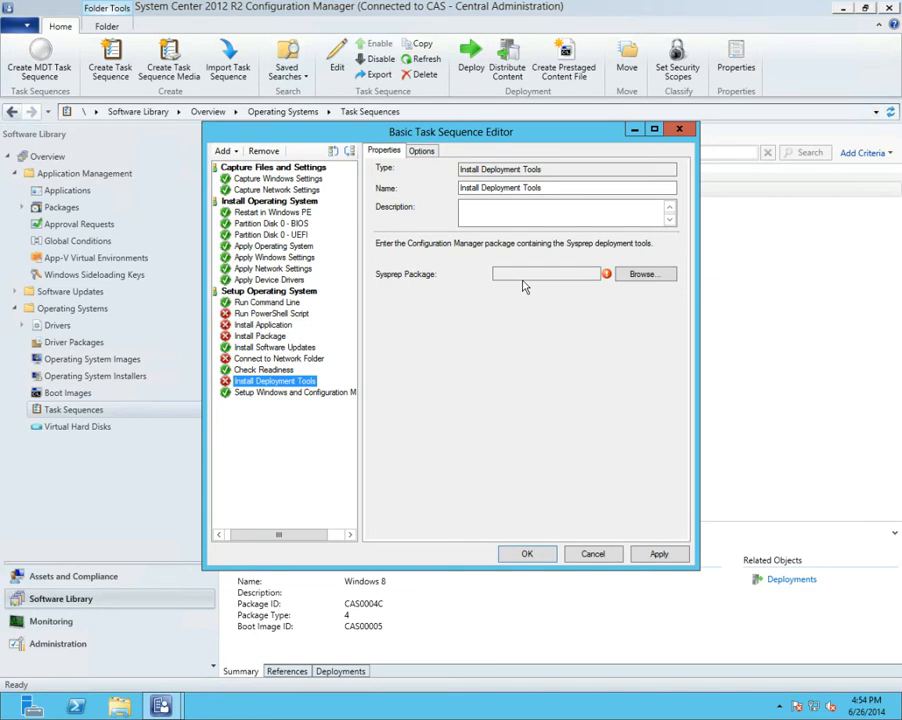
Add the MDT steps Install Language Packs Offline and Install Language Packs Online after Install Deployment Tools
click(236, 153)
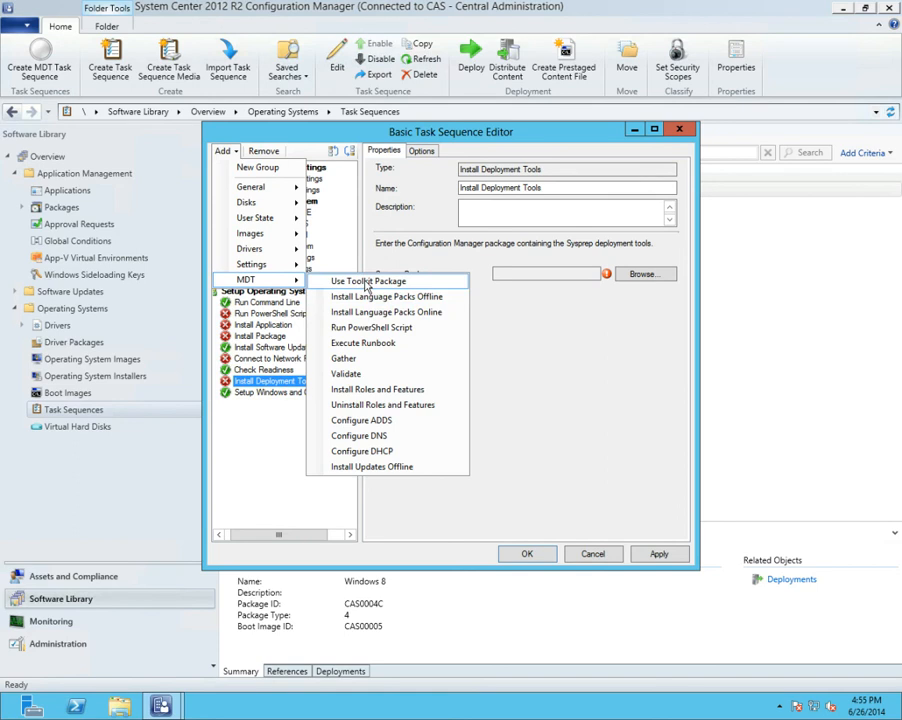
click(366, 300)
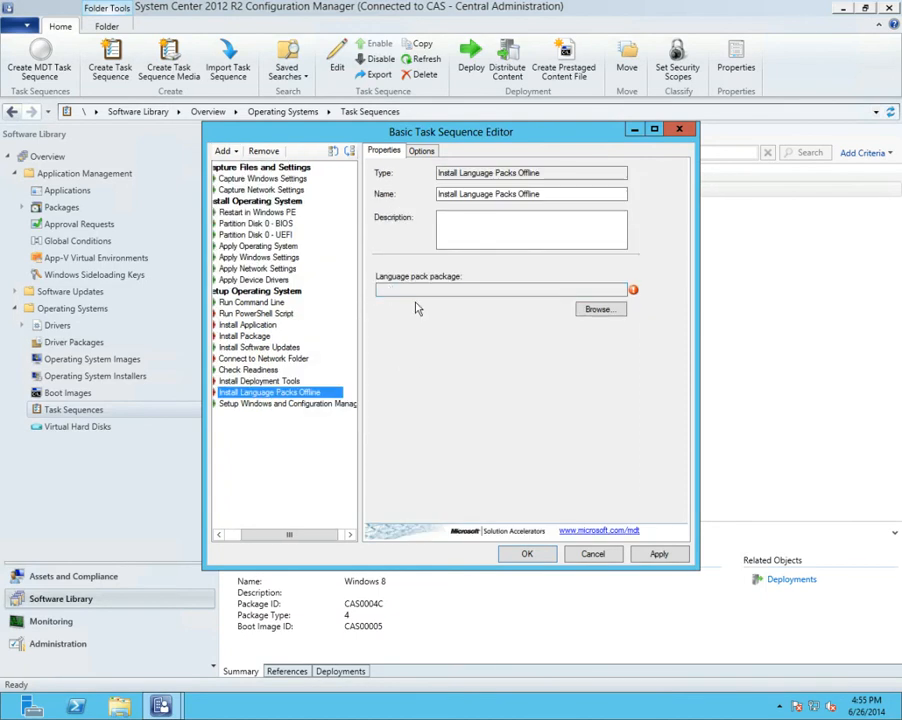
click(222, 153)
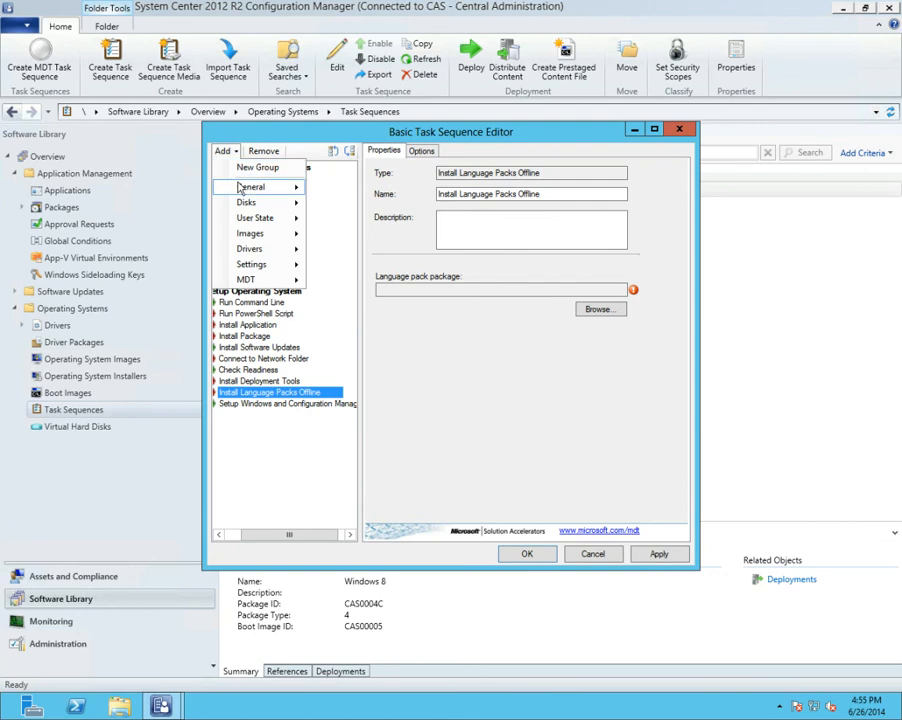
mouse_move(244, 187)
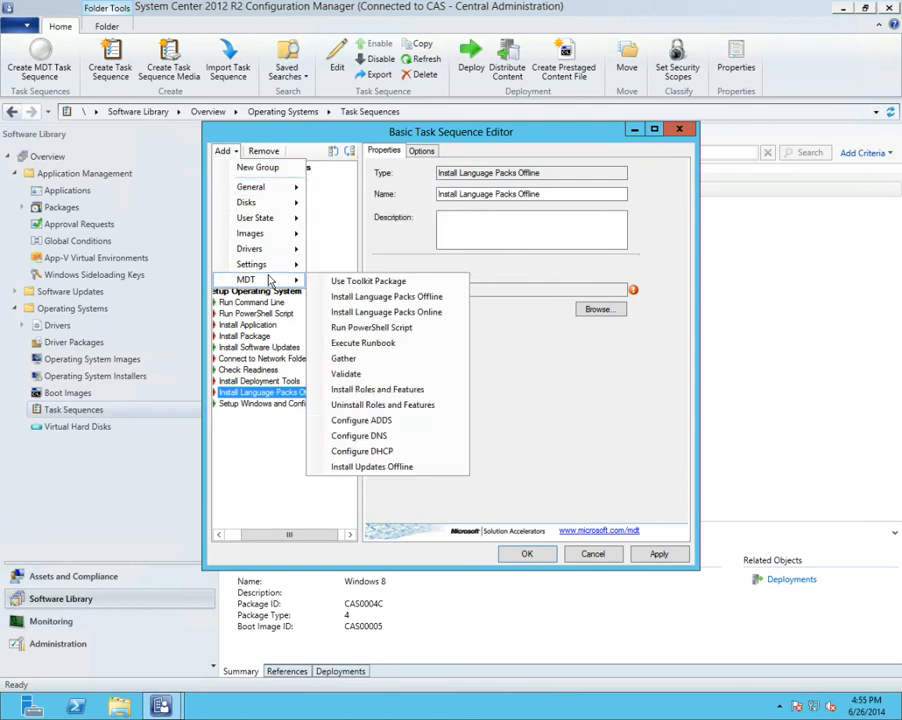
click(353, 314)
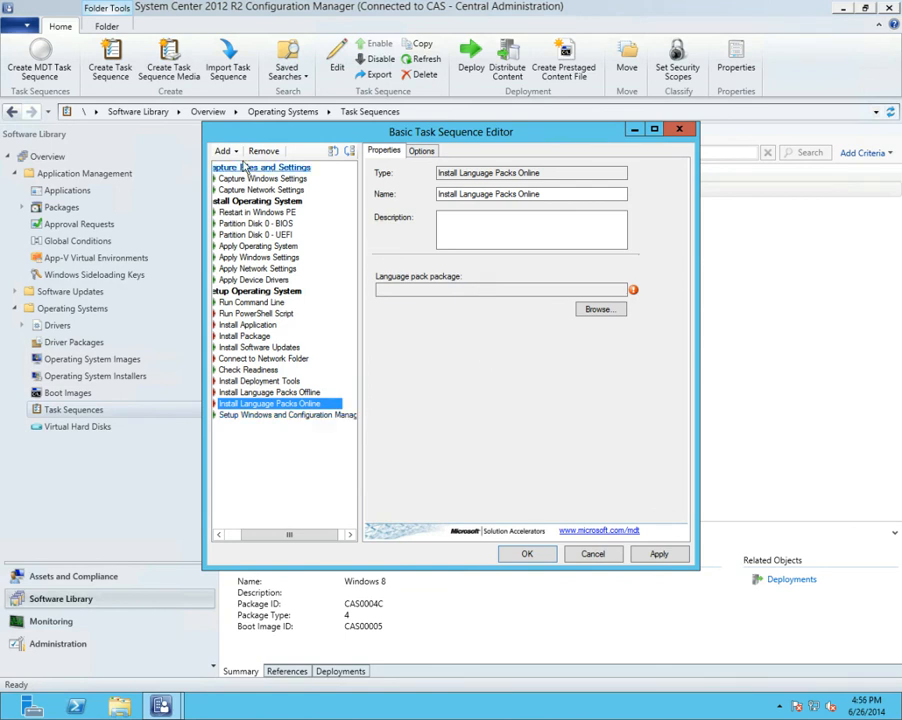
Add the MDT Run PowerShell Script and Execute Runbook steps after Install Language Packs Online
click(230, 151)
mouse_move(277, 279)
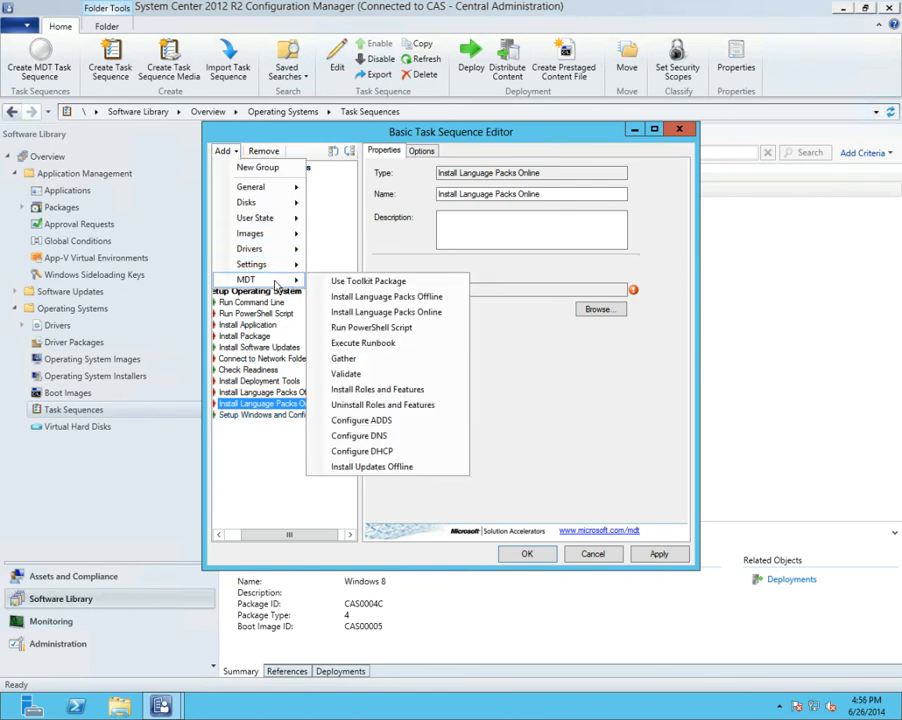
click(385, 328)
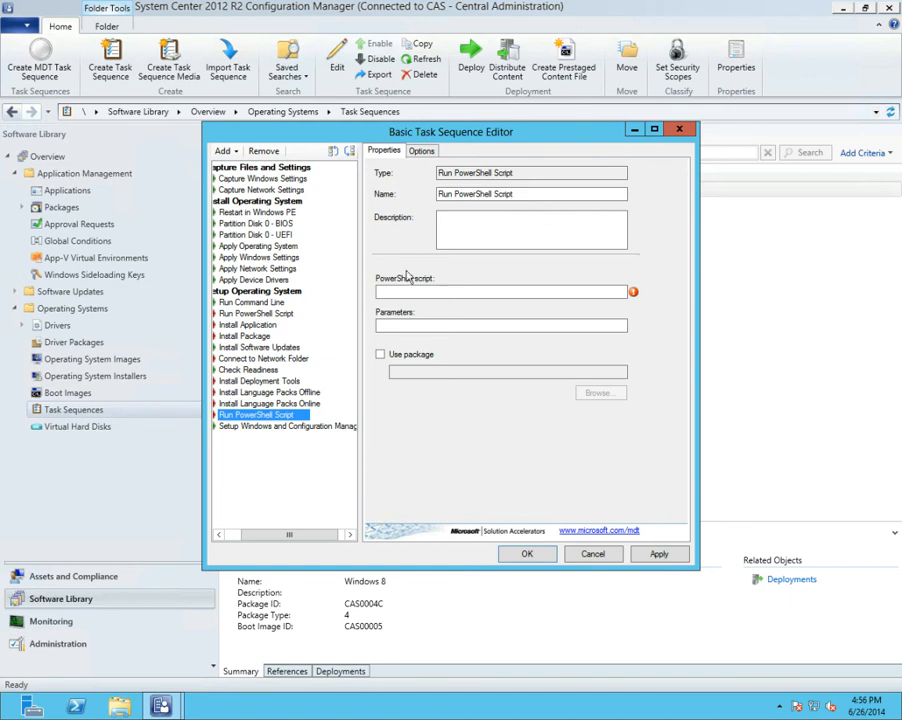
click(240, 151)
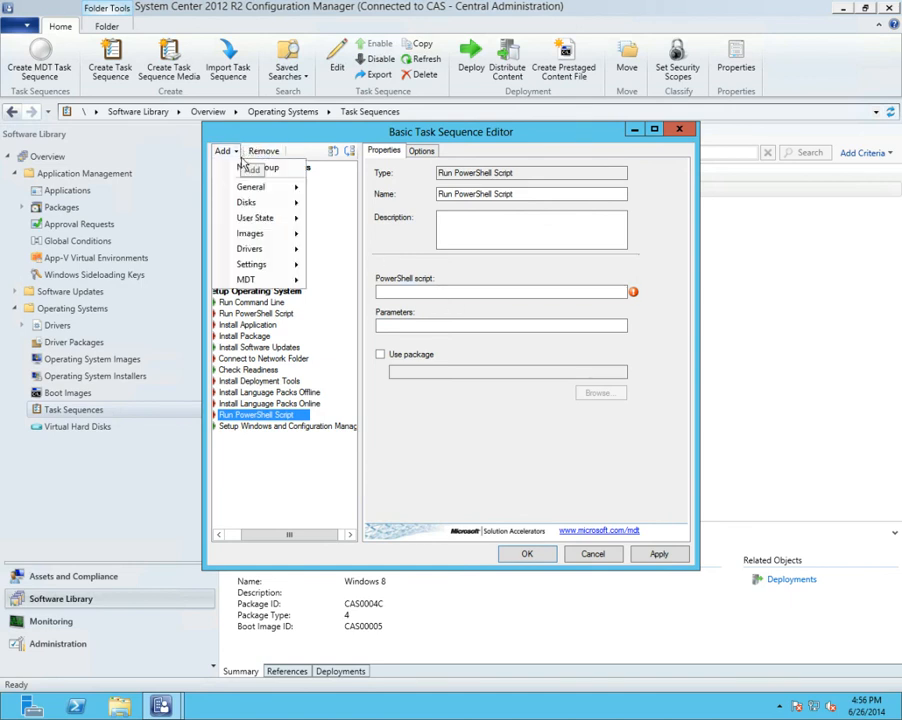
mouse_move(296, 281)
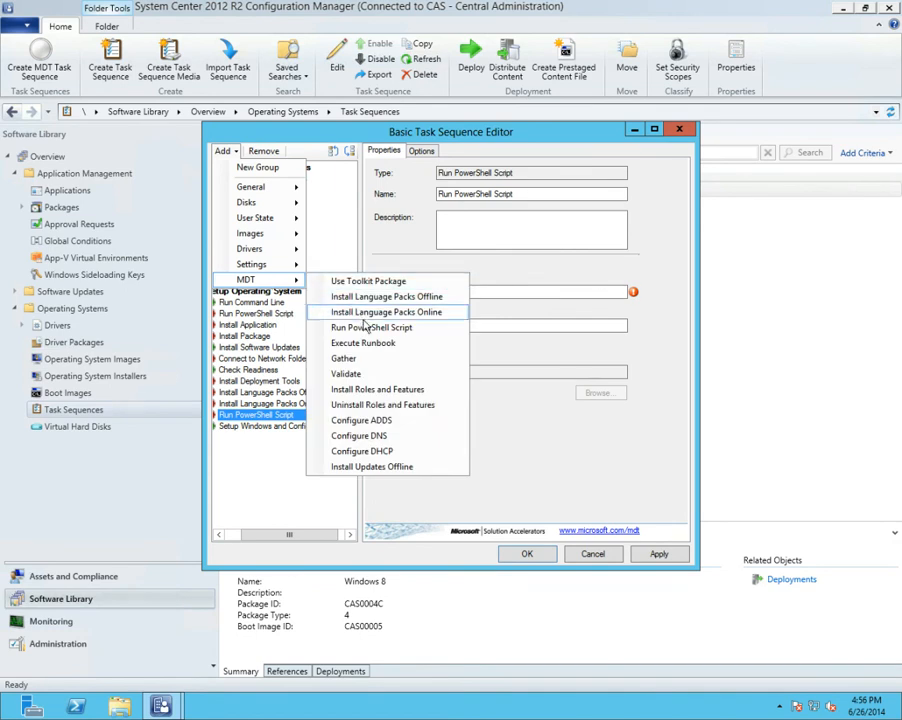
click(365, 343)
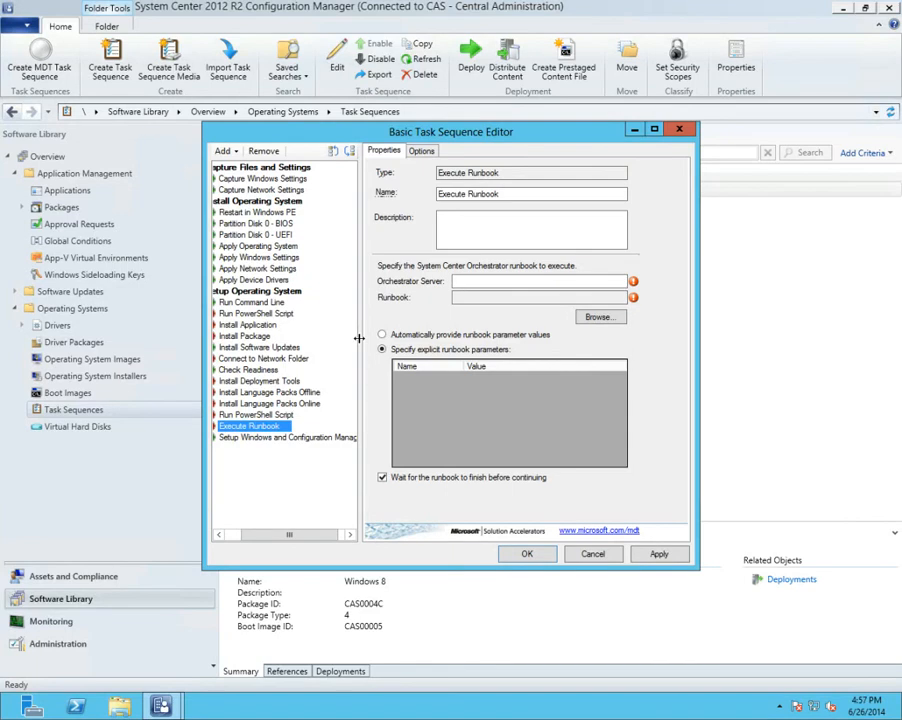
Add an MDT Install Roles and Features step after Execute Runbook and set its operating system to Windows Server 2012 Core
click(231, 152)
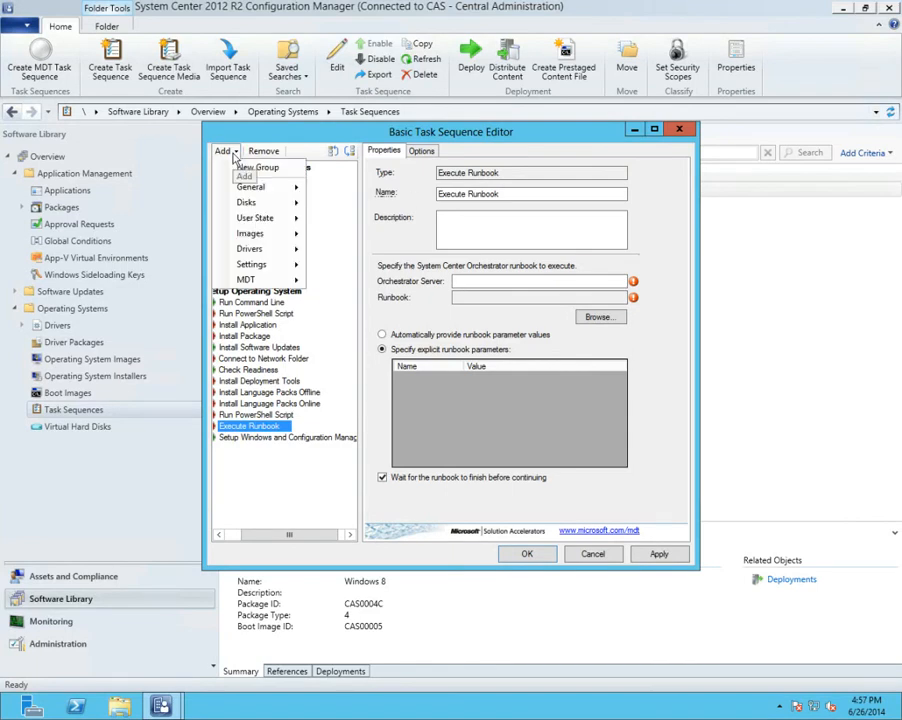
mouse_move(250, 279)
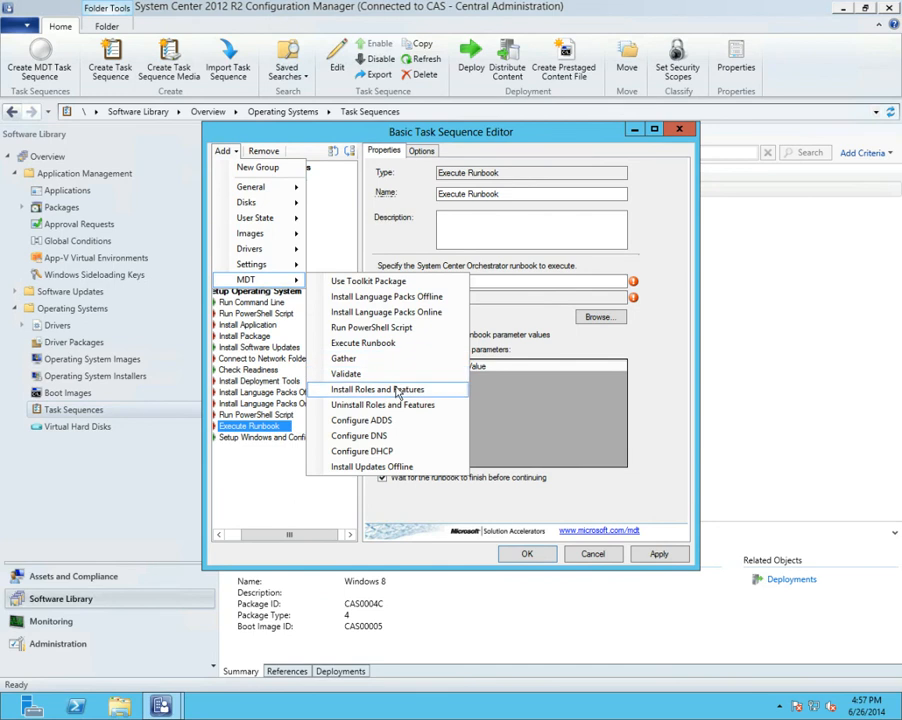
click(400, 391)
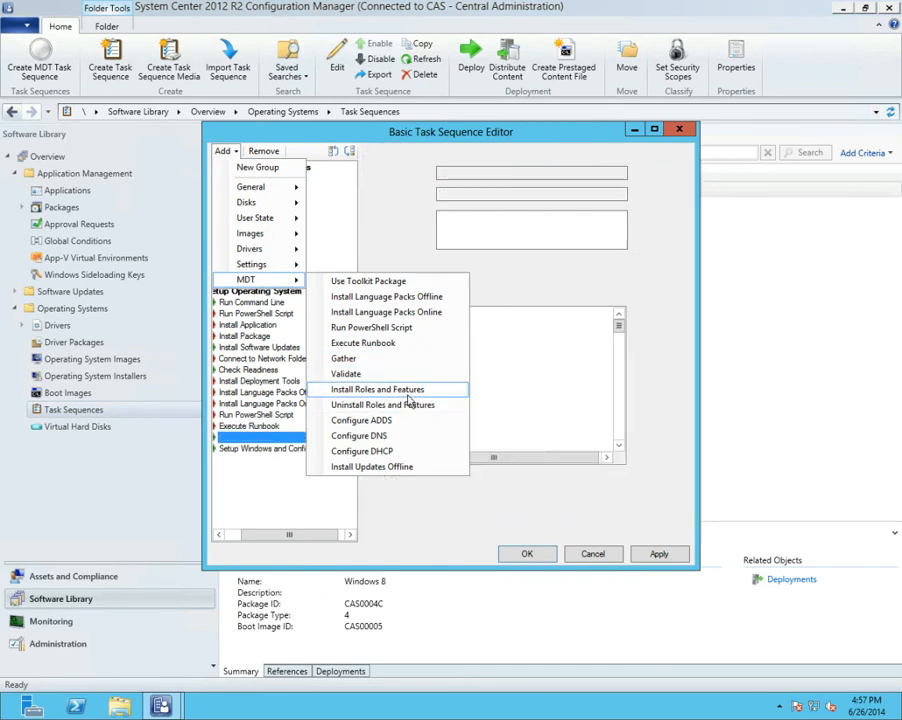
drag(619, 326, 622, 428)
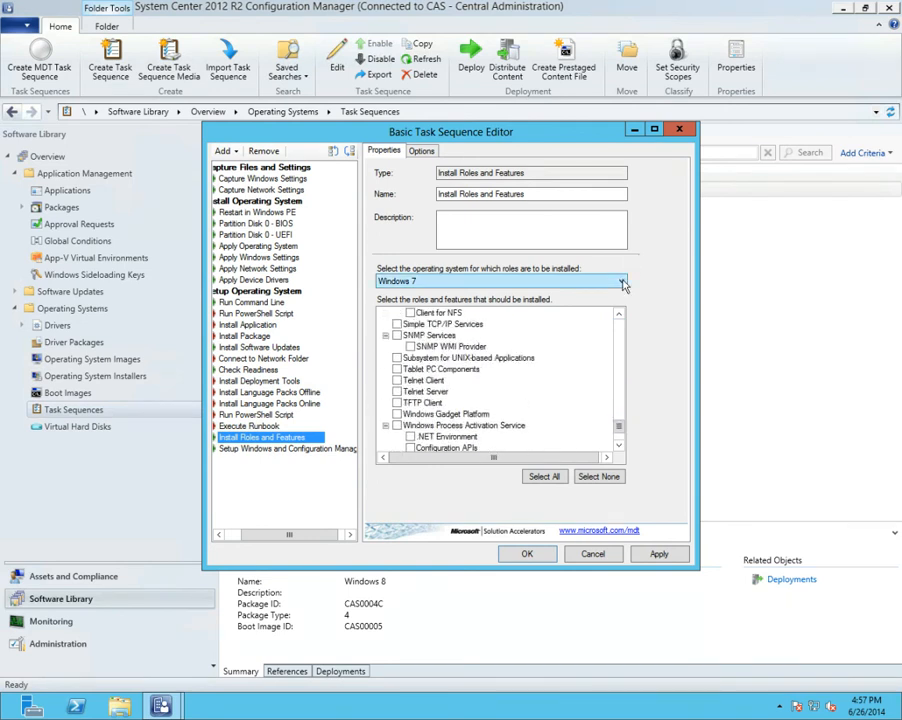
click(620, 281)
click(519, 366)
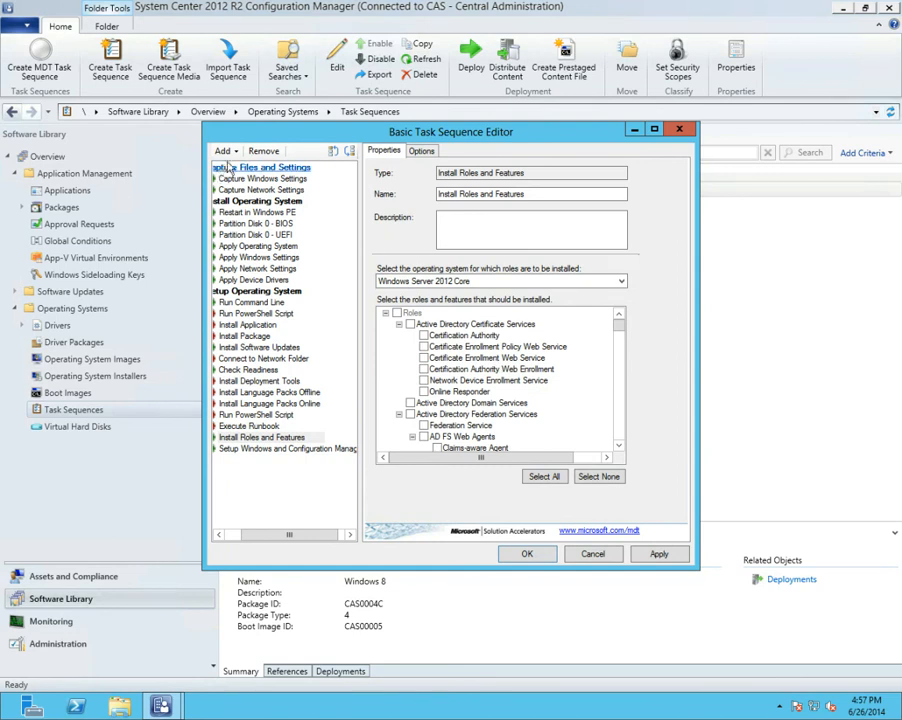
Add the MDT Configure ADDS and Configure DNS steps after Install Roles and Features
click(229, 152)
mouse_move(252, 279)
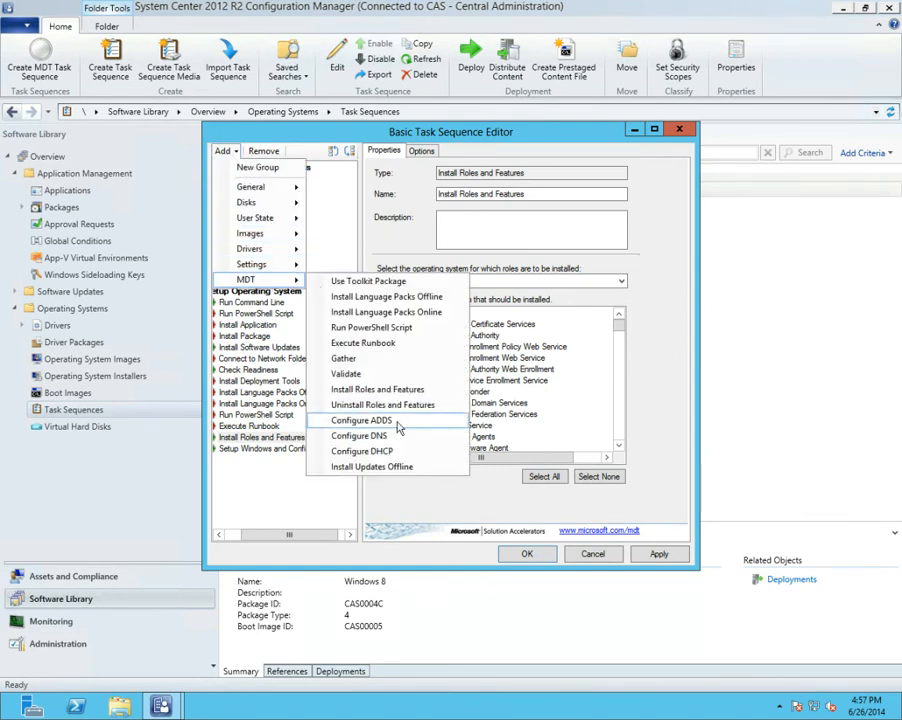
click(361, 420)
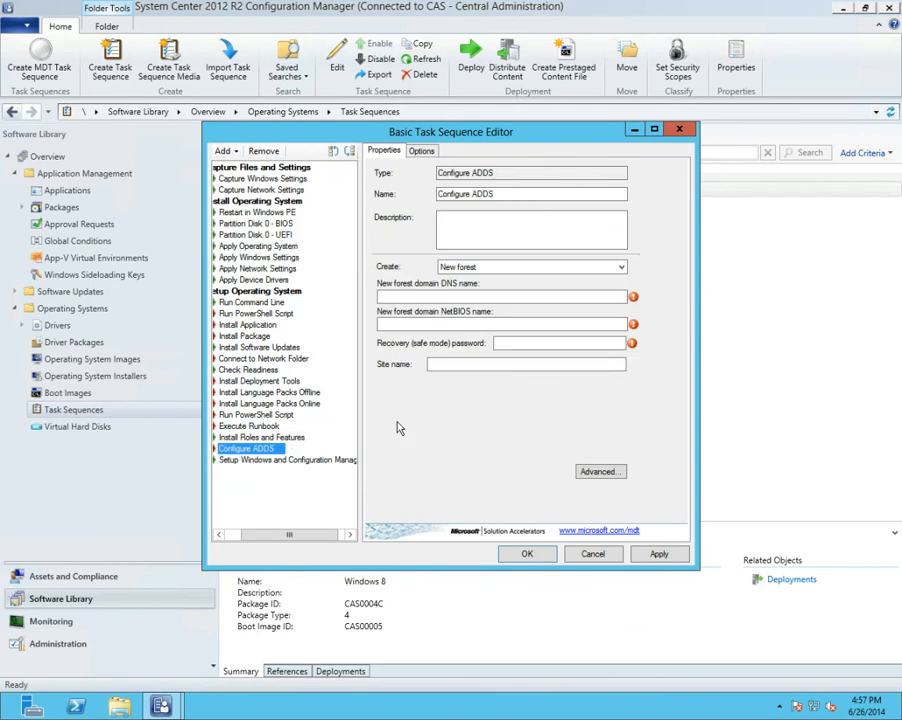
click(236, 150)
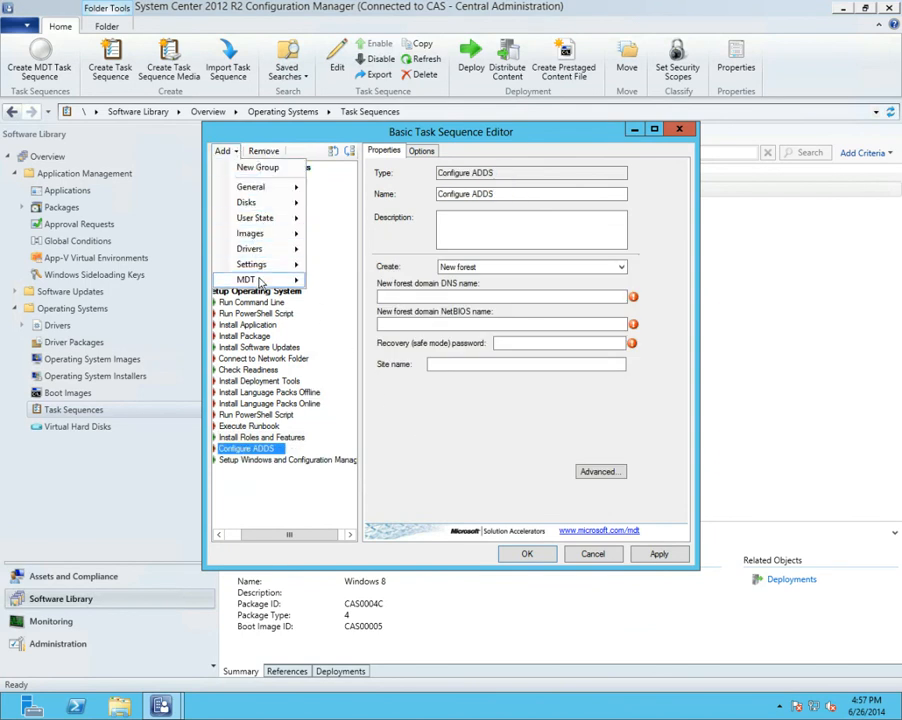
mouse_move(255, 279)
click(386, 435)
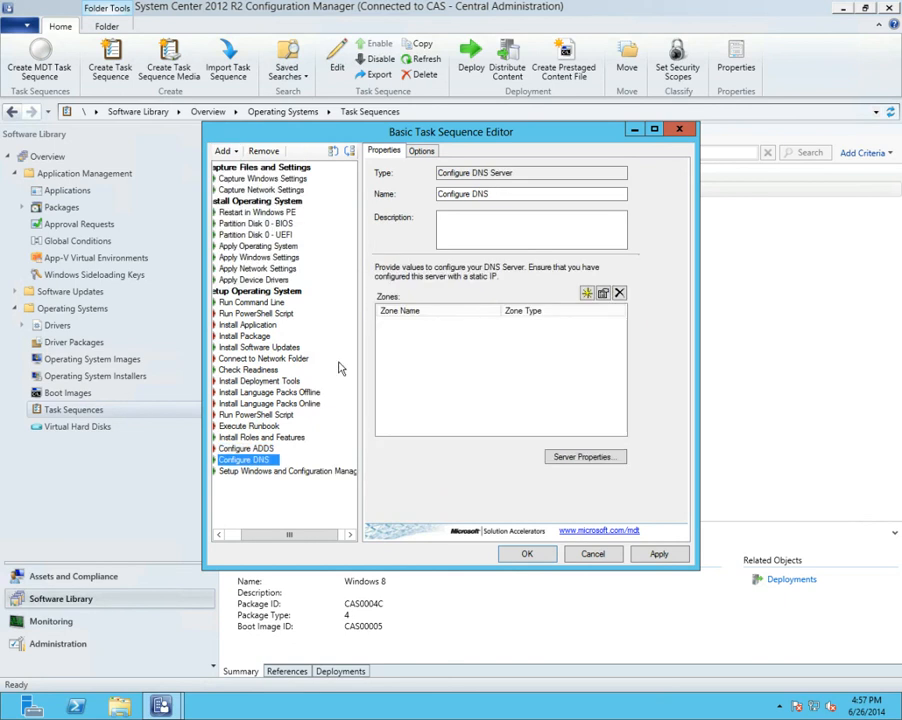
Add the MDT Configure DHCP and Install Updates Offline steps after Configure DNS
click(222, 150)
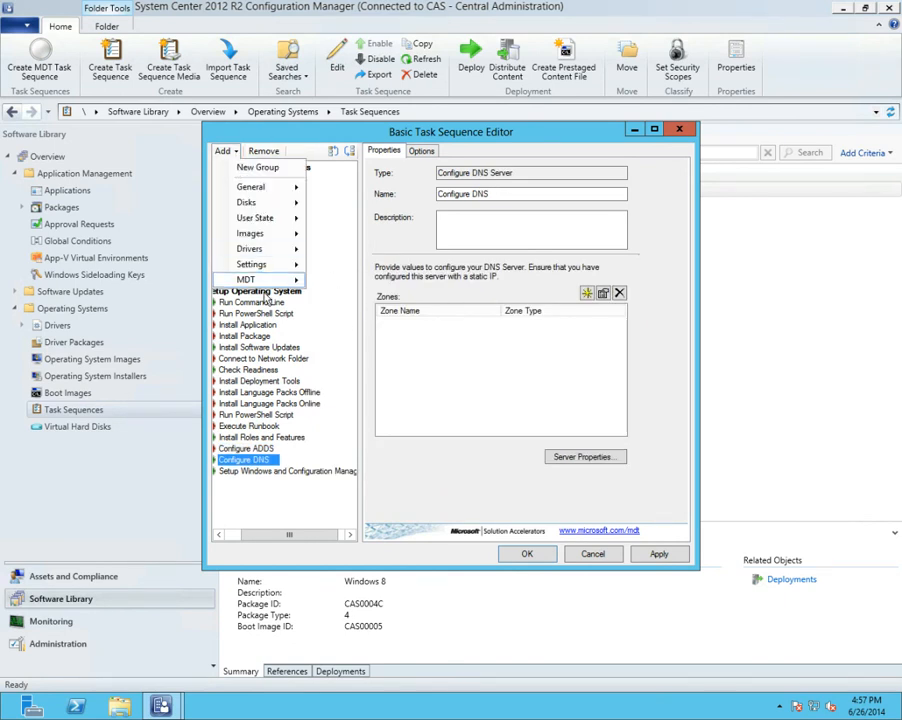
mouse_move(266, 281)
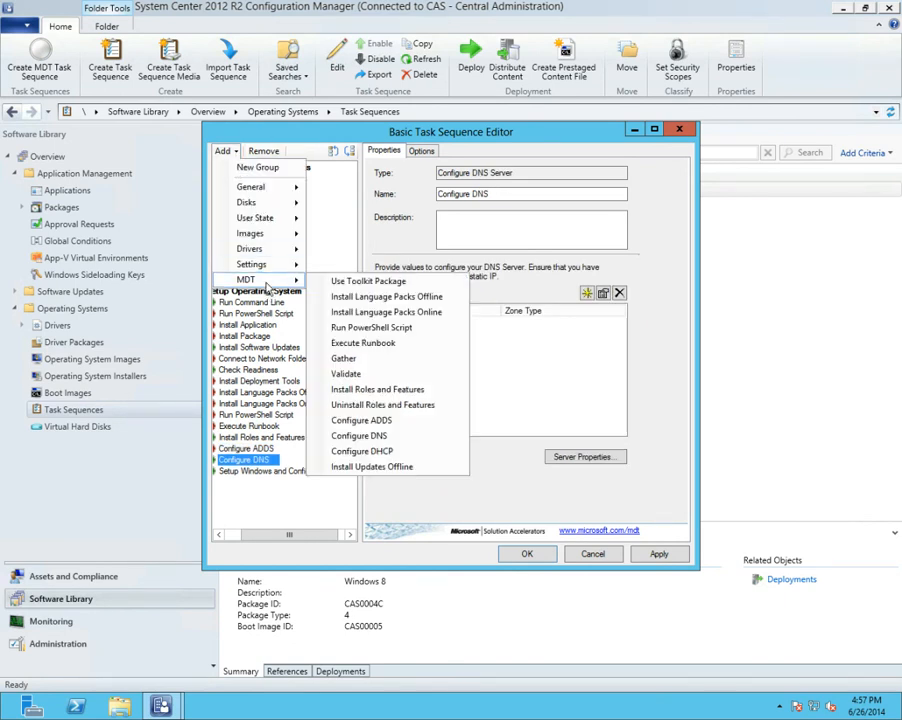
click(386, 451)
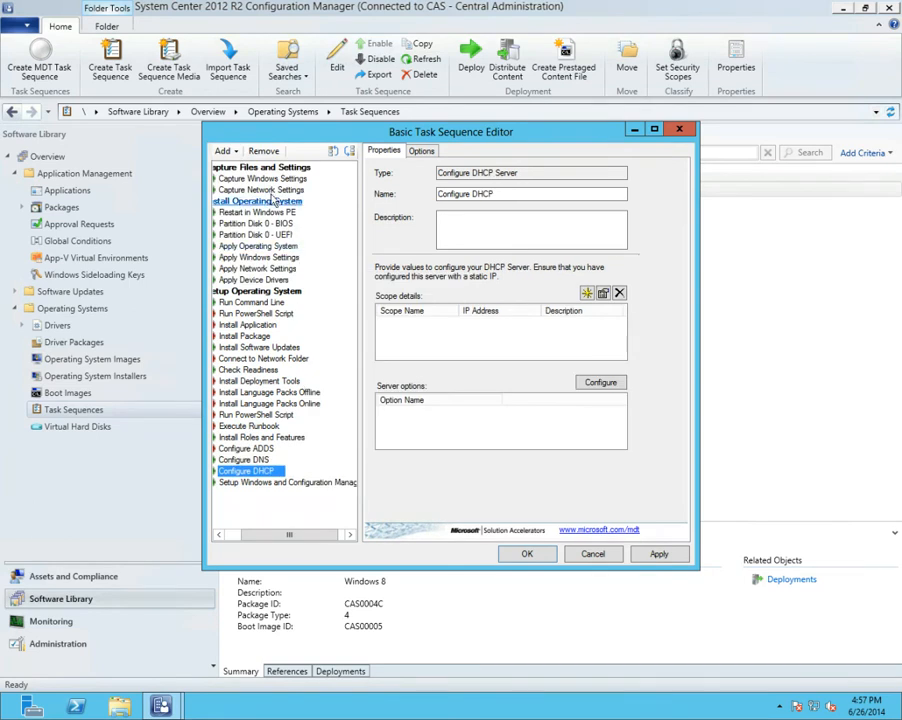
click(238, 150)
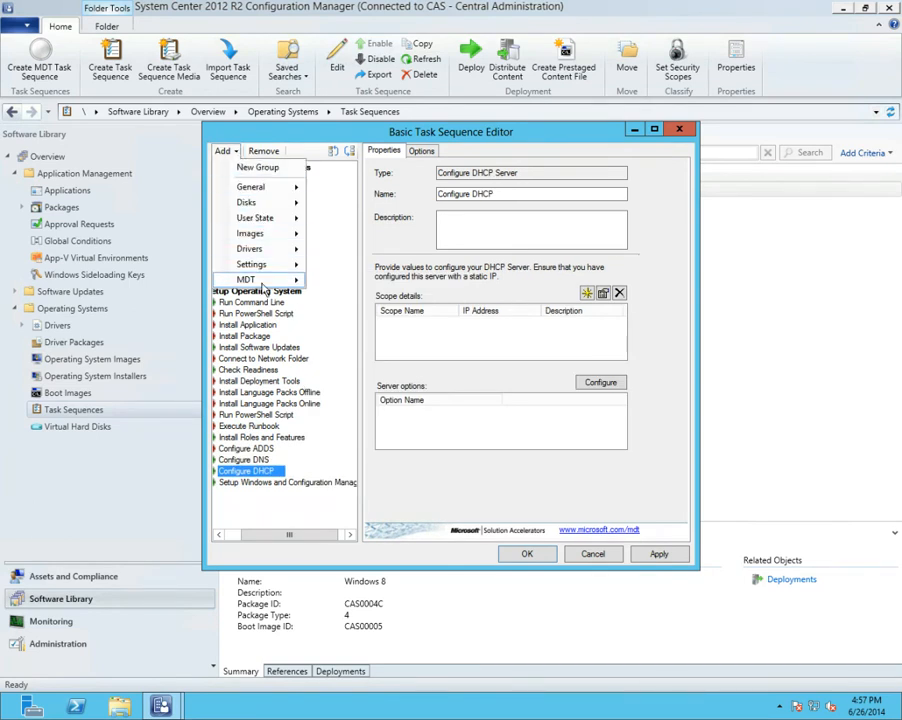
mouse_move(295, 280)
click(330, 467)
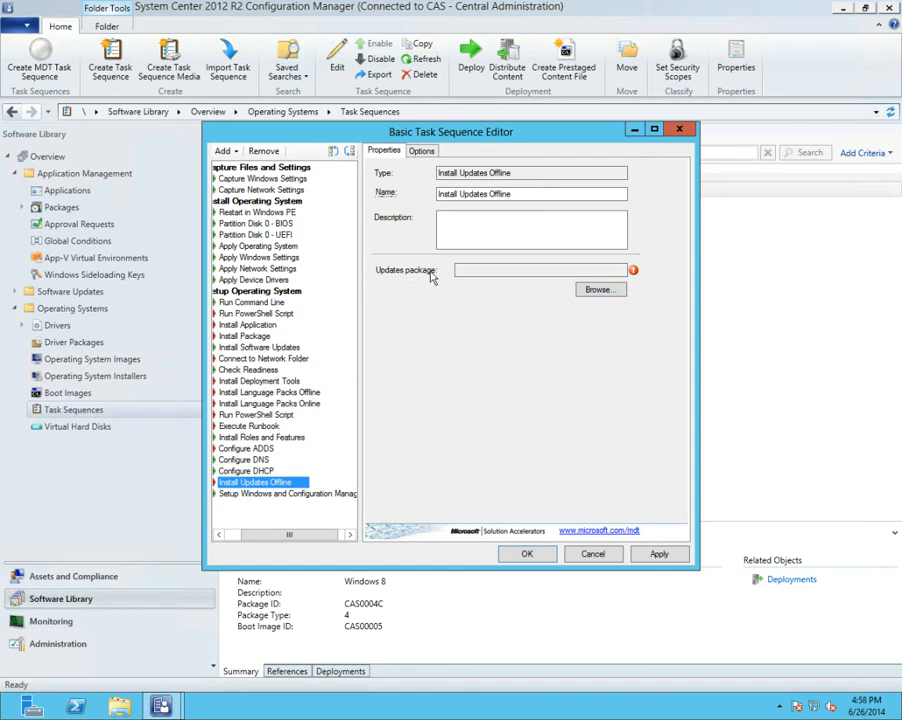
View the packages selectable for Install Updates Offline without choosing one, and close the task sequence editor, discarding the unsaved steps
click(597, 291)
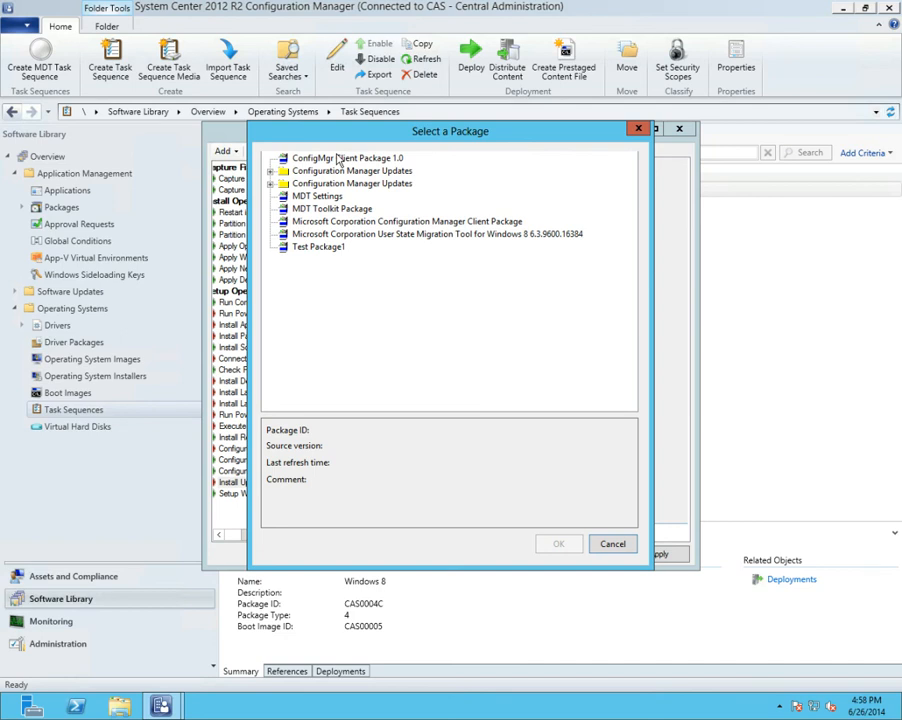
click(621, 548)
click(594, 554)
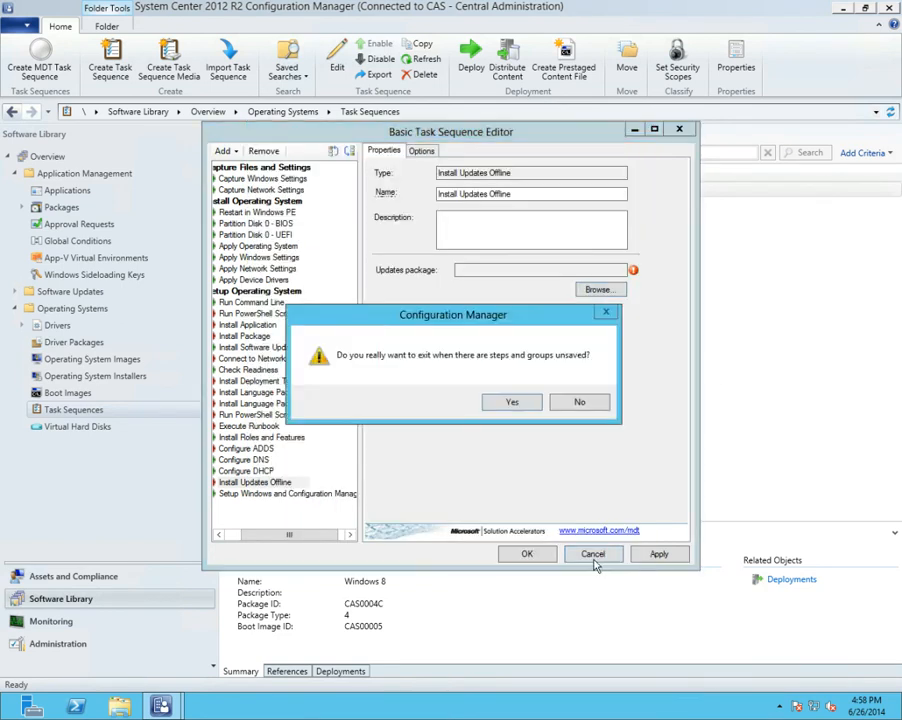
click(511, 403)
Examine the Schedule Updates Wizard for the Windows 8 Enterprise operating system image, and exit it without scheduling updates
click(95, 362)
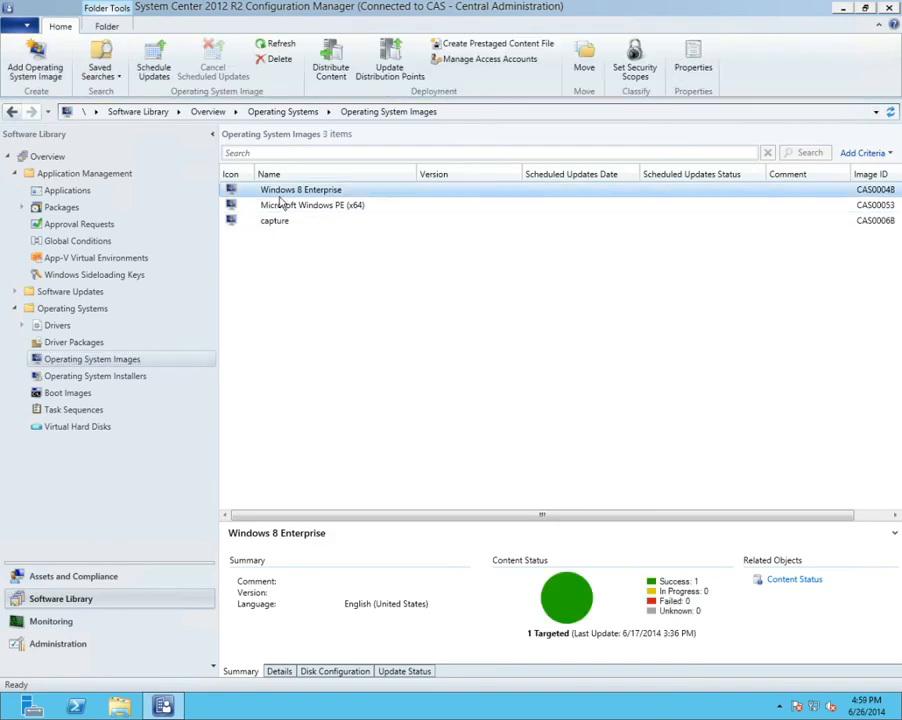
right_click(280, 198)
click(308, 205)
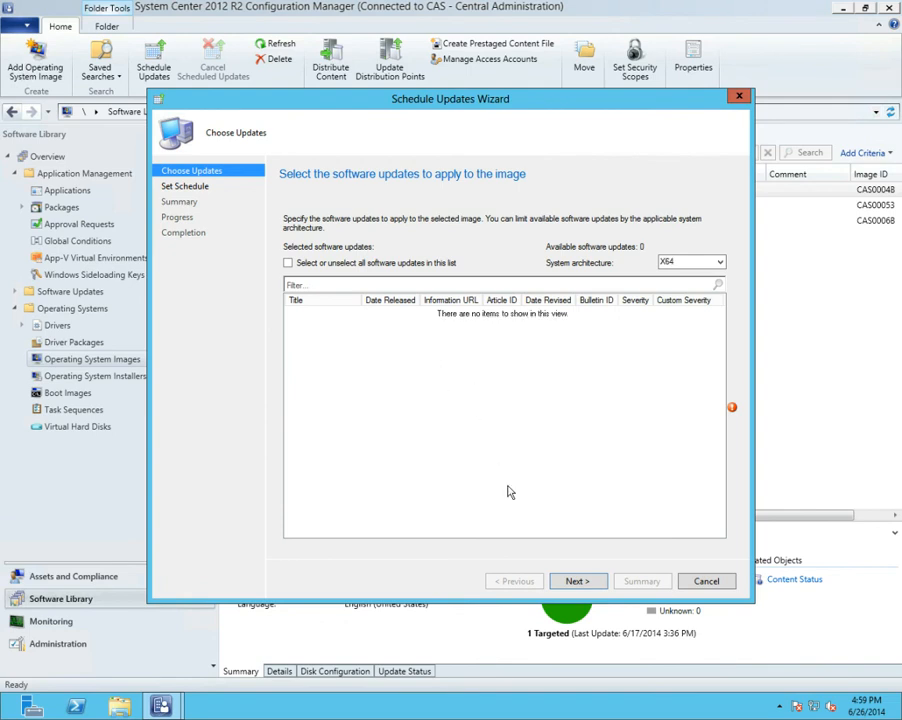
click(706, 582)
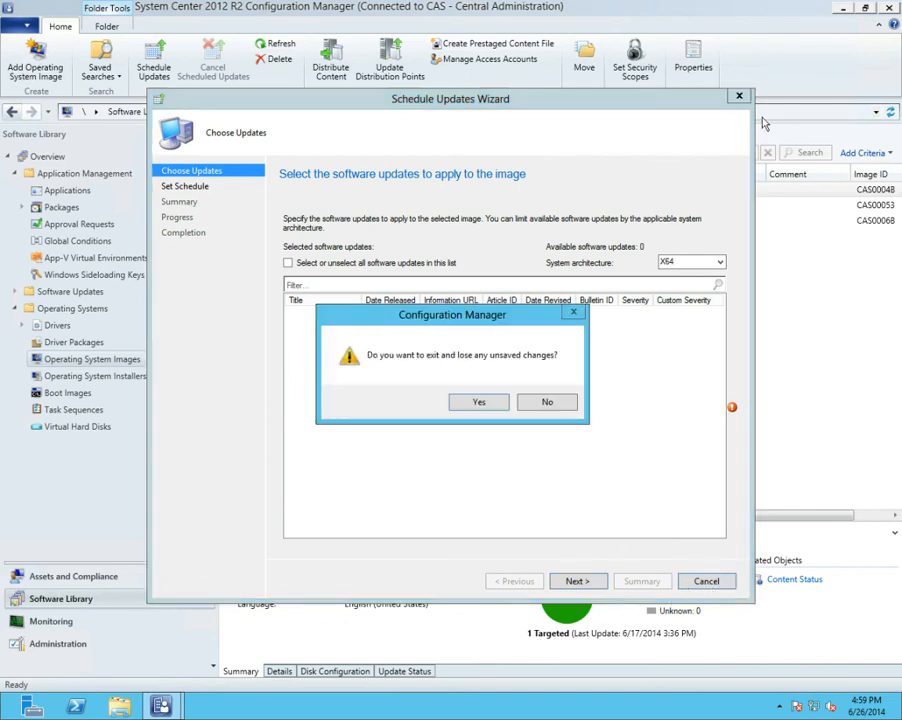
click(479, 401)
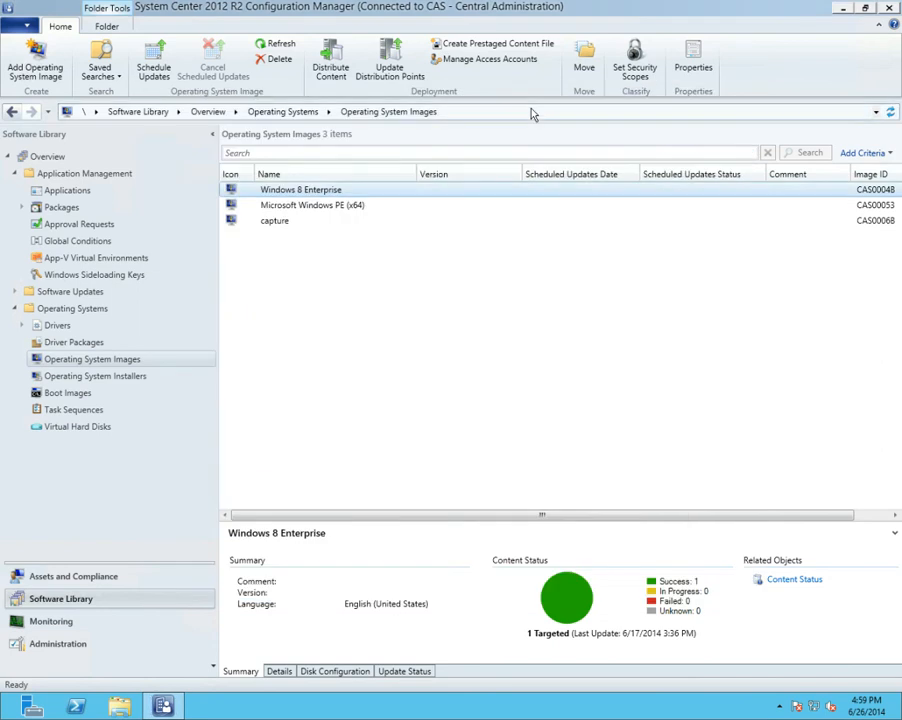
Restore the console window and move it aside, and advance the PowerPoint slideshow to the "Questions?" slide
double_click(508, 4)
drag(481, 93, 901, 346)
click(436, 448)
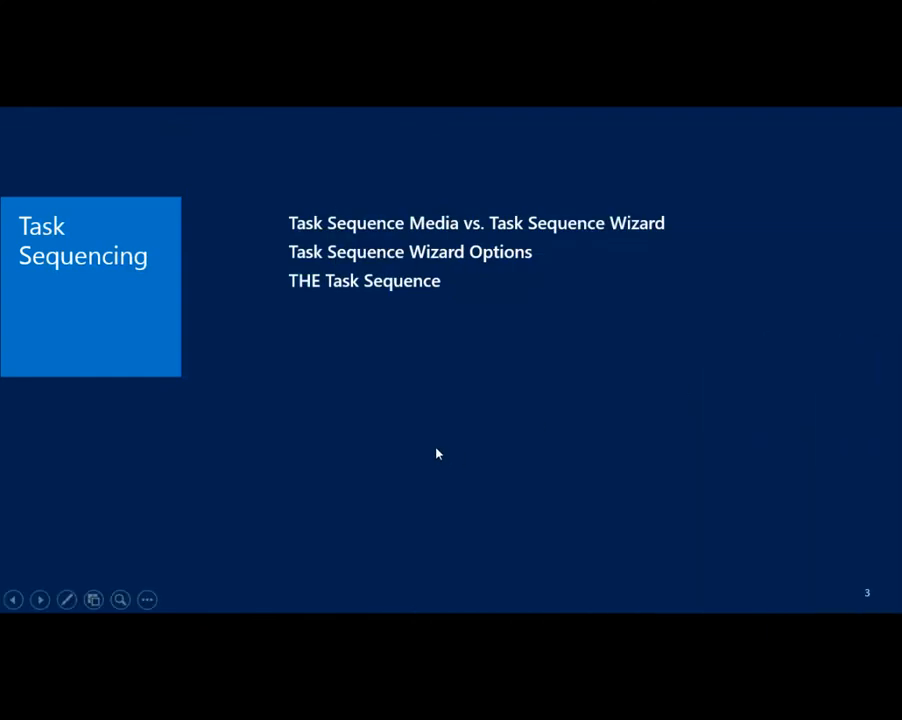
click(436, 444)
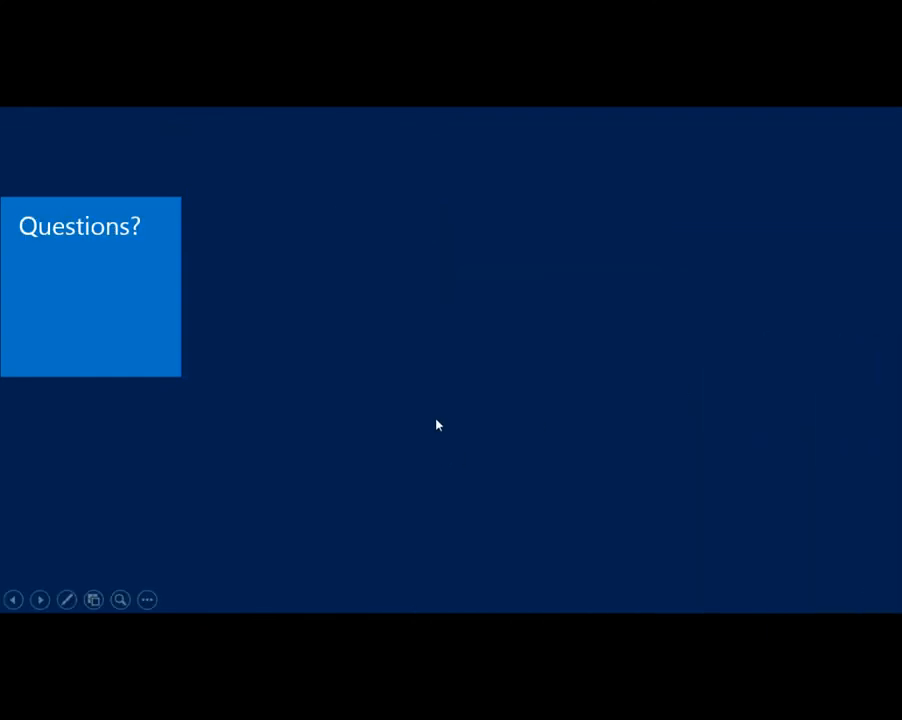